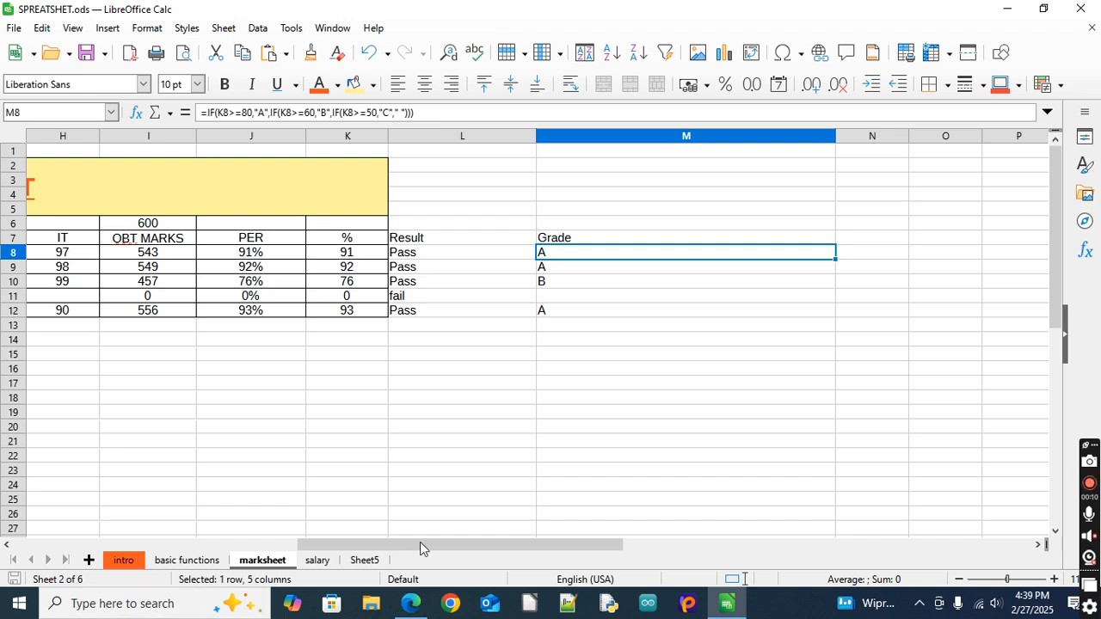
Examine the mark sheet's obtained marks, percentage, result and grade columns
{"action": "left_click", "coordinate": [89, 441]}
{"action": "left_click_drag", "start_coordinate": [353, 544], "coordinate": [44, 534]}
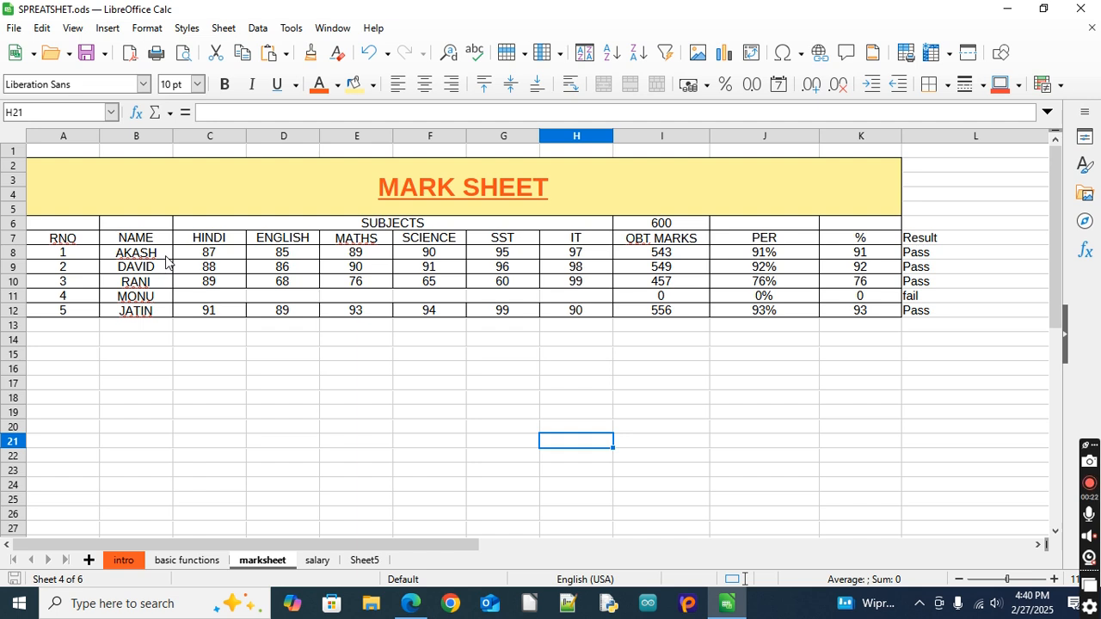
{"action": "left_click", "coordinate": [678, 243]}
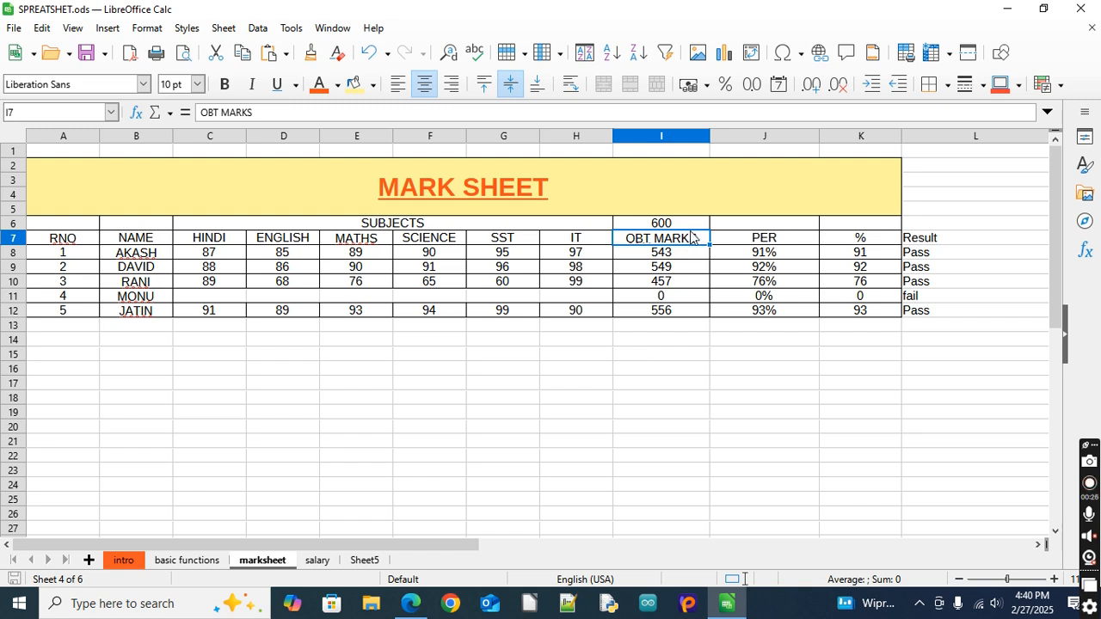
{"action": "left_click", "coordinate": [689, 225]}
{"action": "left_click", "coordinate": [785, 240]}
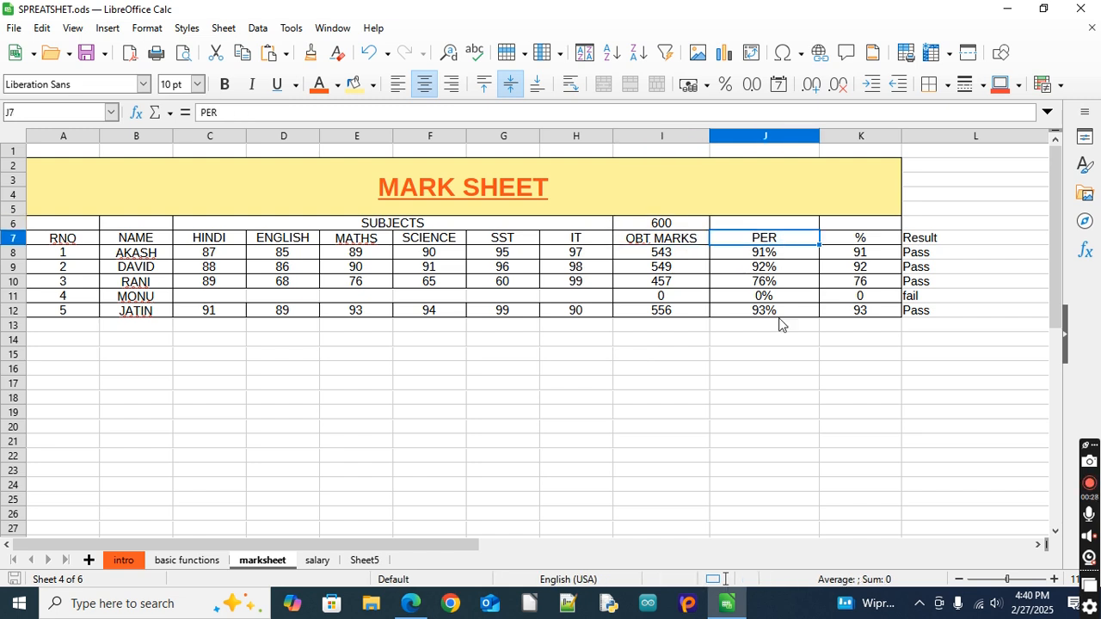
{"action": "left_click", "coordinate": [944, 238]}
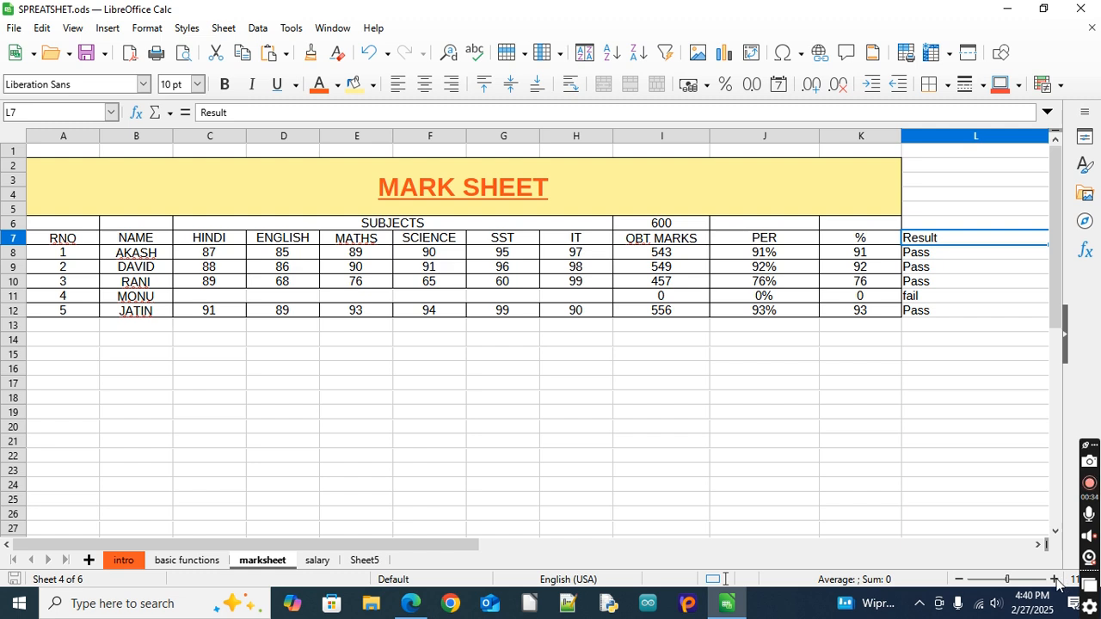
{"action": "left_click", "coordinate": [1043, 545]}
{"action": "left_click", "coordinate": [1042, 545]}
{"action": "left_click", "coordinate": [1042, 544]}
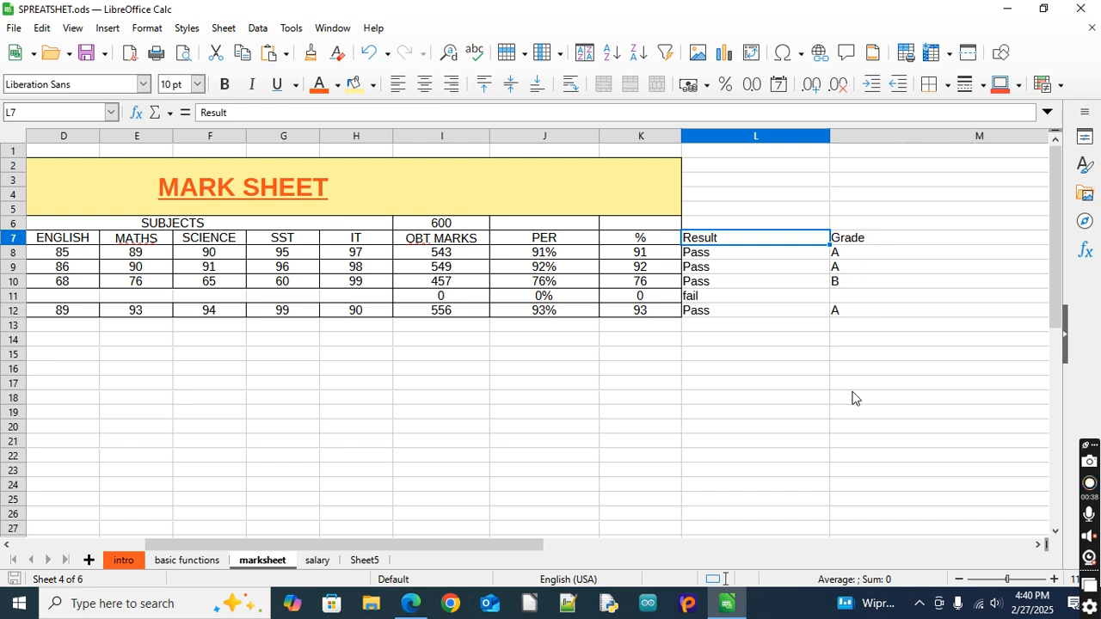
{"action": "left_click", "coordinate": [782, 482]}
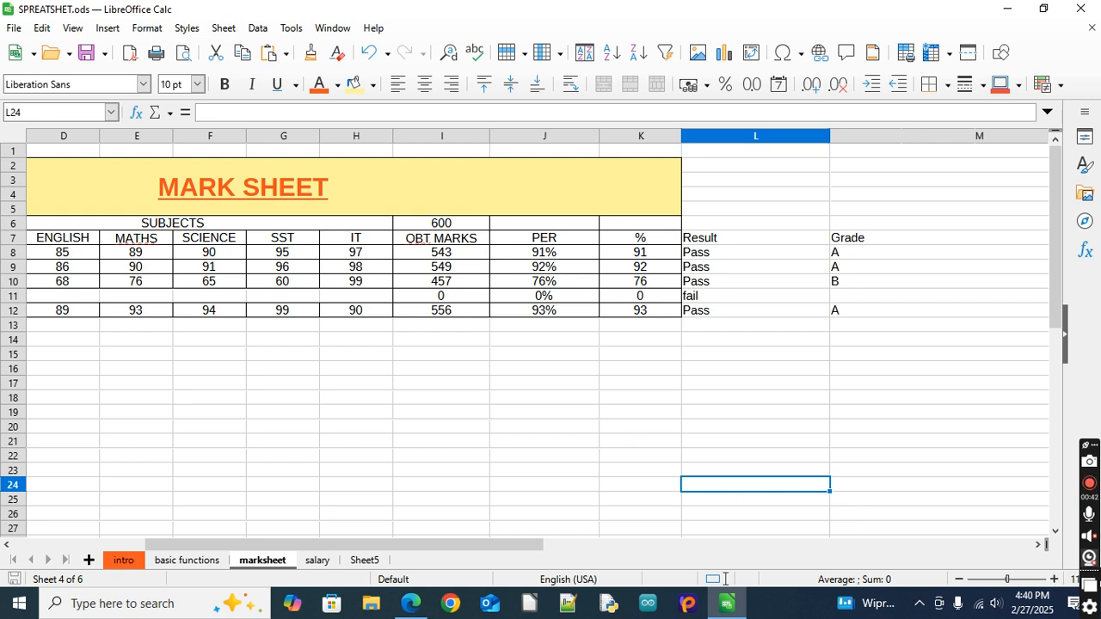
Fit the Result and Grade columns to the width of their contents
{"action": "left_click", "coordinate": [1054, 579]}
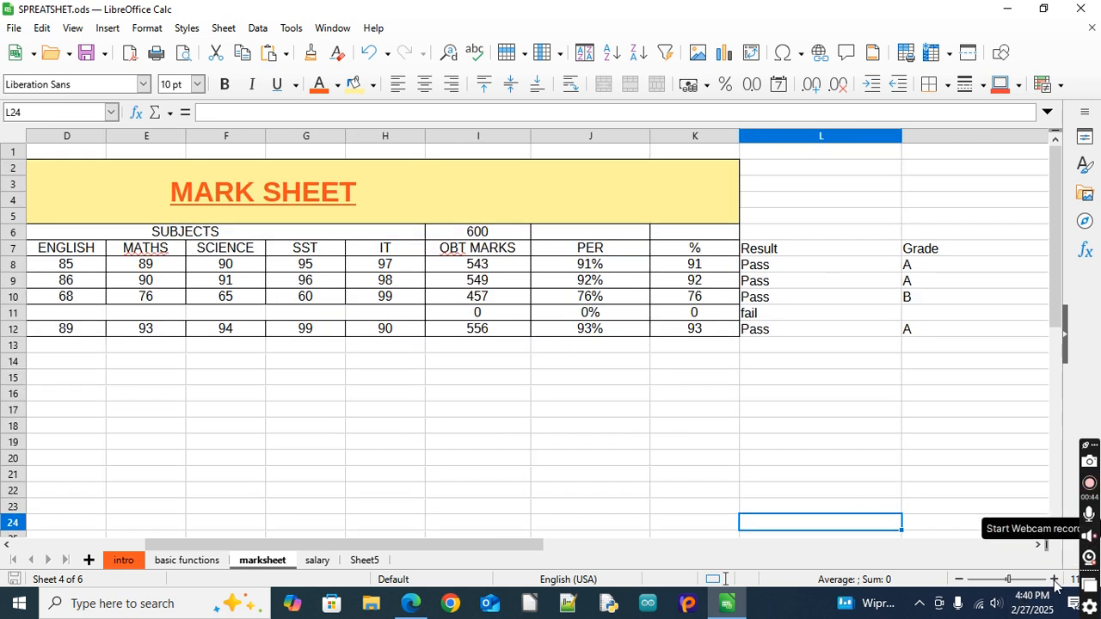
{"action": "left_click", "coordinate": [1054, 580]}
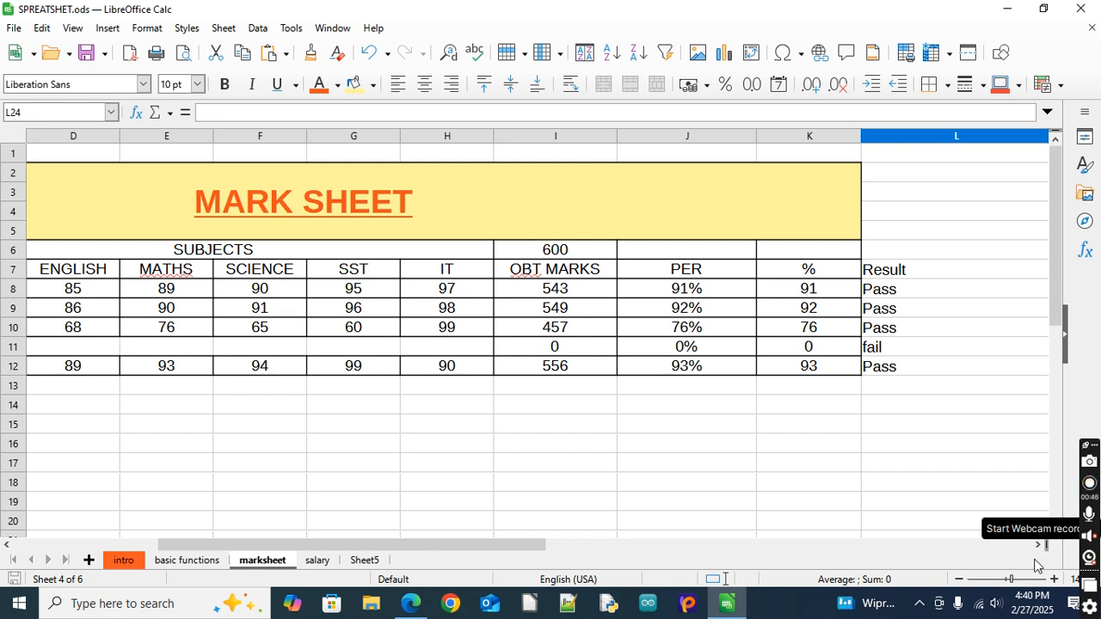
{"action": "left_click", "coordinate": [959, 579]}
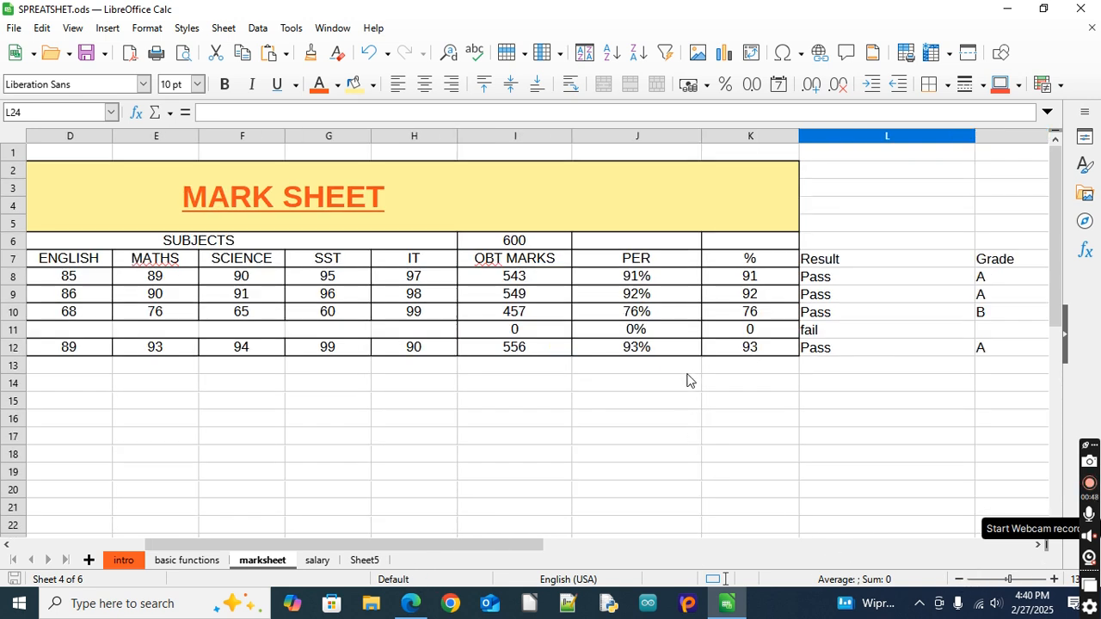
{"action": "left_click", "coordinate": [1042, 546]}
{"action": "left_click", "coordinate": [1043, 545]}
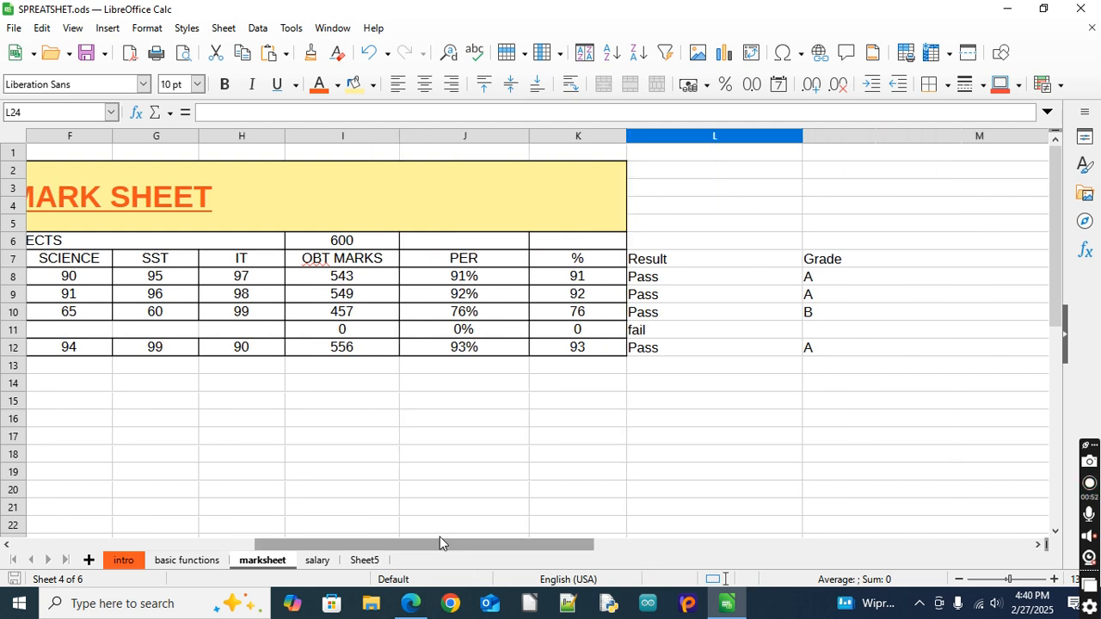
{"action": "left_click_drag", "start_coordinate": [441, 546], "coordinate": [440, 545]}
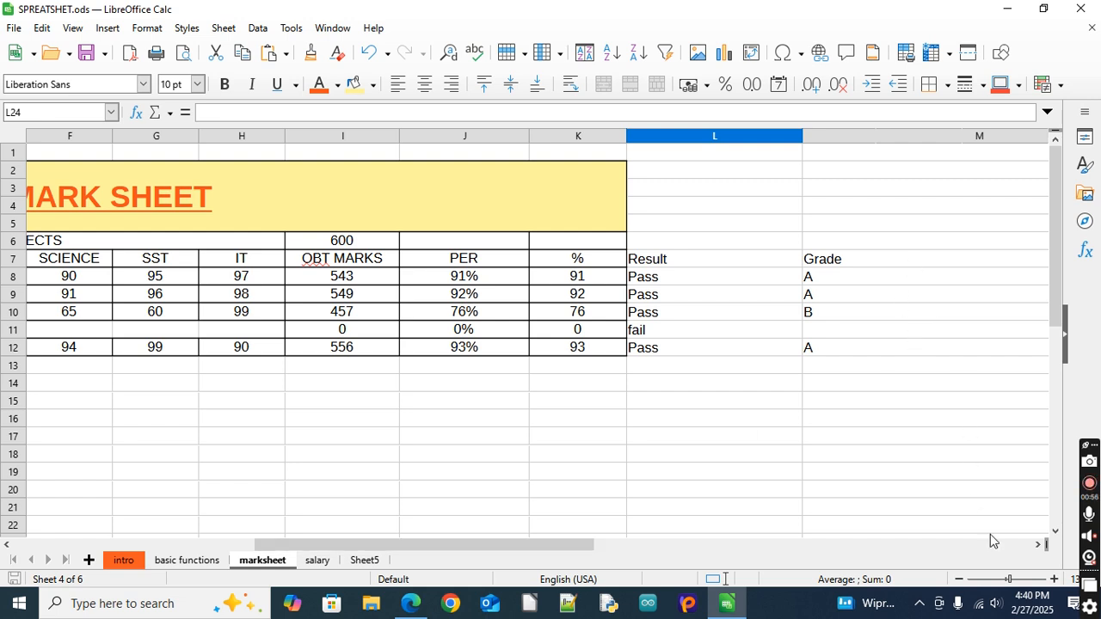
{"action": "double_click", "coordinate": [803, 136]}
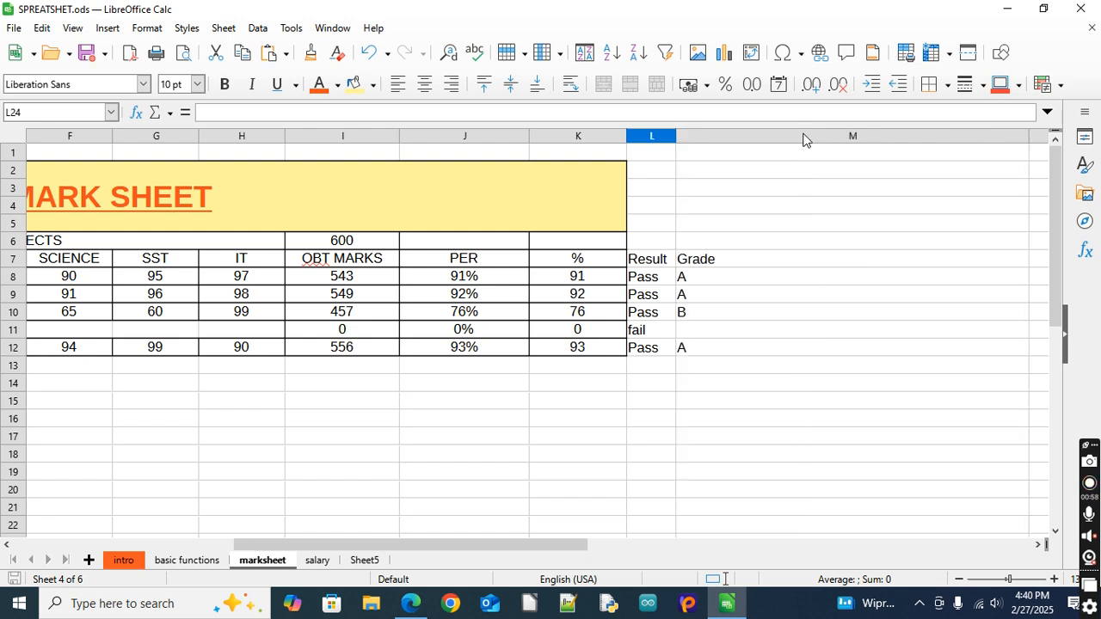
{"action": "double_click", "coordinate": [1033, 135]}
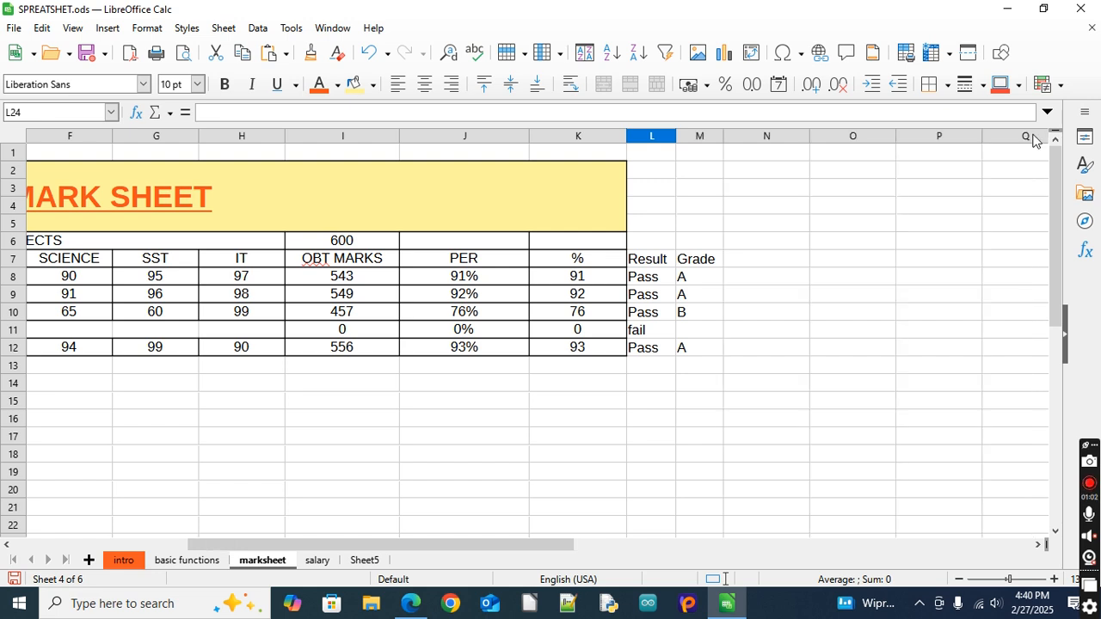
Enter the header "name" in cell N7, beside the Grade header
{"action": "left_click", "coordinate": [751, 261]}
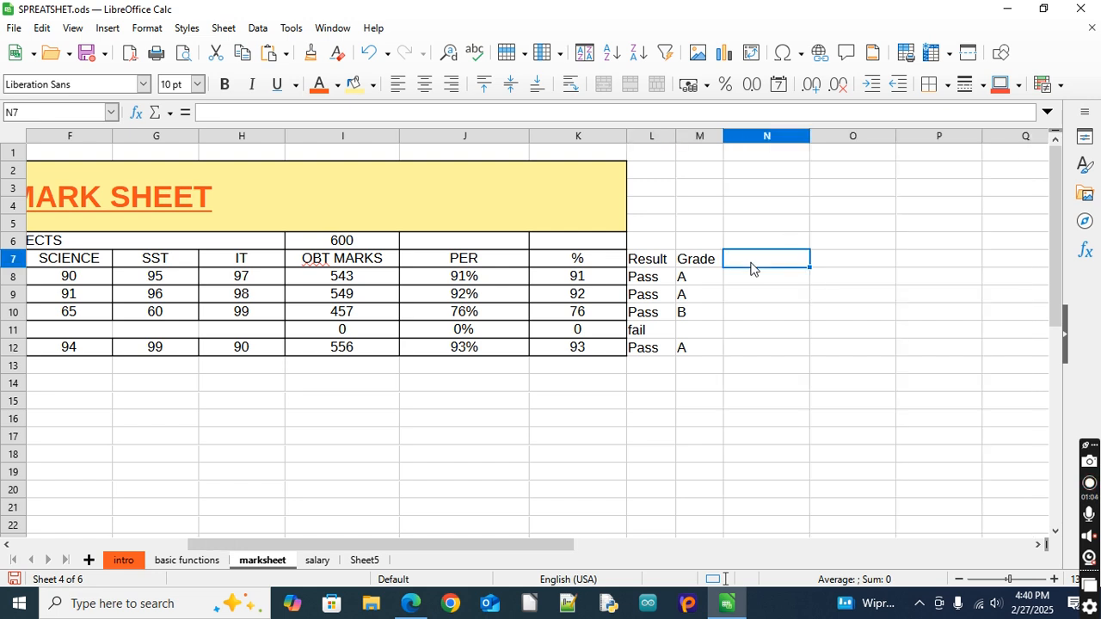
{"action": "type", "text": "name"}
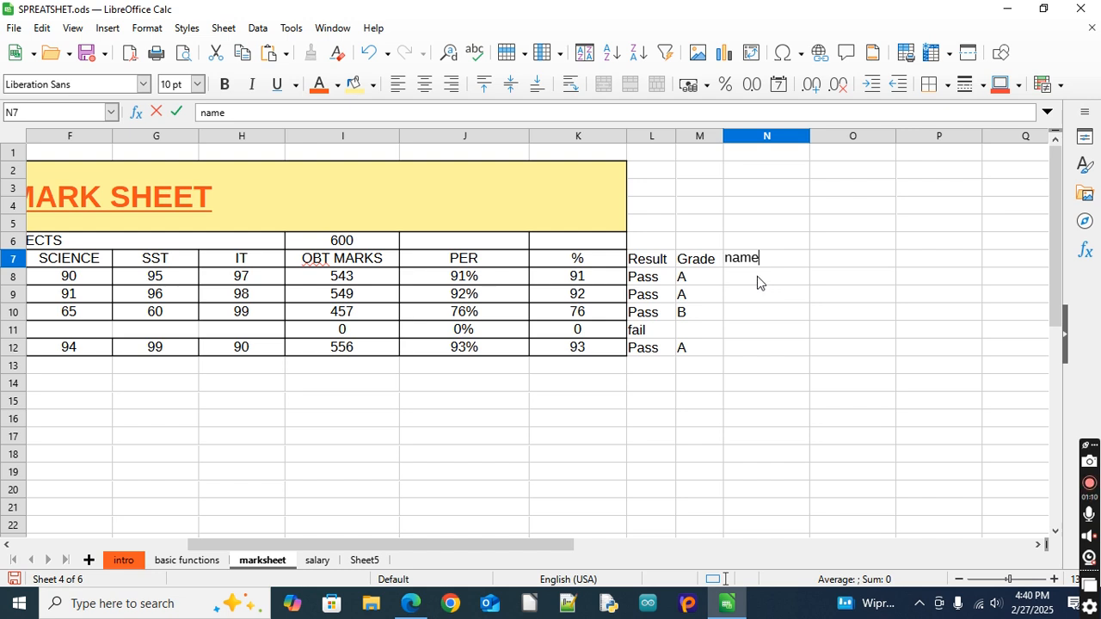
{"action": "key", "text": "Return"}
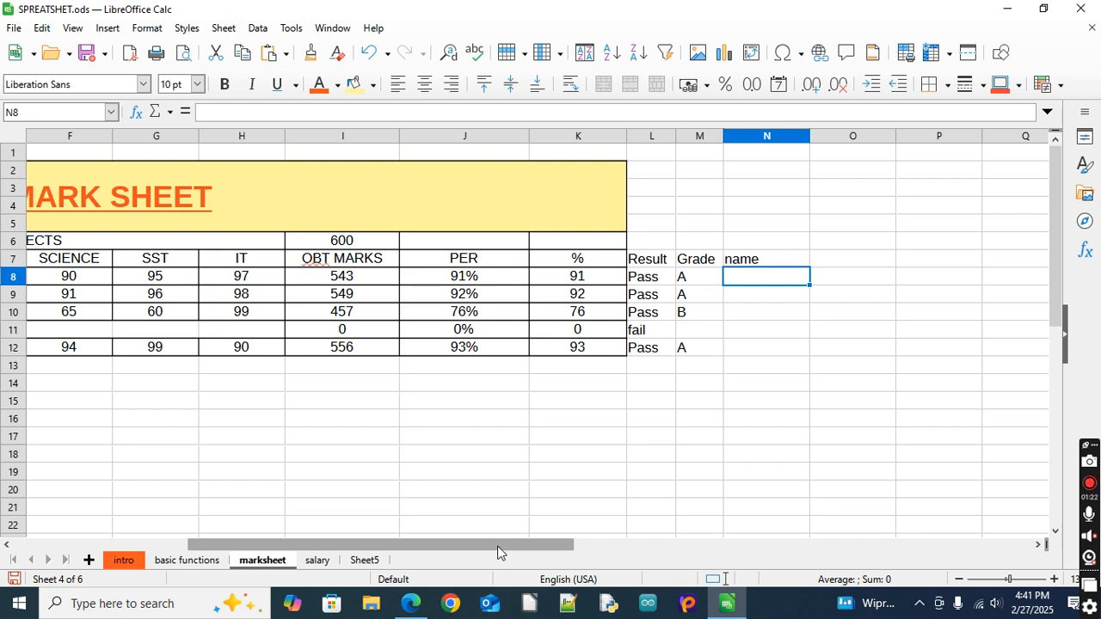
Start an IF formula in cell N8 that tests whether the first student's percentage is above 80 (K8>80)
{"action": "left_click_drag", "start_coordinate": [497, 552], "coordinate": [525, 552]}
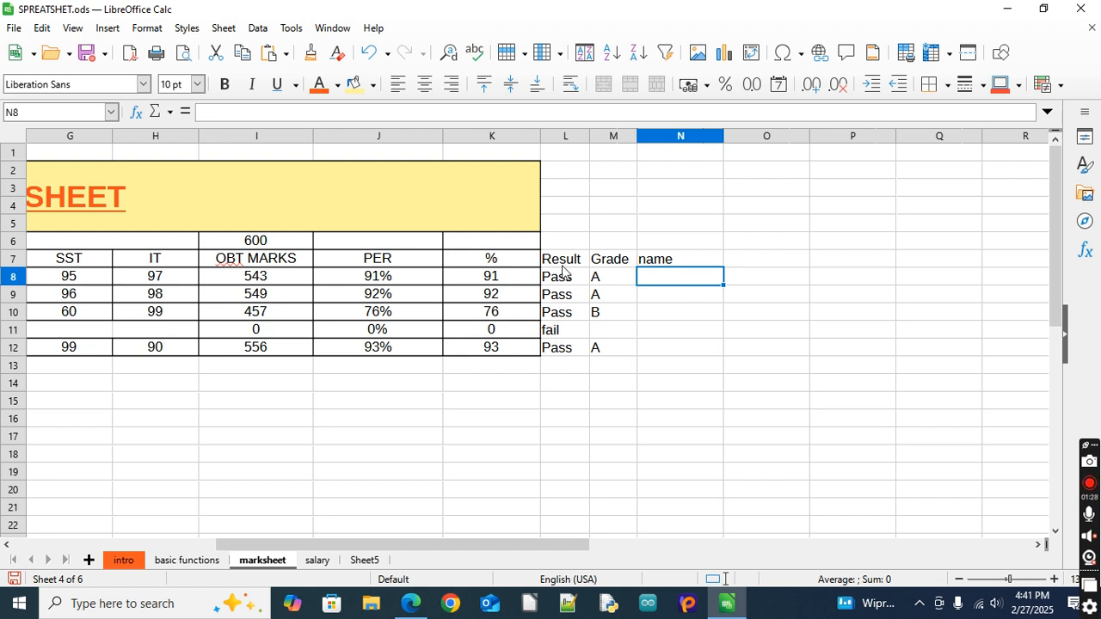
{"action": "left_click_drag", "start_coordinate": [467, 550], "coordinate": [318, 541]}
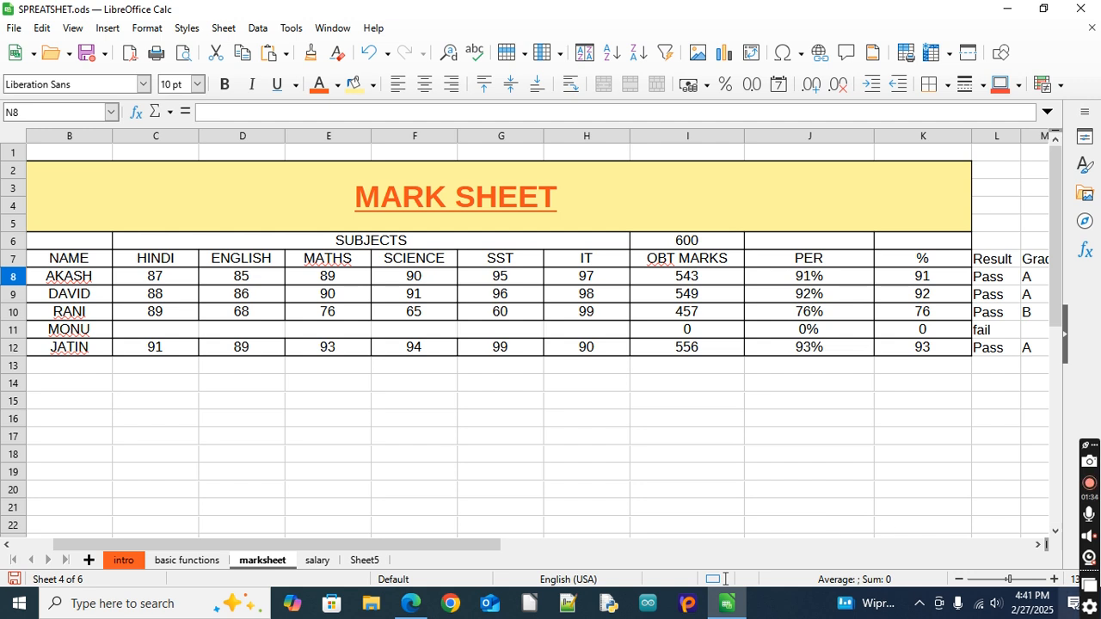
{"action": "left_click", "coordinate": [1040, 543]}
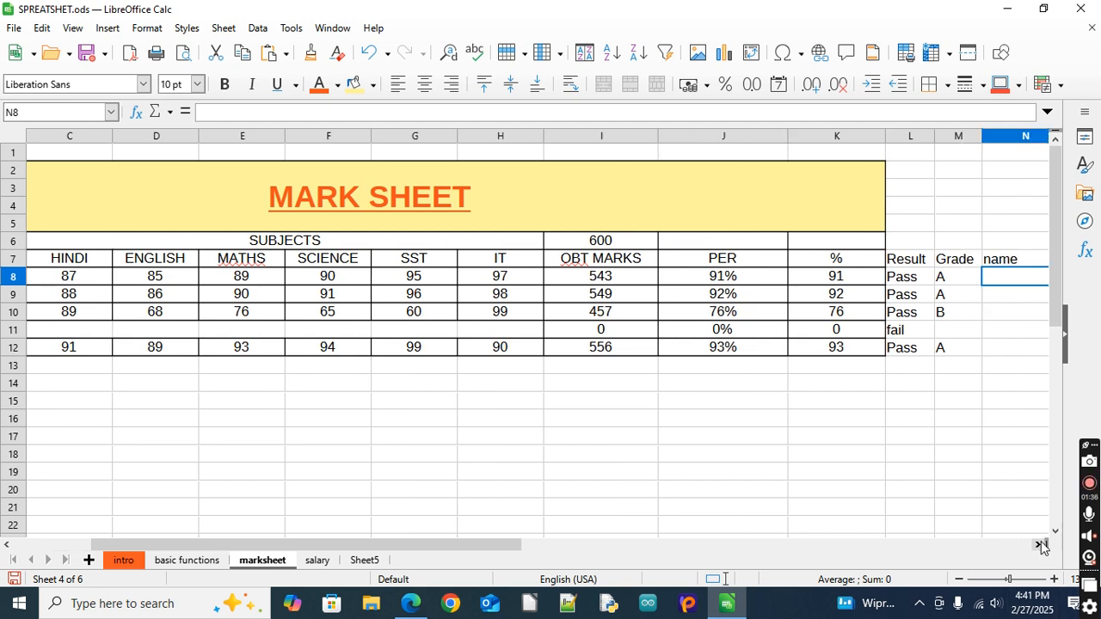
{"action": "left_click", "coordinate": [1041, 544]}
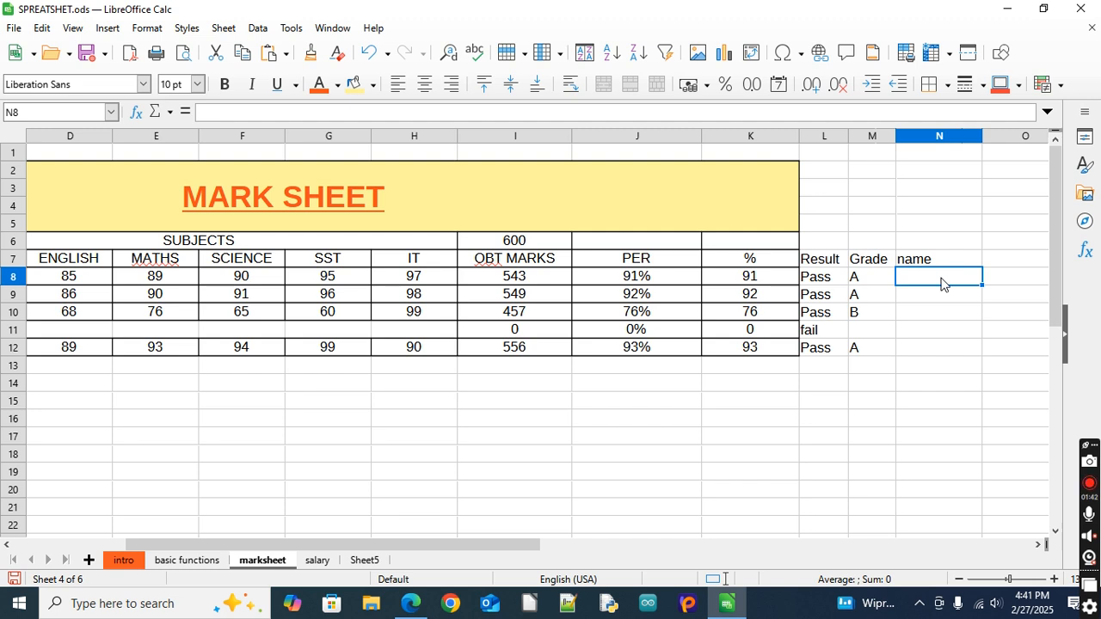
{"action": "left_click", "coordinate": [1040, 544]}
{"action": "left_click", "coordinate": [1041, 544]}
{"action": "left_click", "coordinate": [1040, 544]}
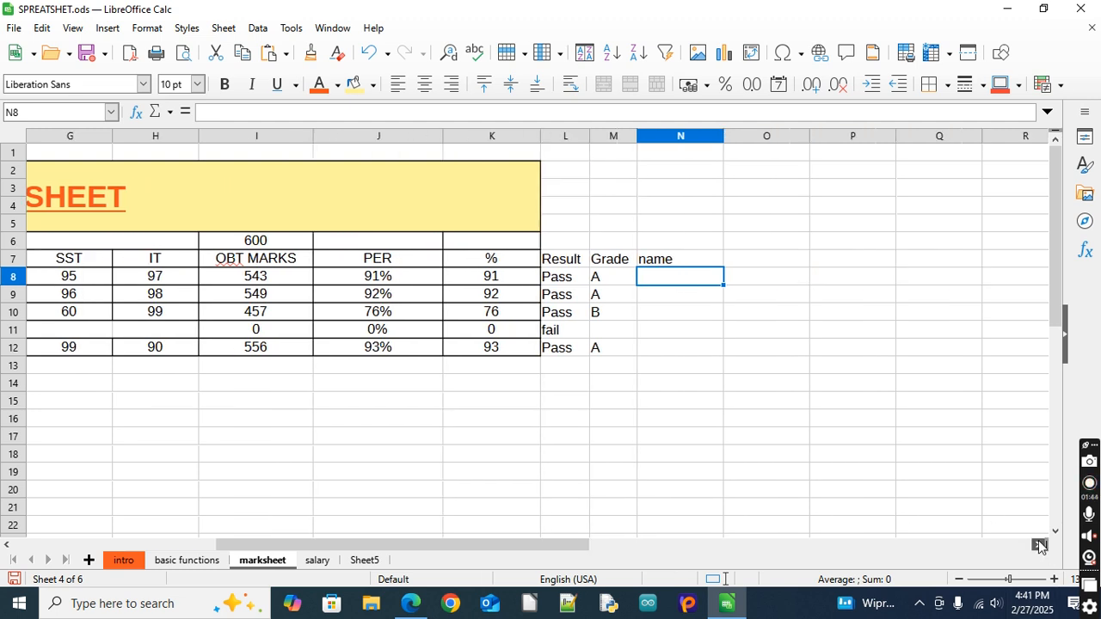
{"action": "left_click", "coordinate": [1041, 544]}
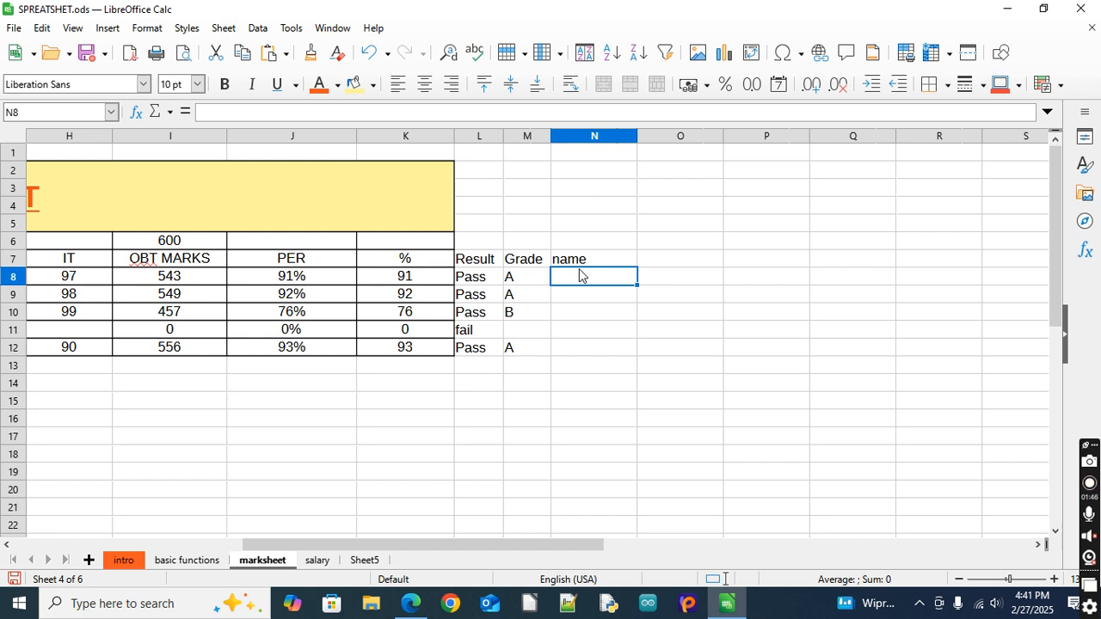
{"action": "type", "text": "="}
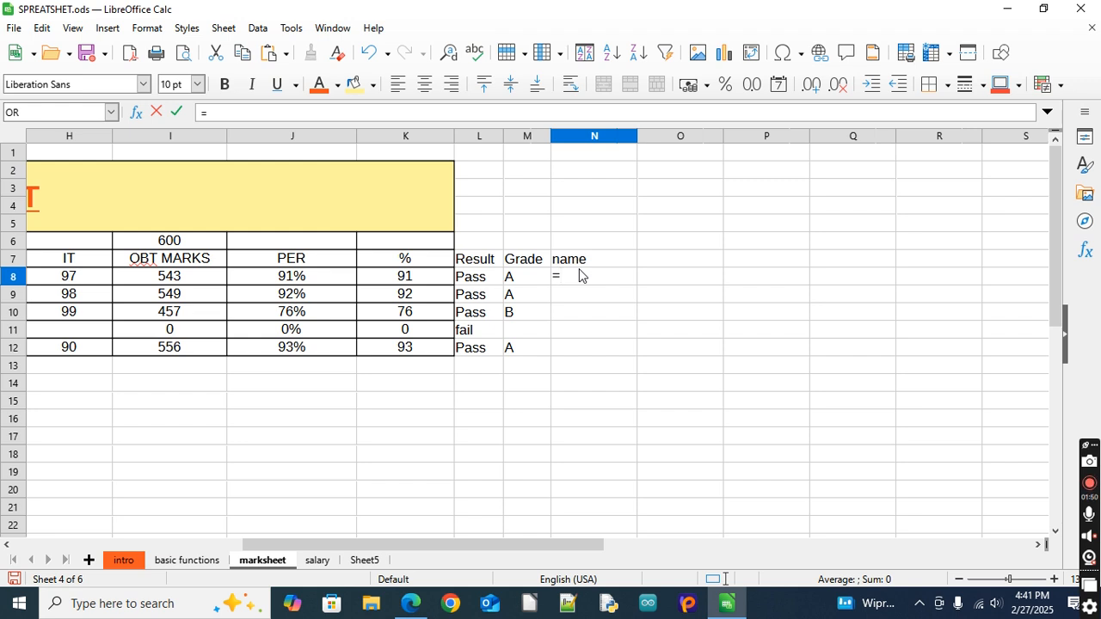
{"action": "type", "text": "if"}
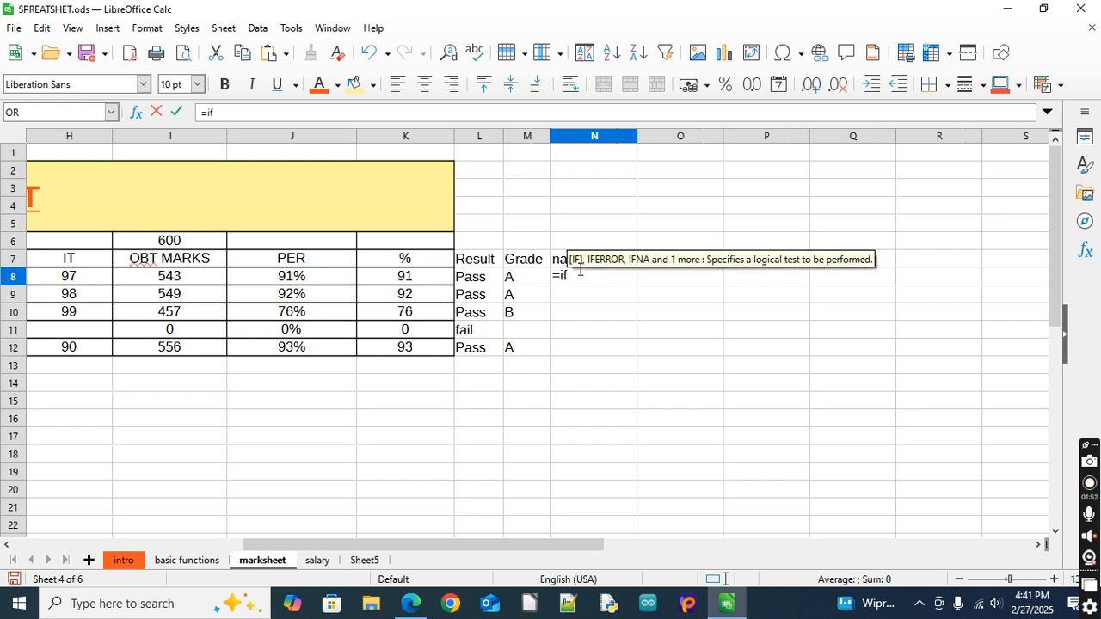
{"action": "type", "text": "("}
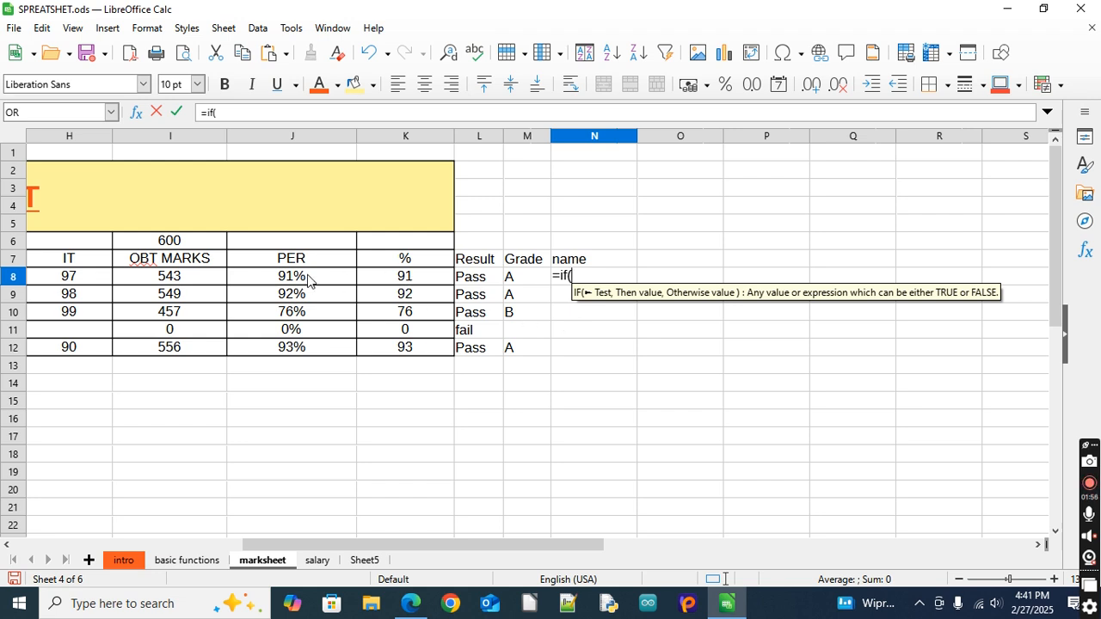
{"action": "left_click", "coordinate": [419, 283]}
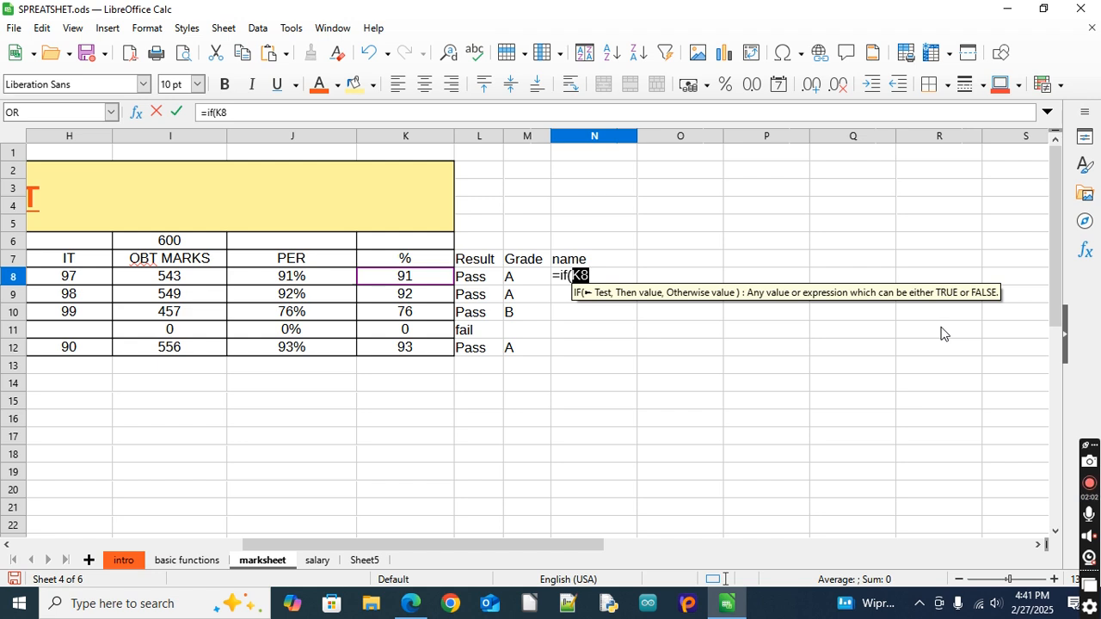
{"action": "type", "text": ">"}
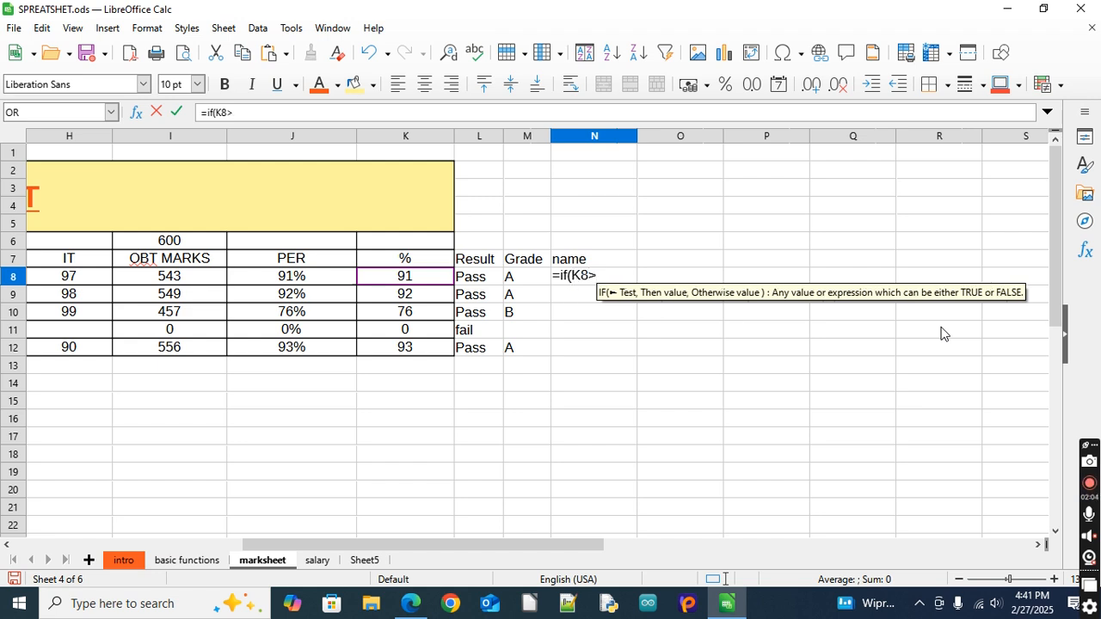
{"action": "type", "text": "80"}
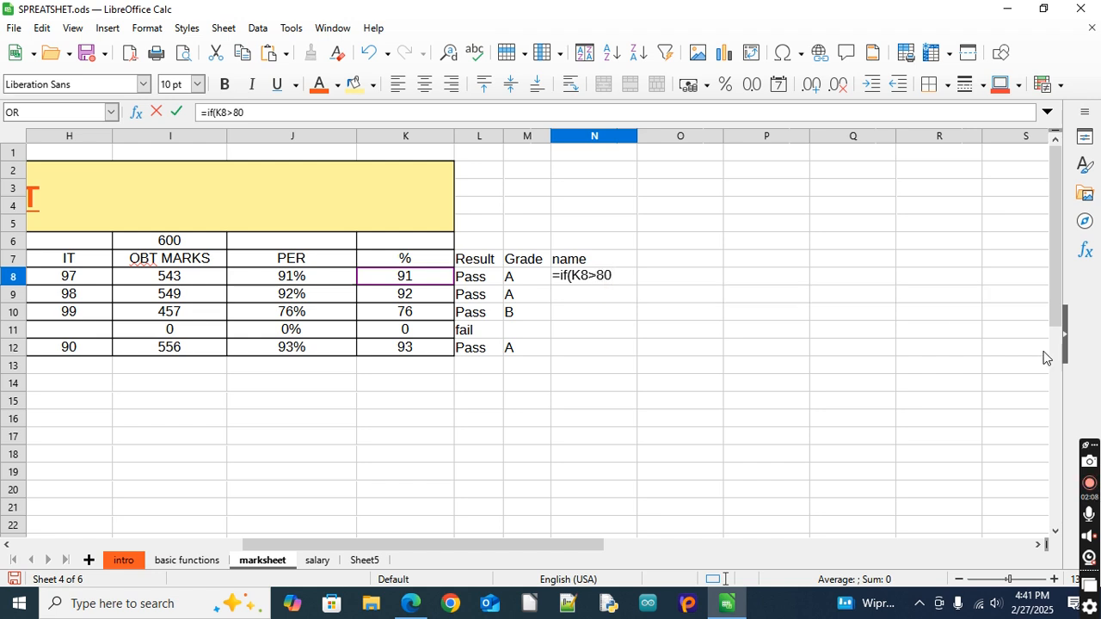
{"action": "type", "text": ","}
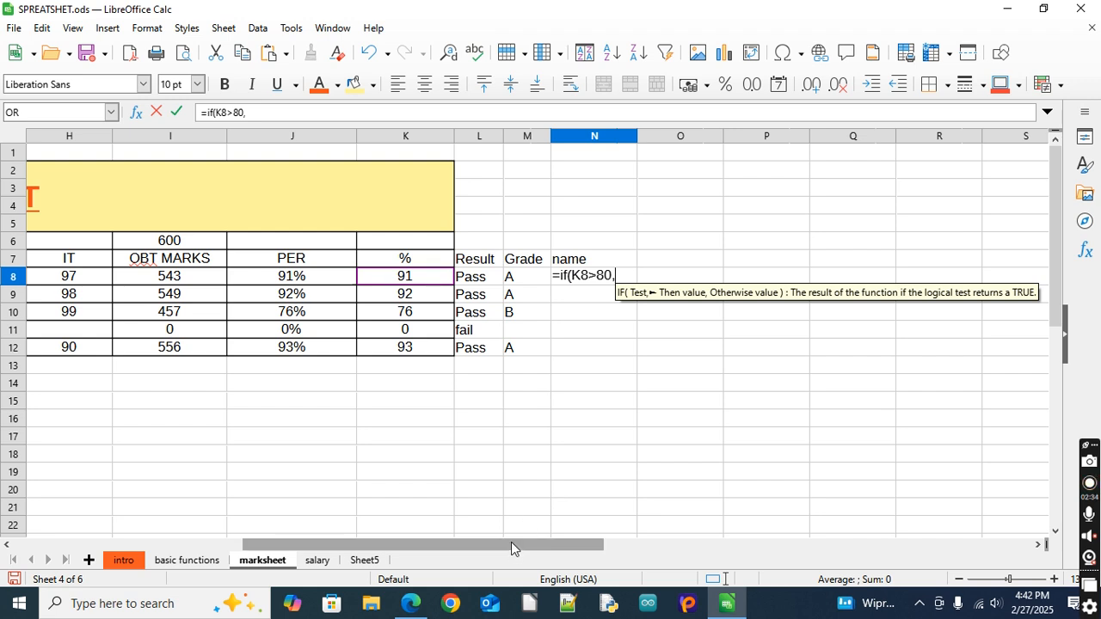
Complete the IF formula in N8 so it returns the student's name from B8, or a blank space " " otherwise
{"action": "left_click_drag", "start_coordinate": [511, 544], "coordinate": [295, 543]}
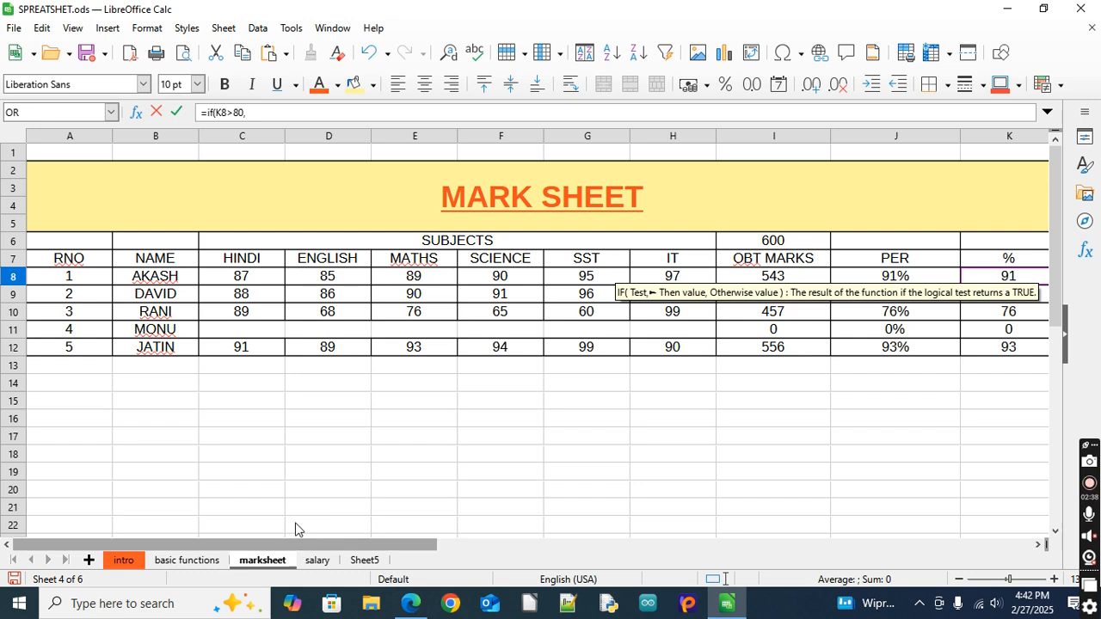
{"action": "left_click", "coordinate": [126, 276]}
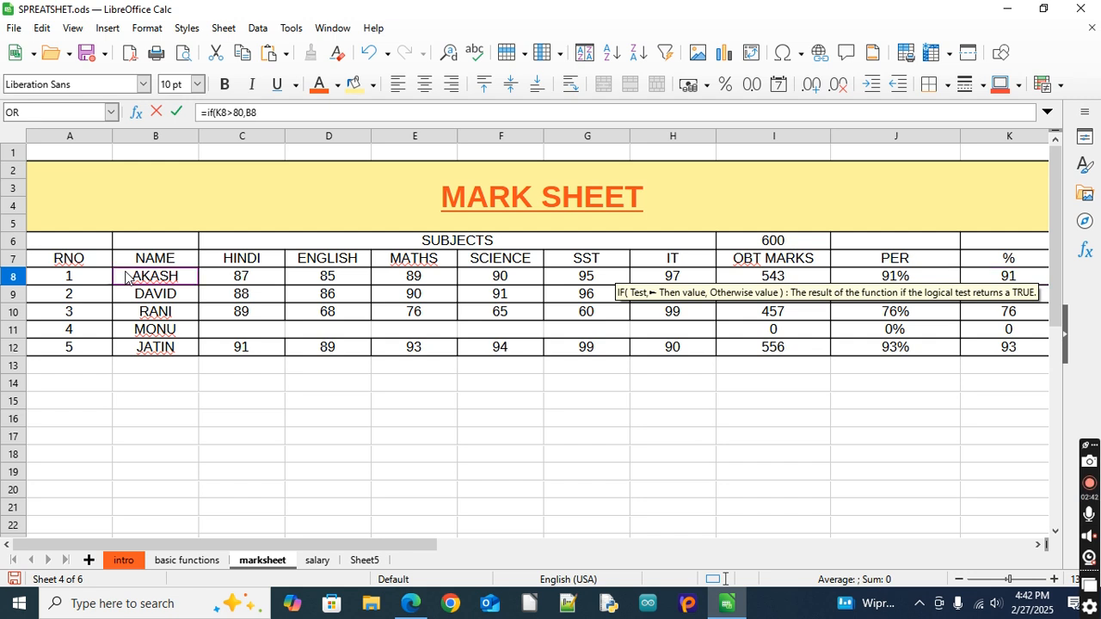
{"action": "left_click_drag", "start_coordinate": [407, 538], "coordinate": [797, 533]}
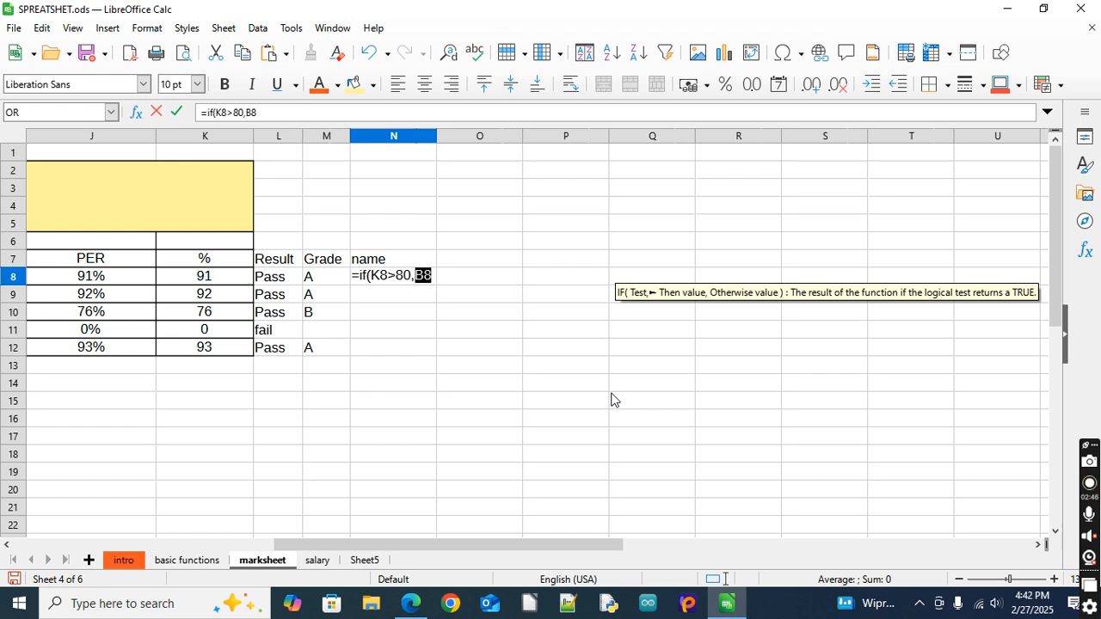
{"action": "type", "text": ","}
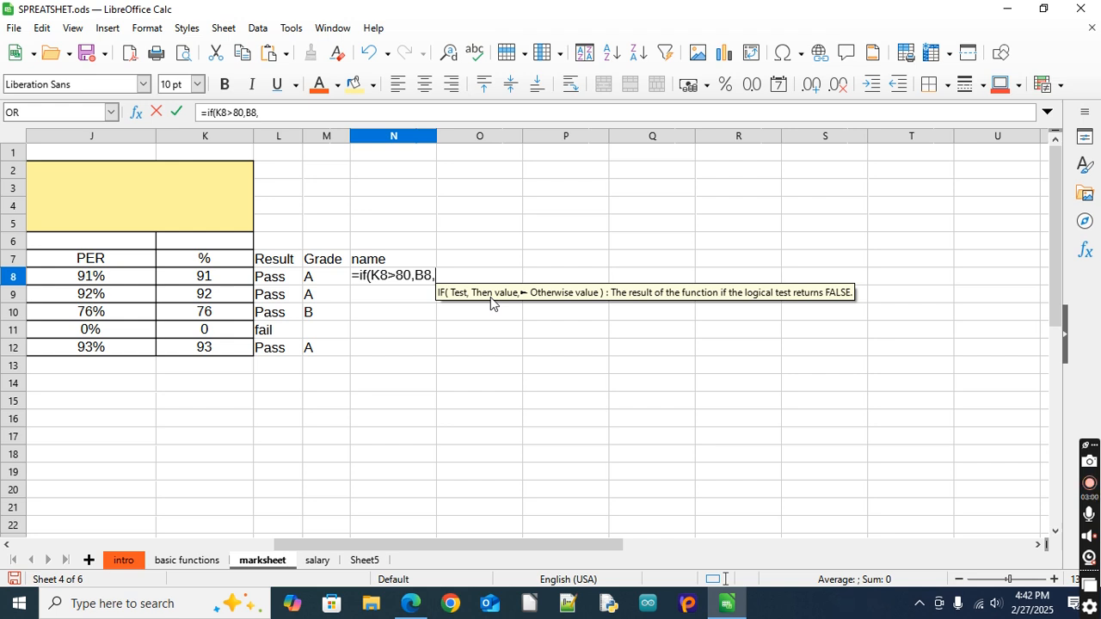
{"action": "type", "text": "\""}
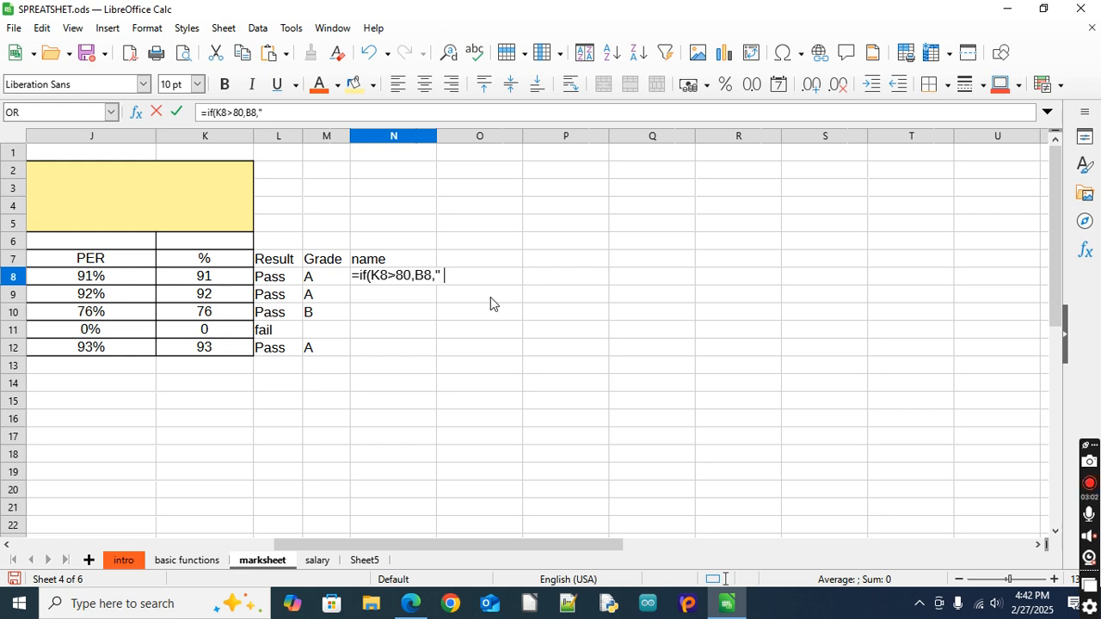
{"action": "type", "text": " \""}
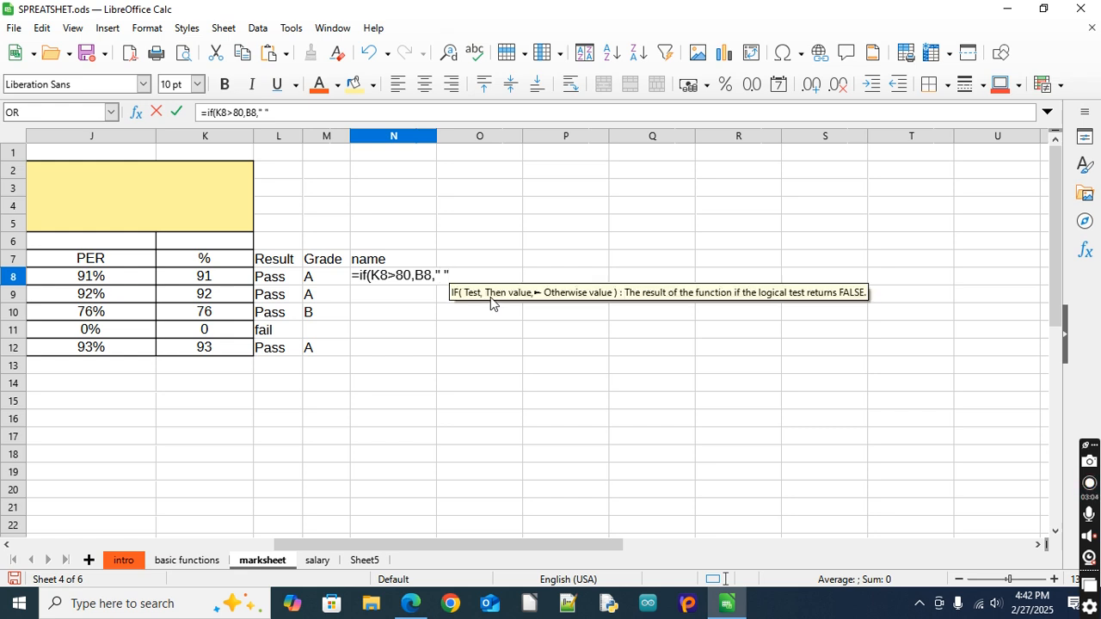
{"action": "type", "text": ")"}
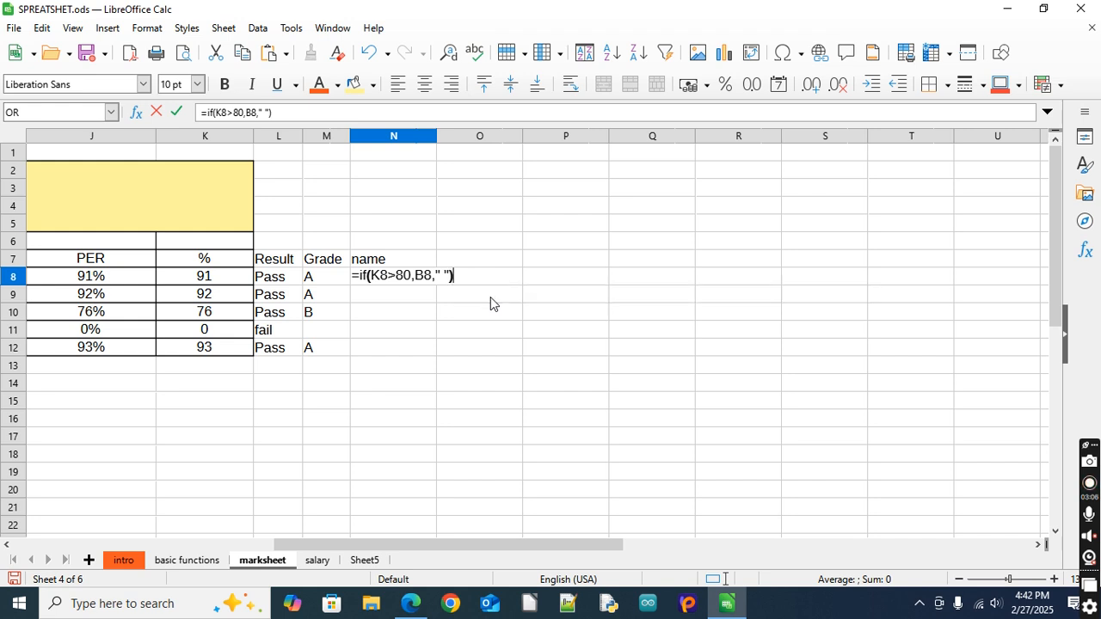
{"action": "key", "text": "Return"}
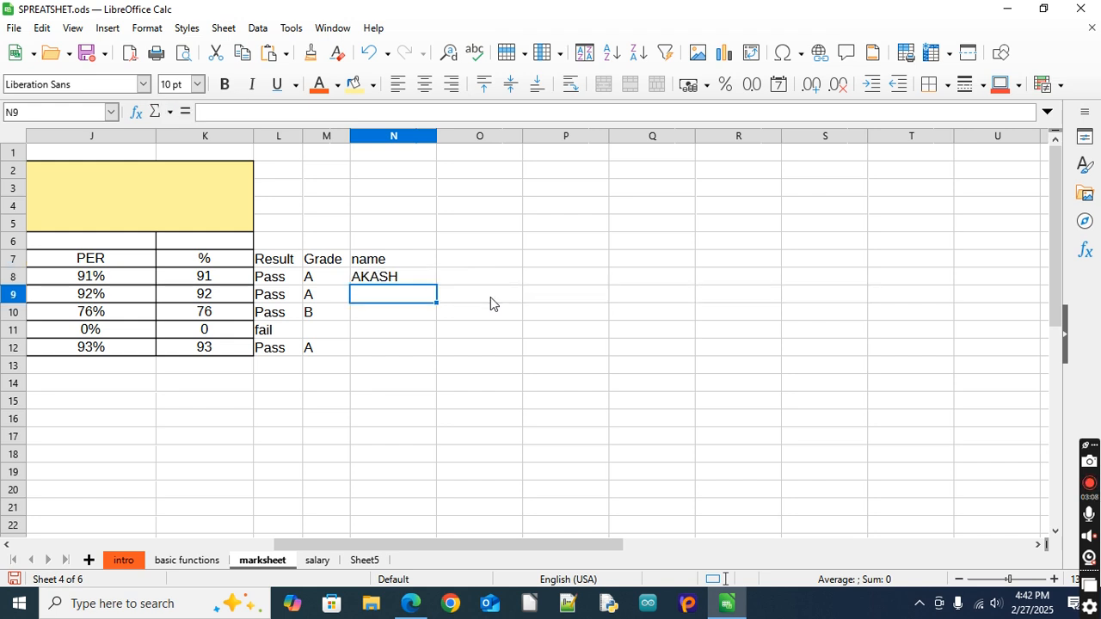
Fill the IF formula from N8 down the name column to N12
{"action": "left_click", "coordinate": [382, 282]}
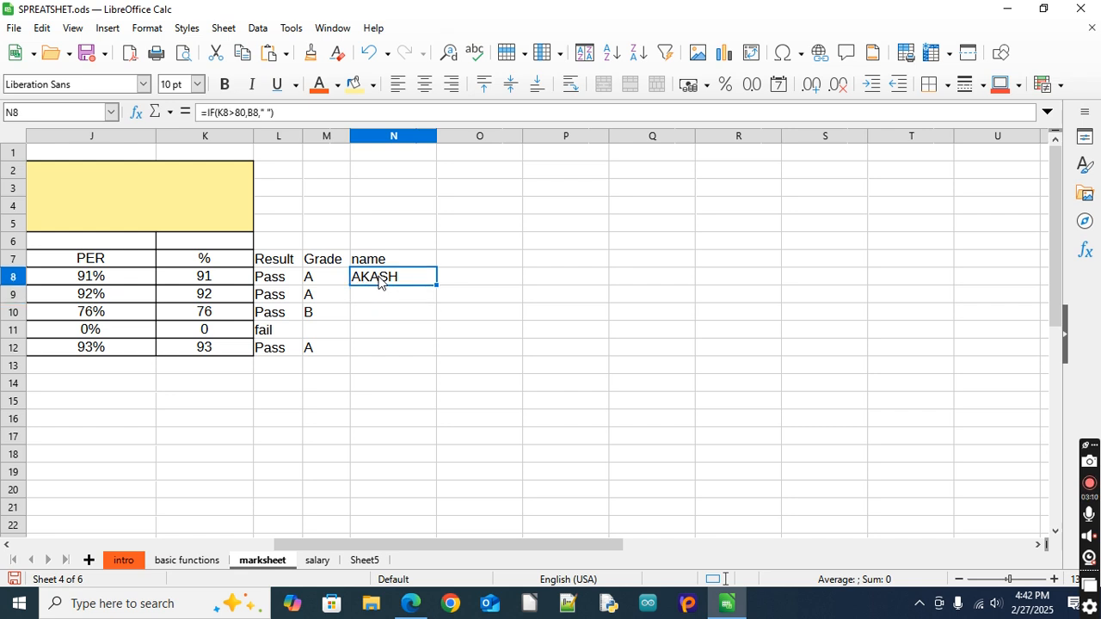
{"action": "double_click", "coordinate": [434, 286]}
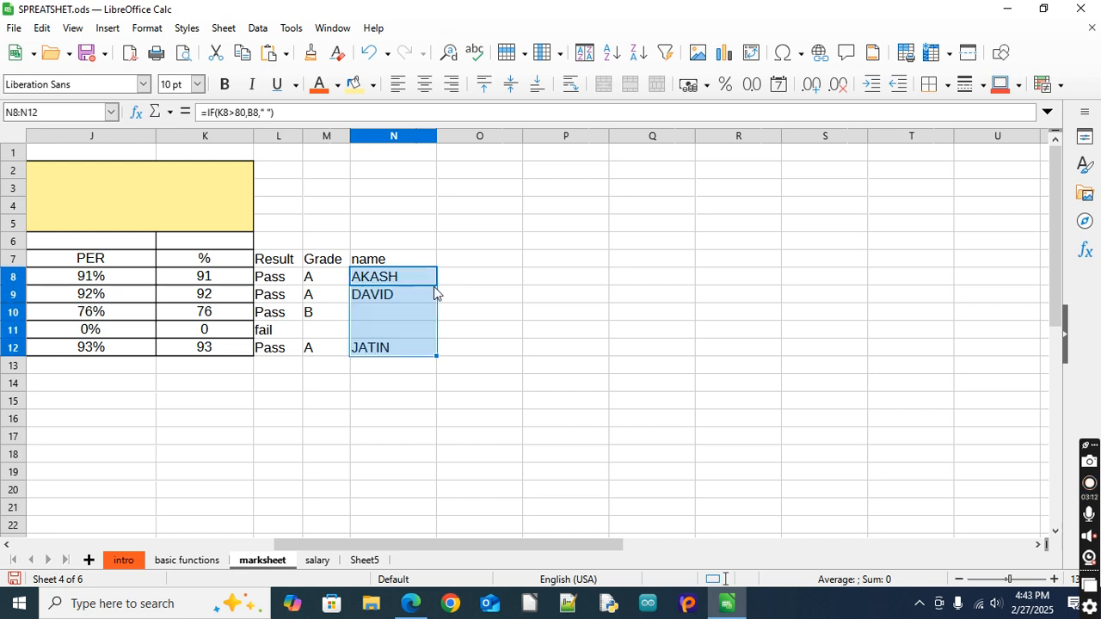
{"action": "left_click", "coordinate": [372, 456]}
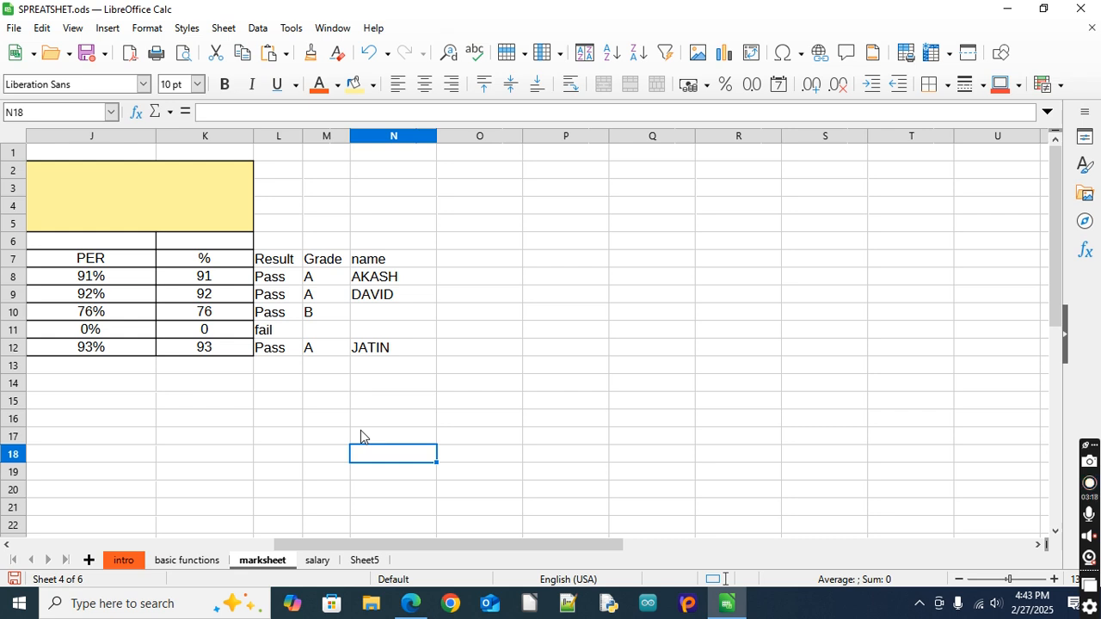
Compare the percentages in K10 and K11 with the name formulas in N10 and N11
{"action": "left_click", "coordinate": [221, 314]}
{"action": "left_click", "coordinate": [393, 313]}
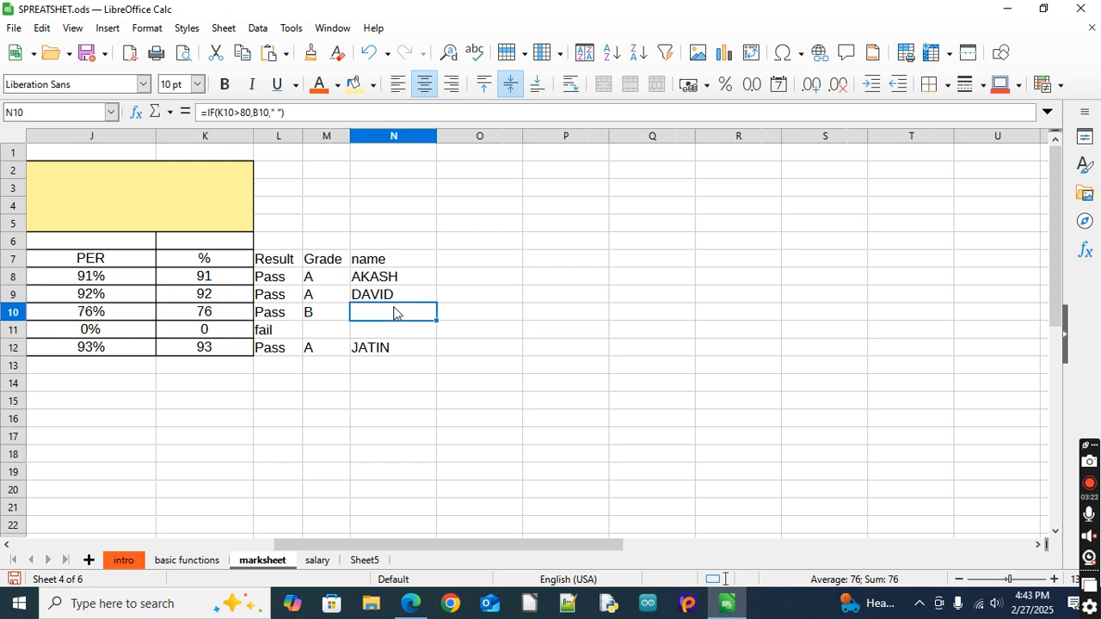
{"action": "left_click", "coordinate": [243, 331]}
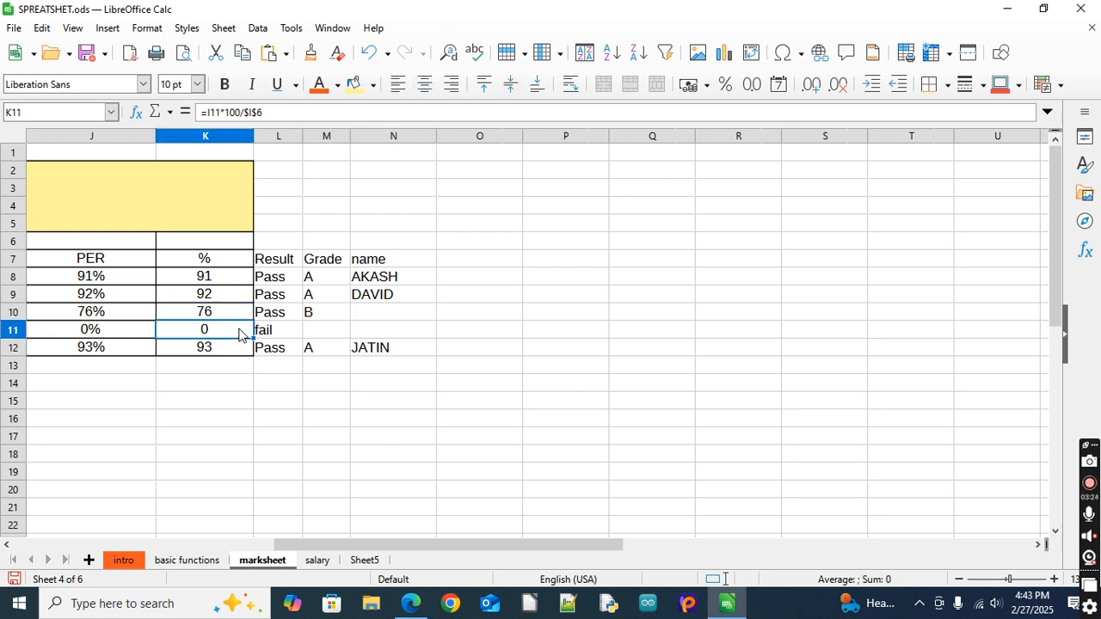
{"action": "left_click", "coordinate": [376, 331]}
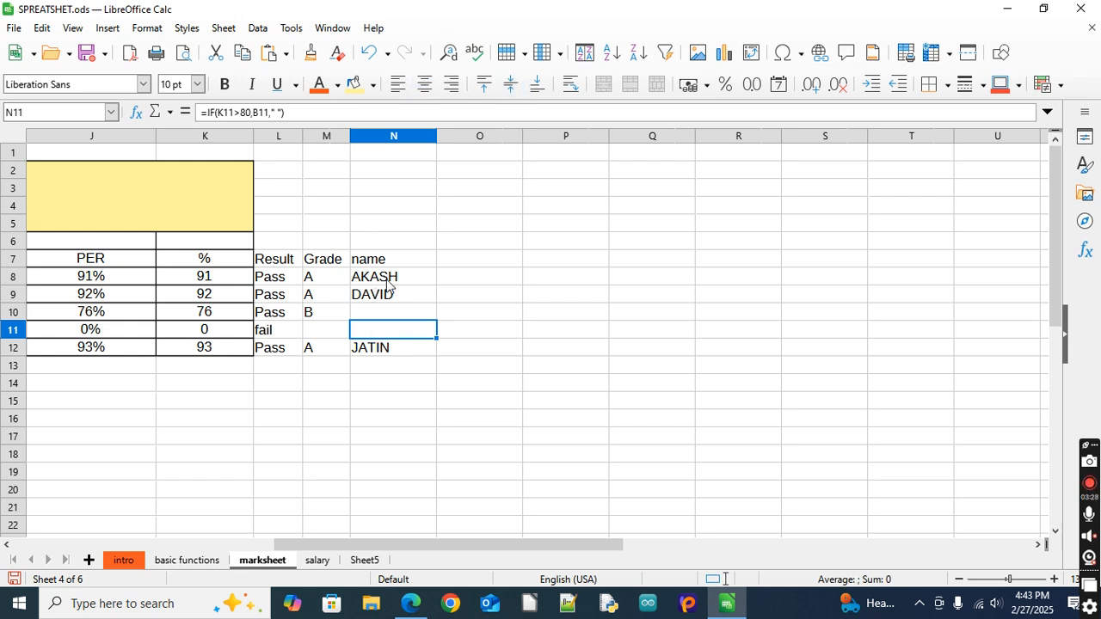
{"action": "key", "text": "F2"}
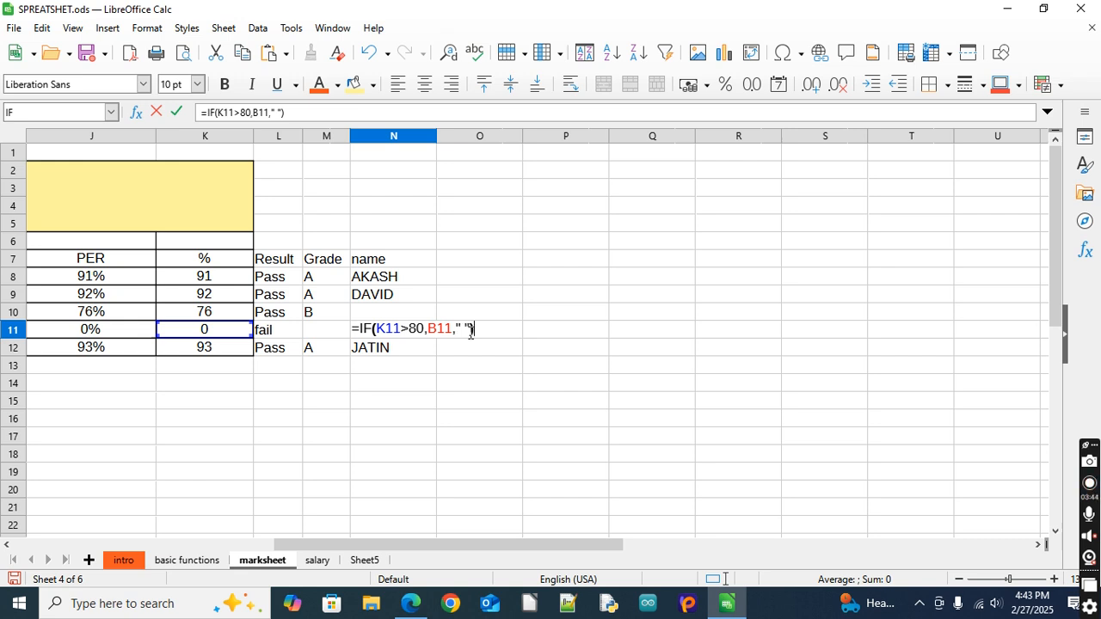
{"action": "key", "text": "Return"}
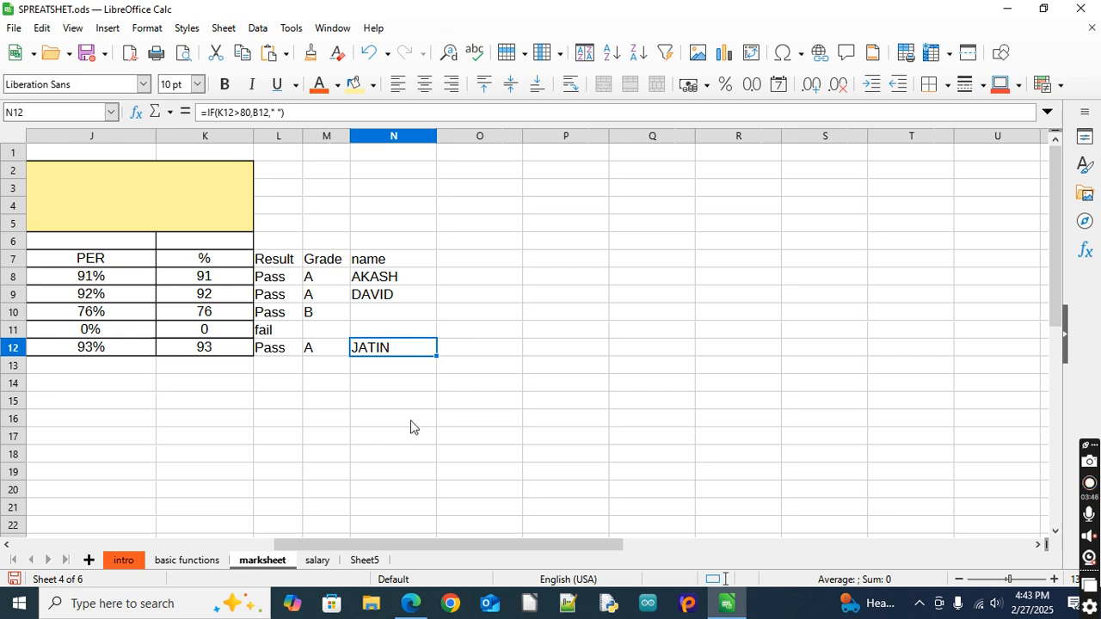
Enter the label "maximum" in cell I14, below the obtained marks column
{"action": "left_click_drag", "start_coordinate": [287, 552], "coordinate": [201, 547]}
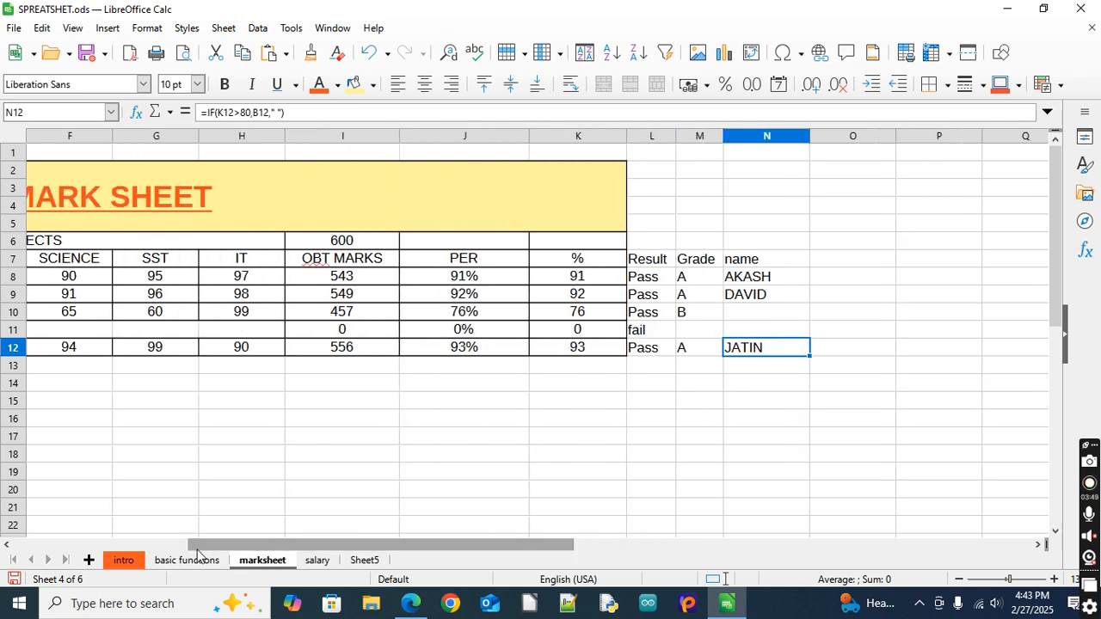
{"action": "left_click", "coordinate": [310, 383]}
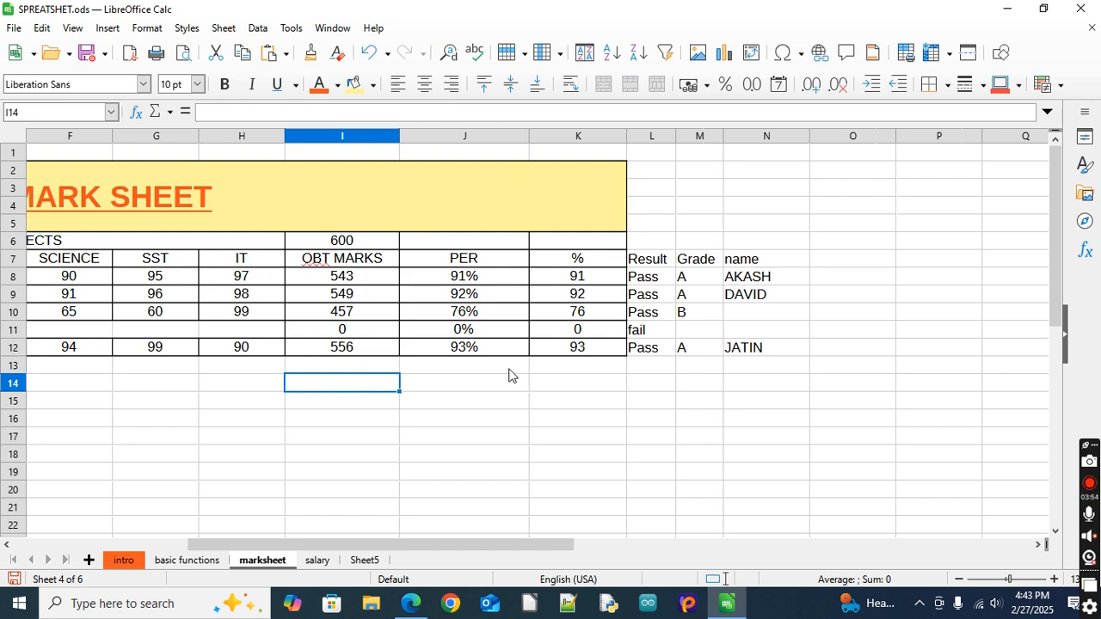
{"action": "left_click", "coordinate": [242, 385]}
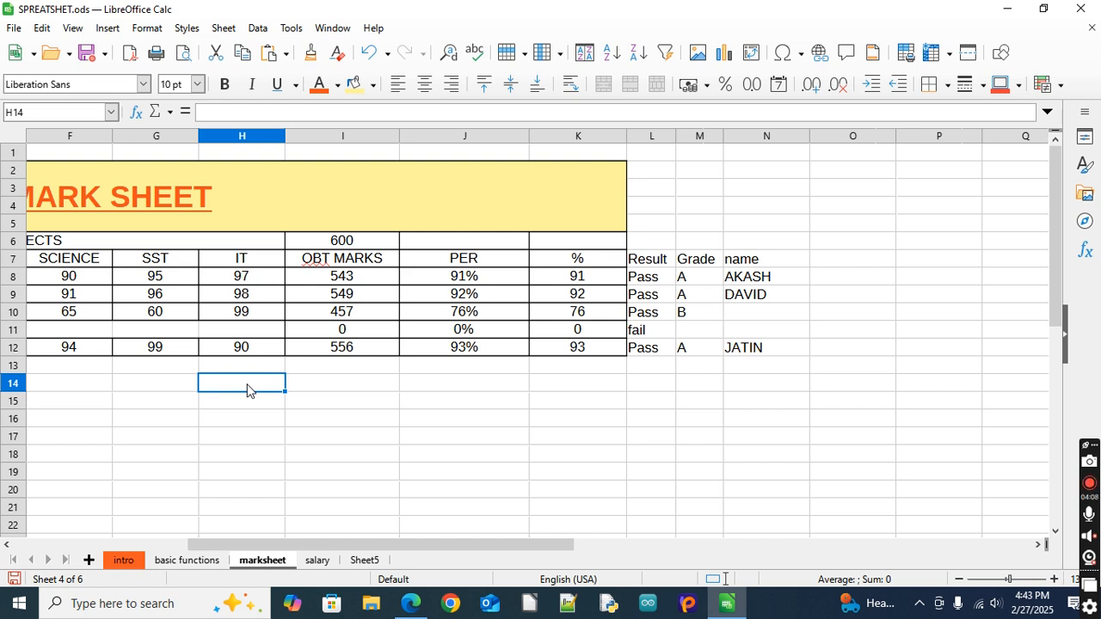
{"action": "left_click", "coordinate": [359, 389]}
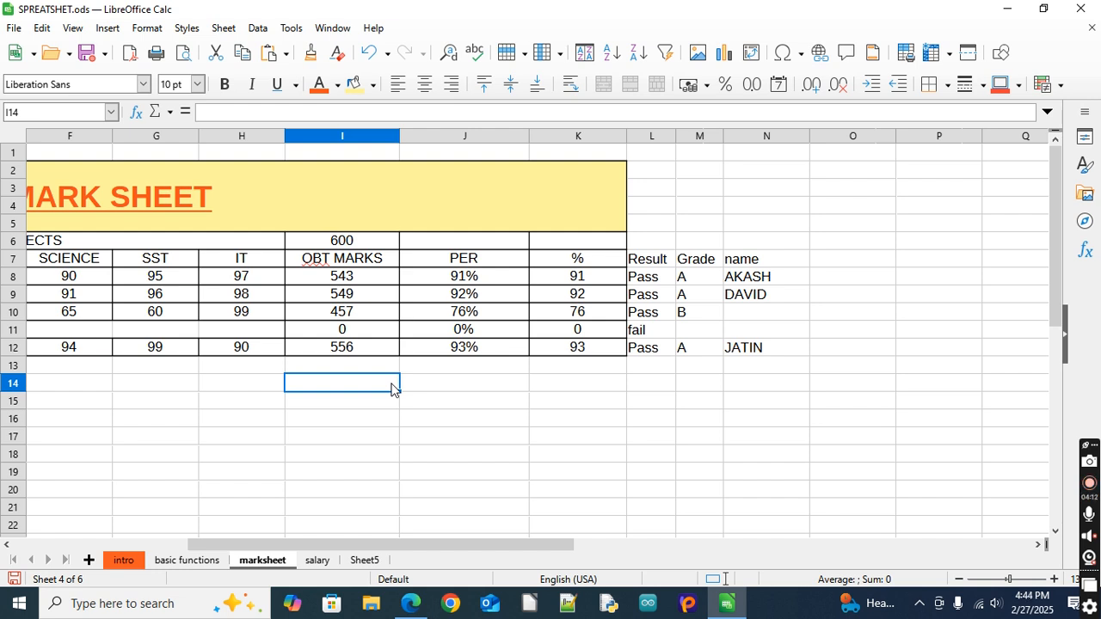
{"action": "type", "text": "ma"}
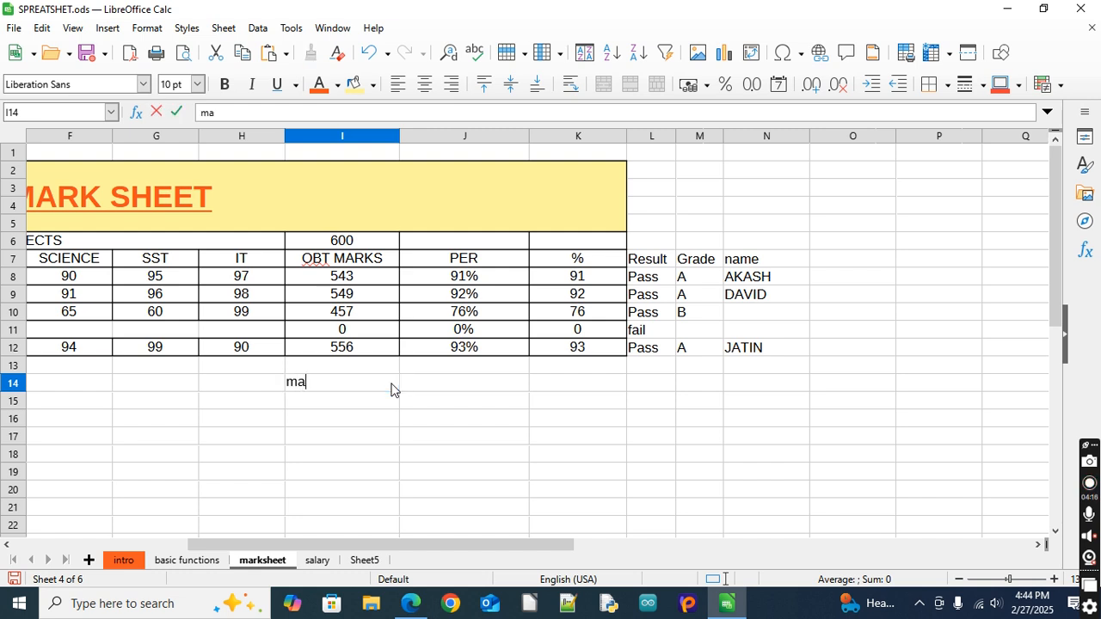
{"action": "type", "text": "ximu"}
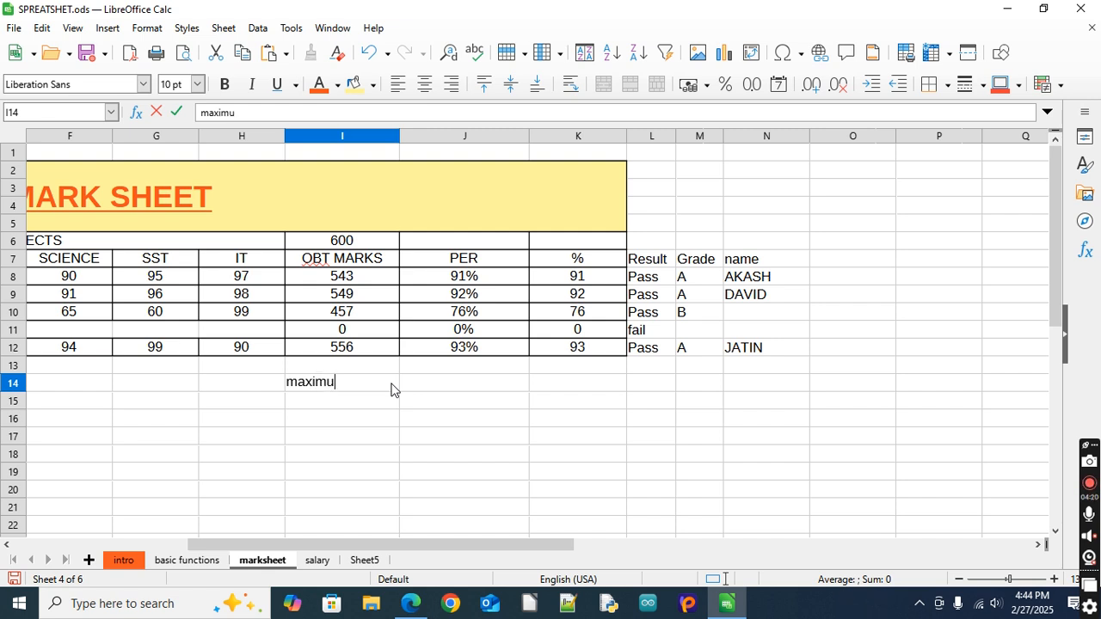
{"action": "type", "text": "m"}
{"action": "key", "text": "Tab"}
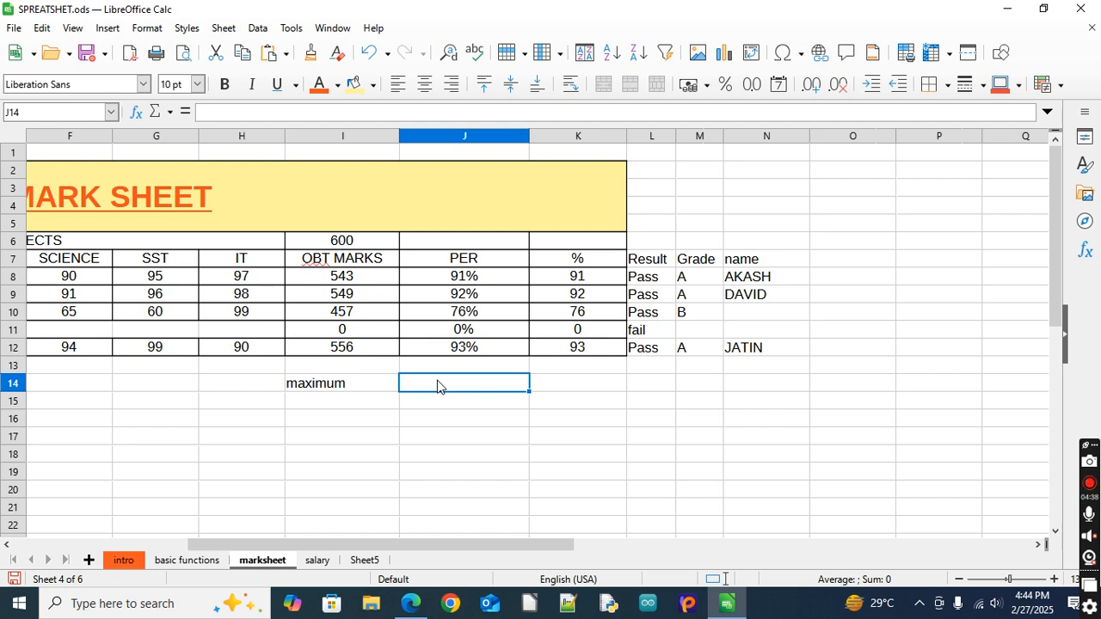
Calculate the highest percentage in J14 with =MAX(J8:J12) and review the formula's range
{"action": "type", "text": "="}
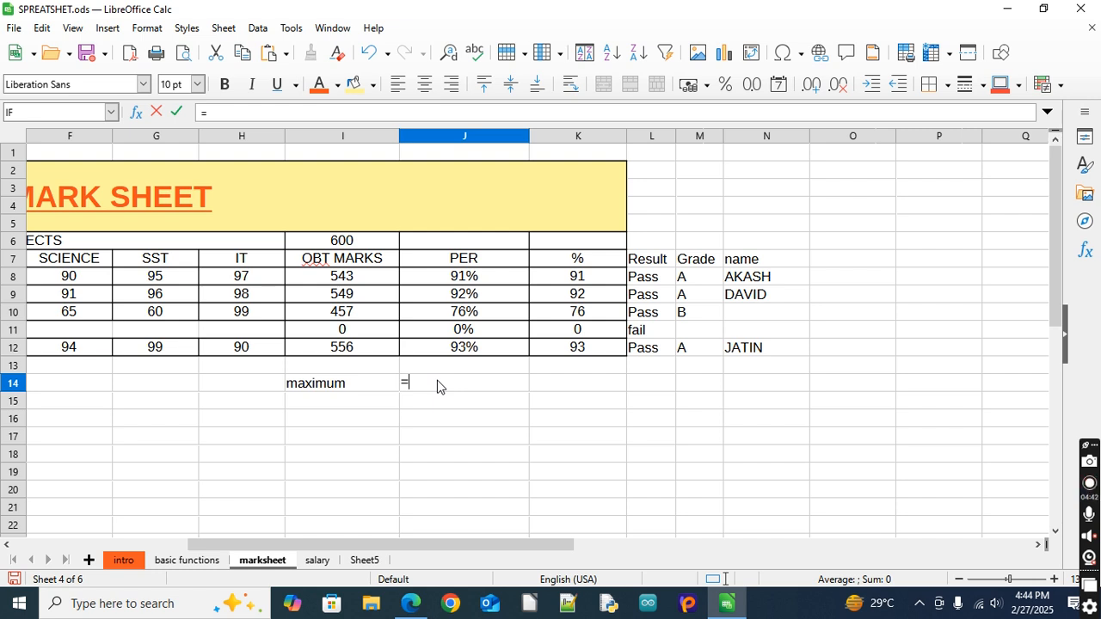
{"action": "type", "text": "max("}
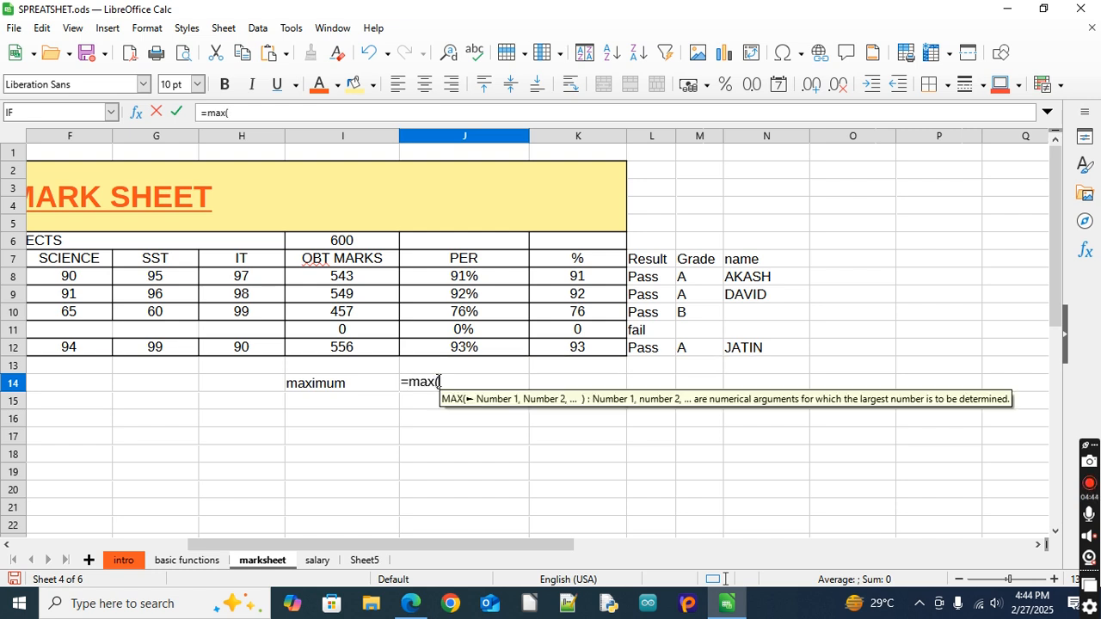
{"action": "left_click_drag", "start_coordinate": [445, 285], "coordinate": [441, 353]}
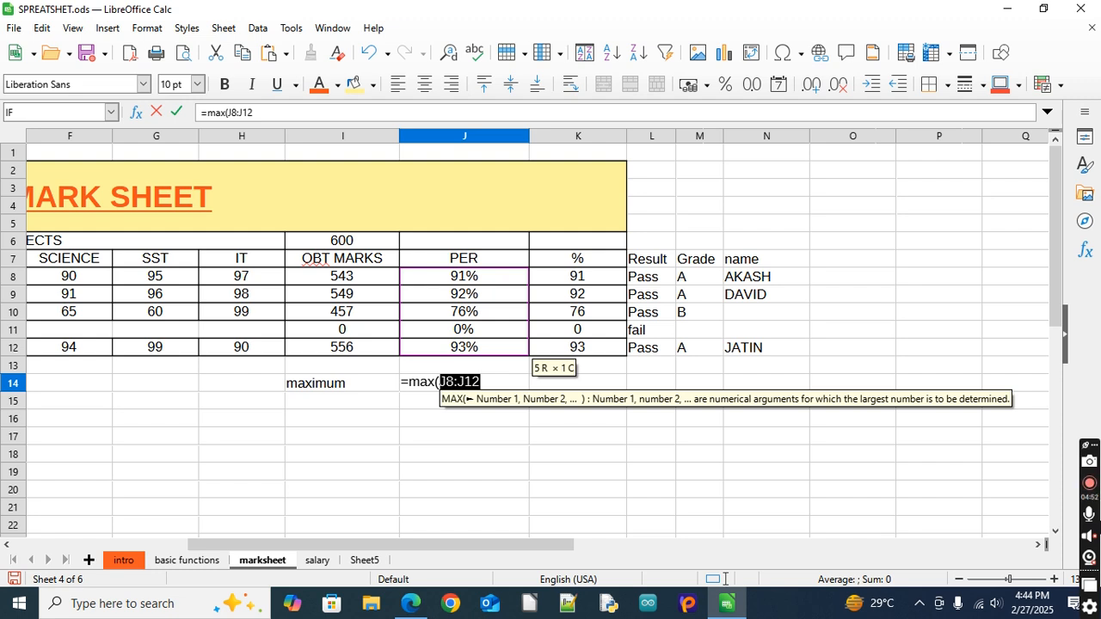
{"action": "type", "text": ")"}
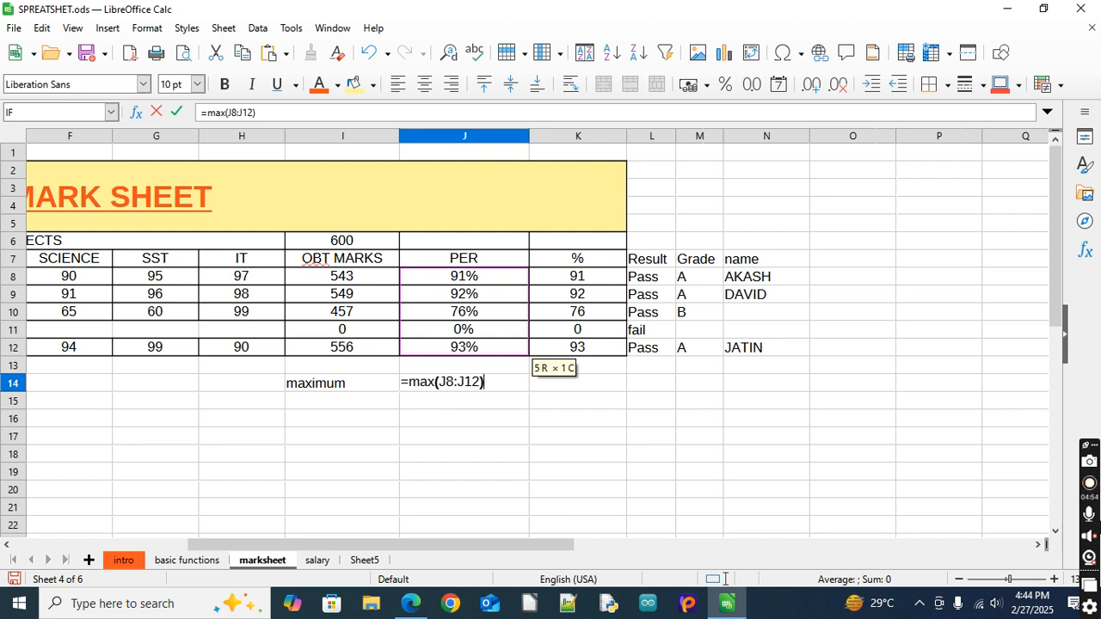
{"action": "key", "text": "Return"}
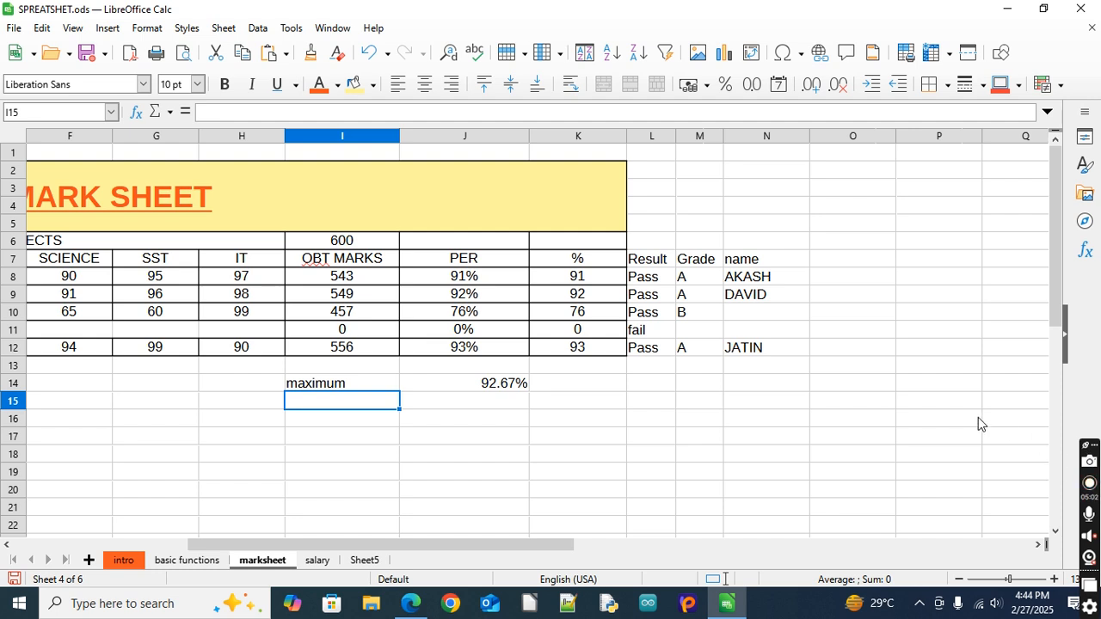
{"action": "key", "text": "Up"}
{"action": "key", "text": "Right"}
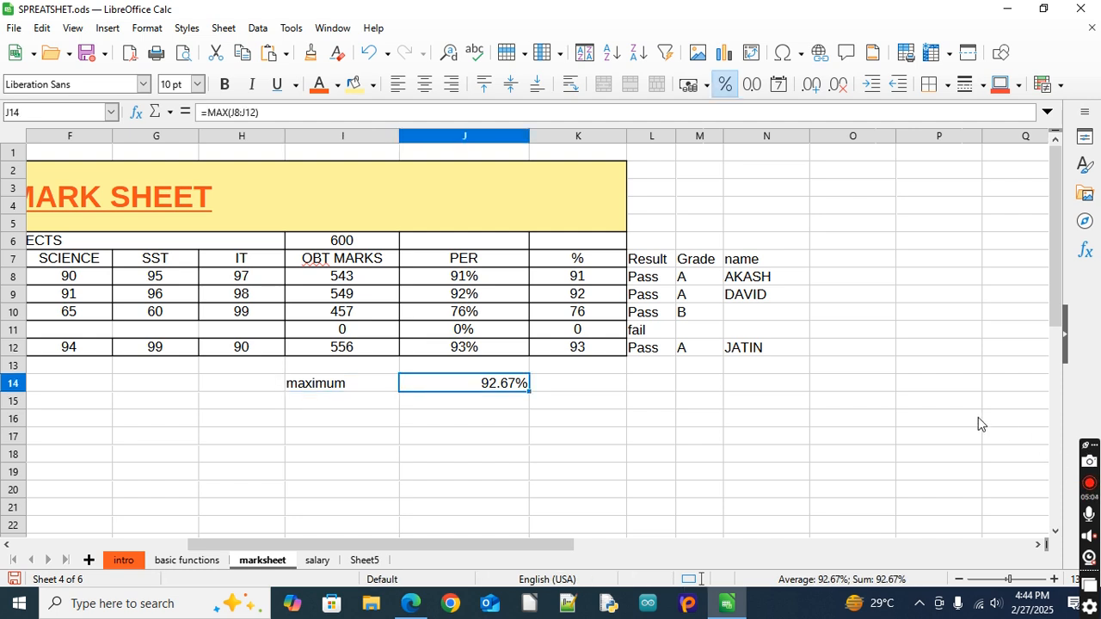
{"action": "key", "text": "F2"}
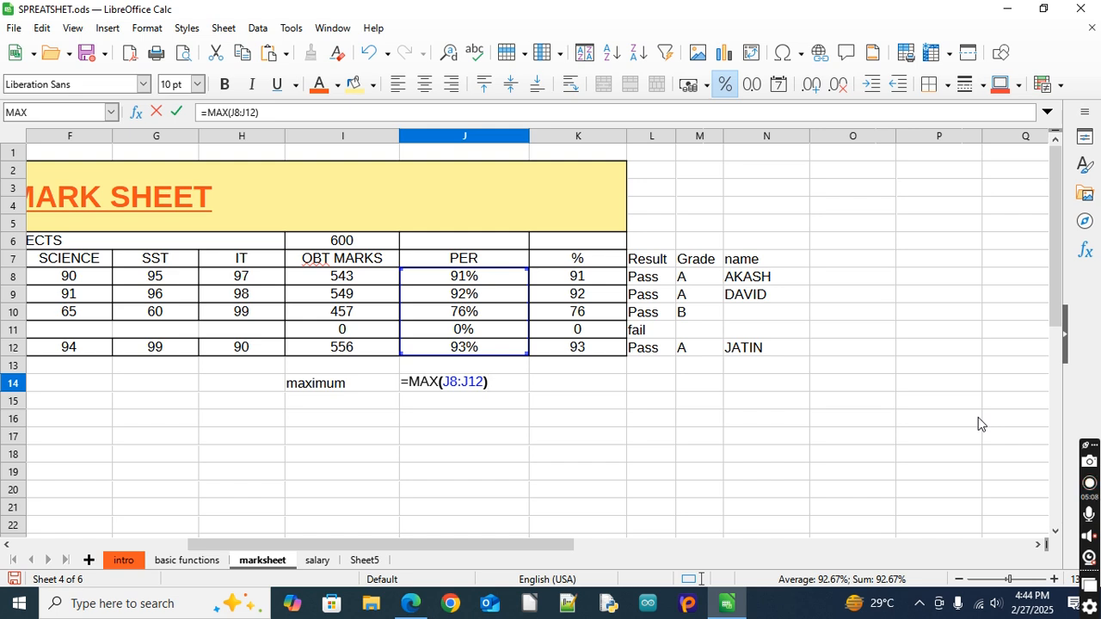
{"action": "key", "text": "Return"}
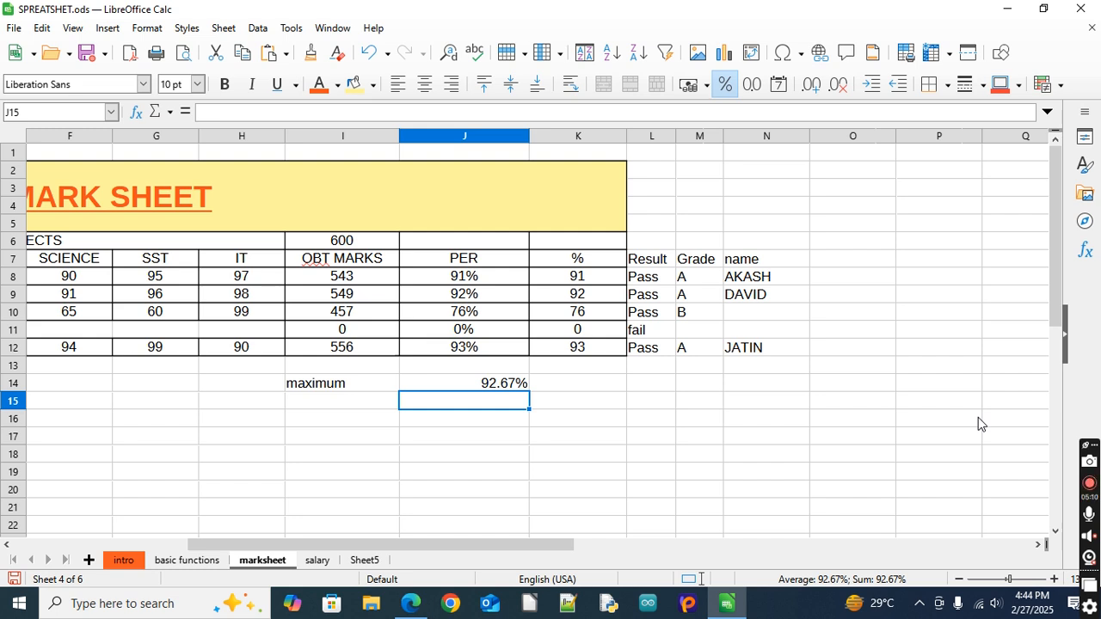
Enter the label "minimum" in cell I15, directly below the maximum label
{"action": "key", "text": "Up"}
{"action": "key", "text": "Left"}
{"action": "key", "text": "Down"}
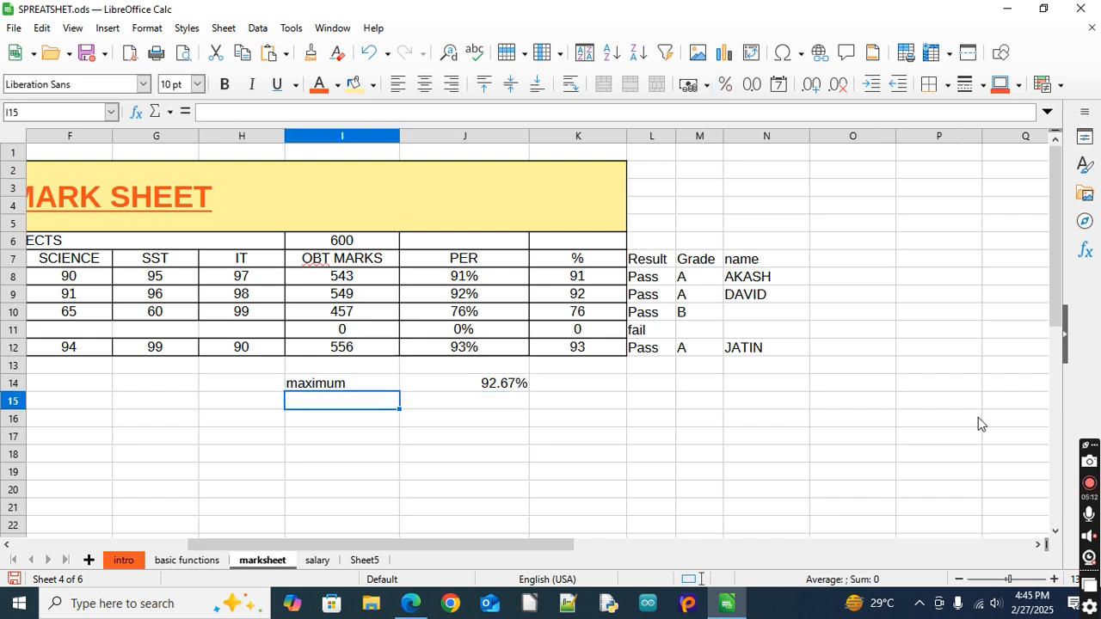
{"action": "type", "text": "minimum"}
{"action": "key", "text": "Tab"}
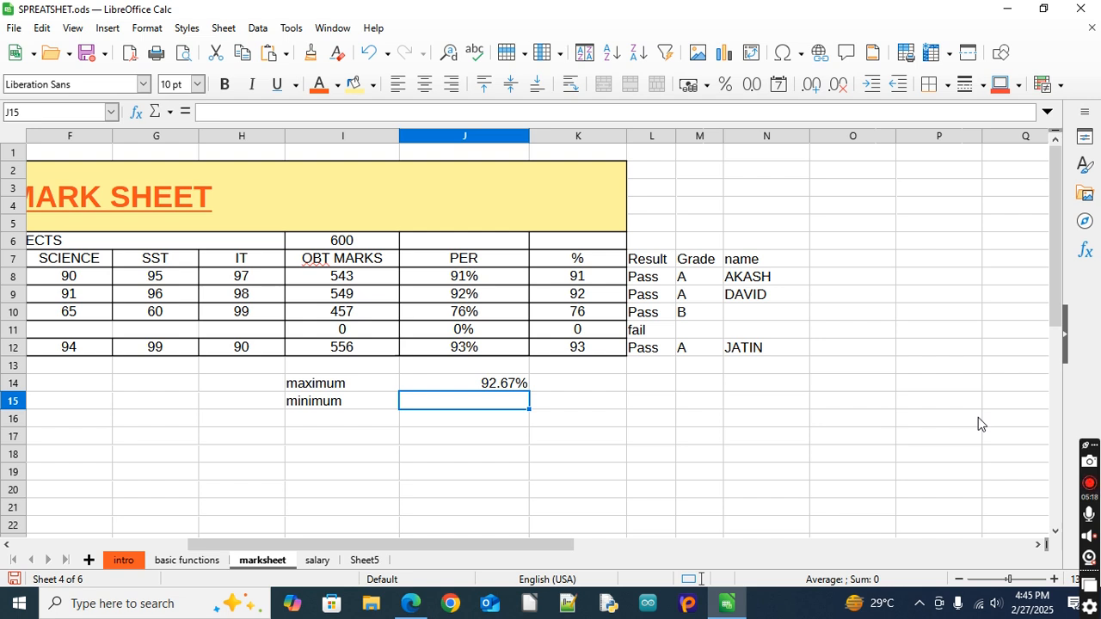
Calculate the lowest percentage in J15 with =MIN(J8:J12)
{"action": "type", "text": "="}
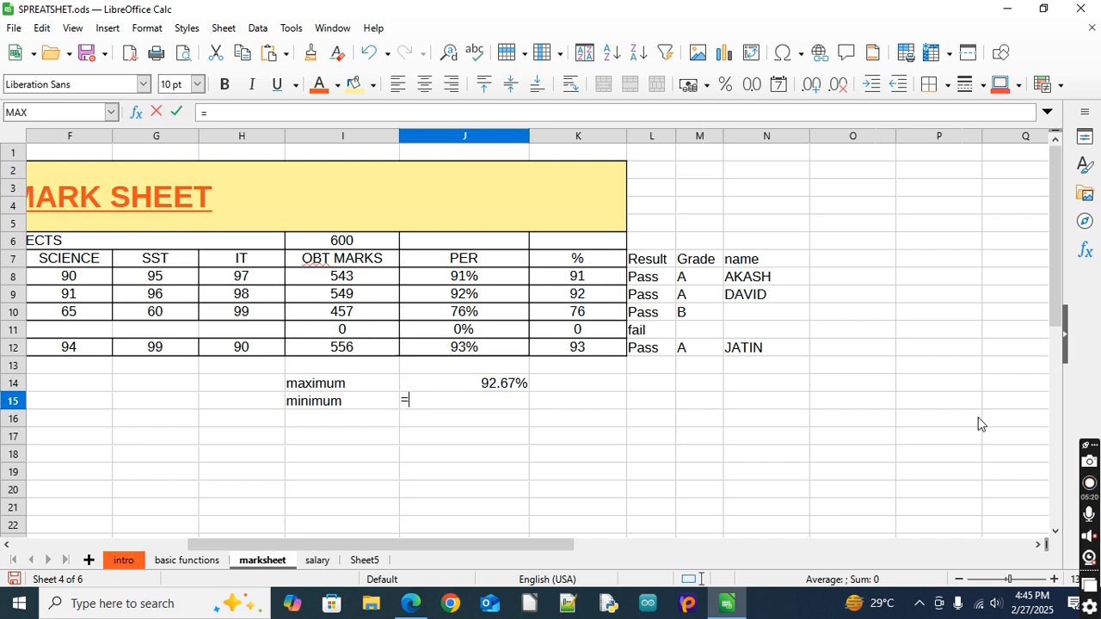
{"action": "type", "text": "min("}
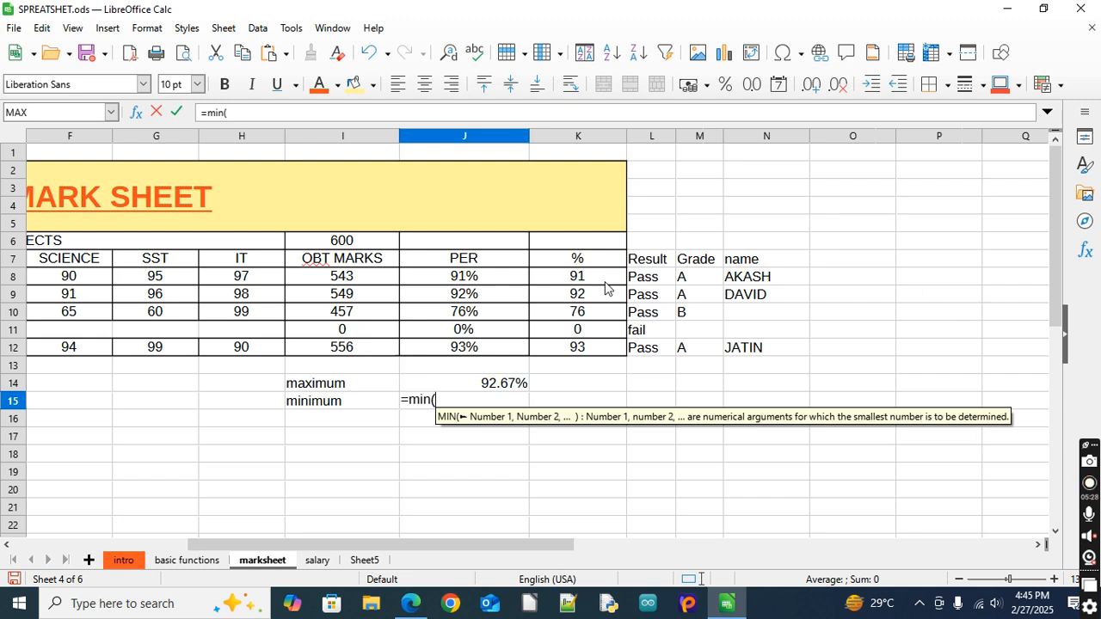
{"action": "left_click_drag", "start_coordinate": [503, 284], "coordinate": [506, 350]}
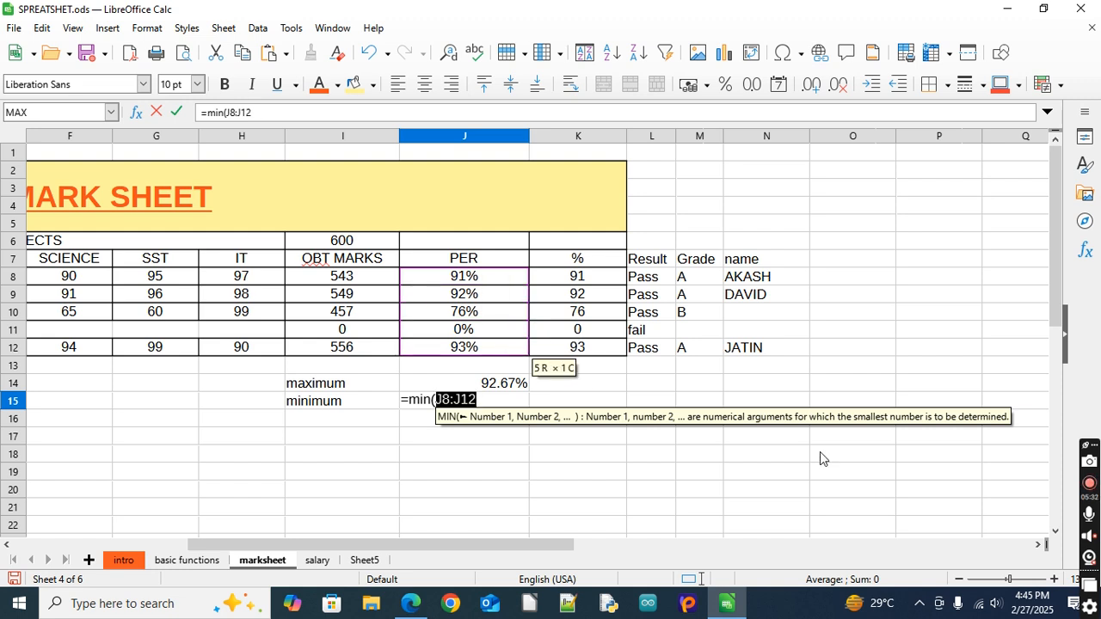
{"action": "type", "text": ")"}
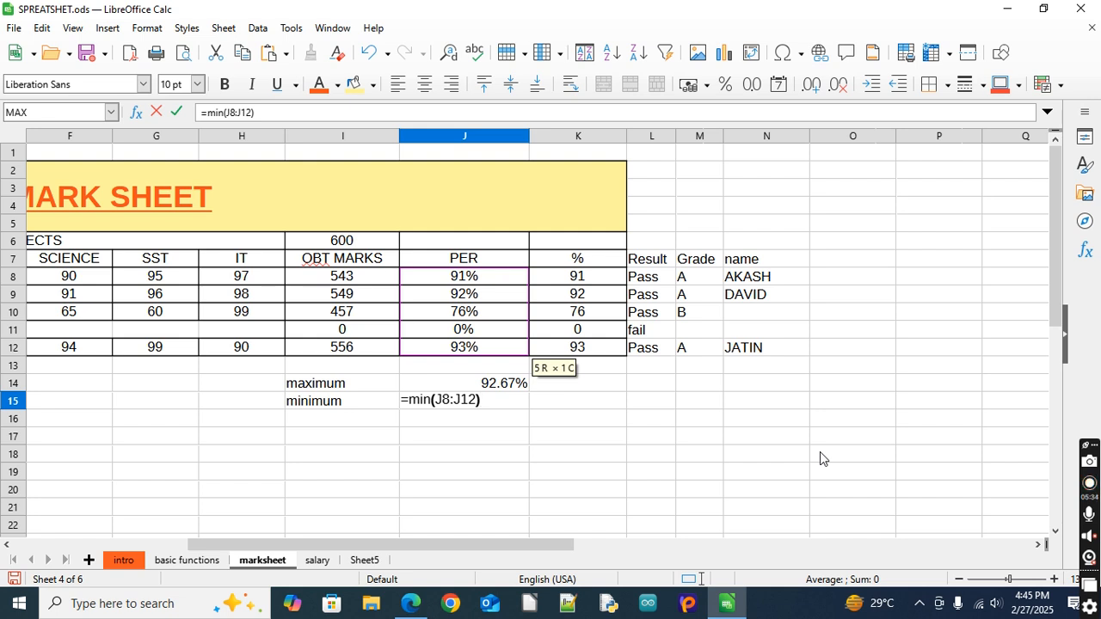
{"action": "key", "text": "Return"}
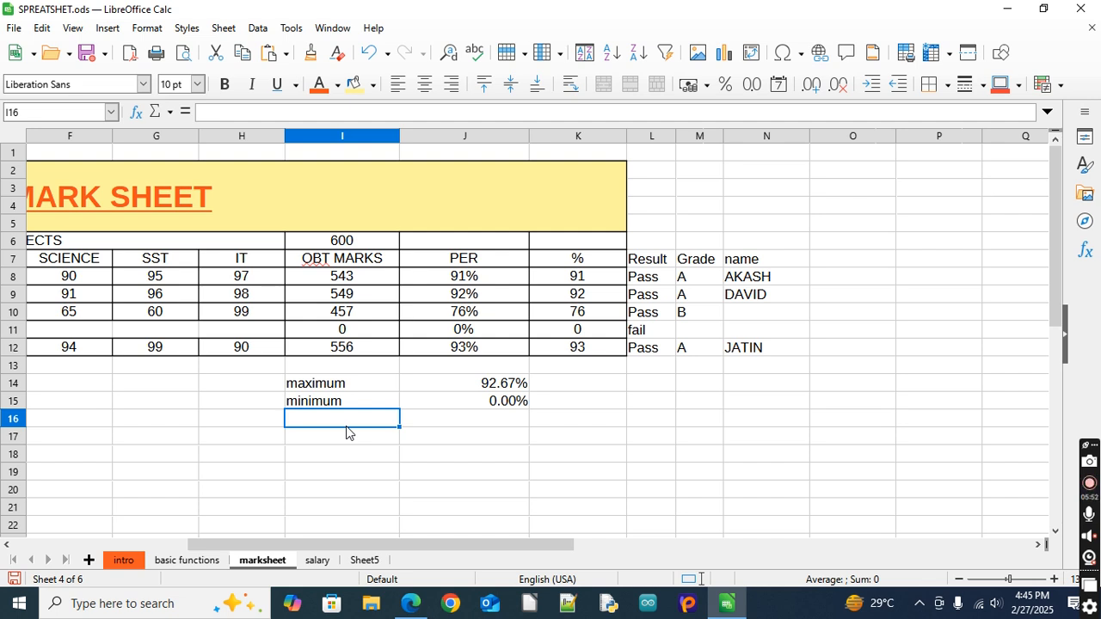
Enter the label "average" in cell I16, directly below the minimum label
{"action": "type", "text": "av"}
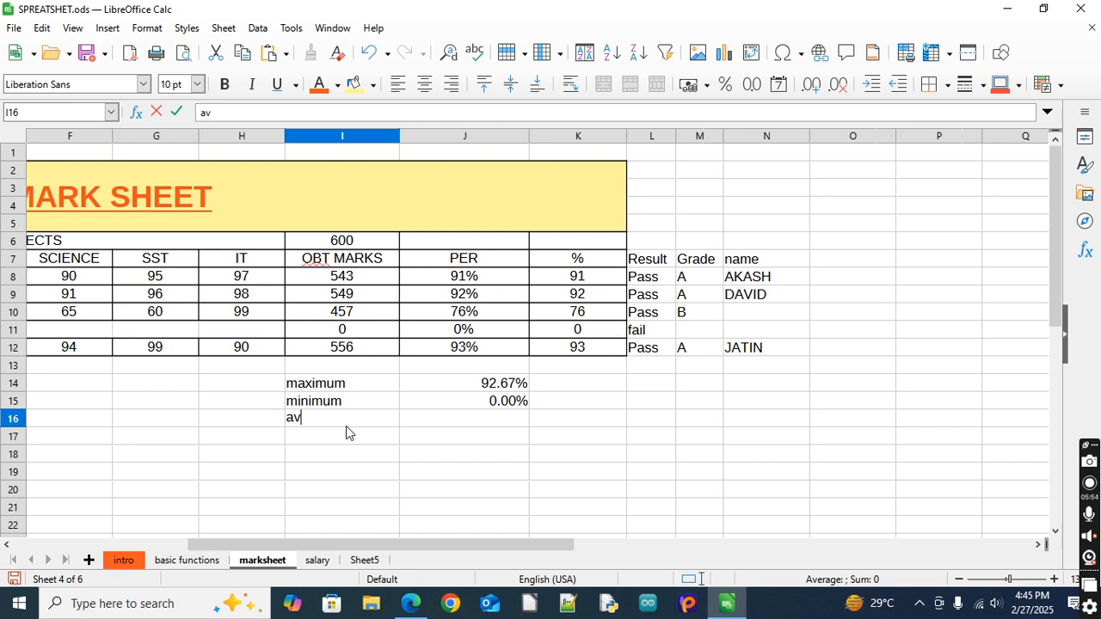
{"action": "type", "text": "erage"}
{"action": "key", "text": "Tab"}
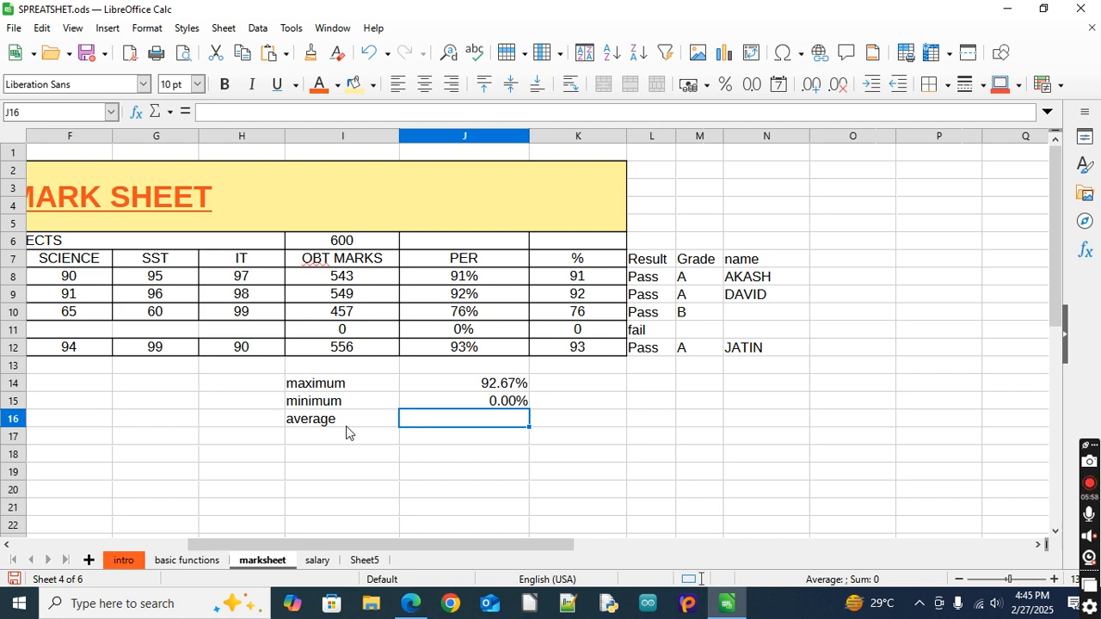
Calculate the average percentage in J16 with =AVERAGE(J8:J12)
{"action": "type", "text": "=av"}
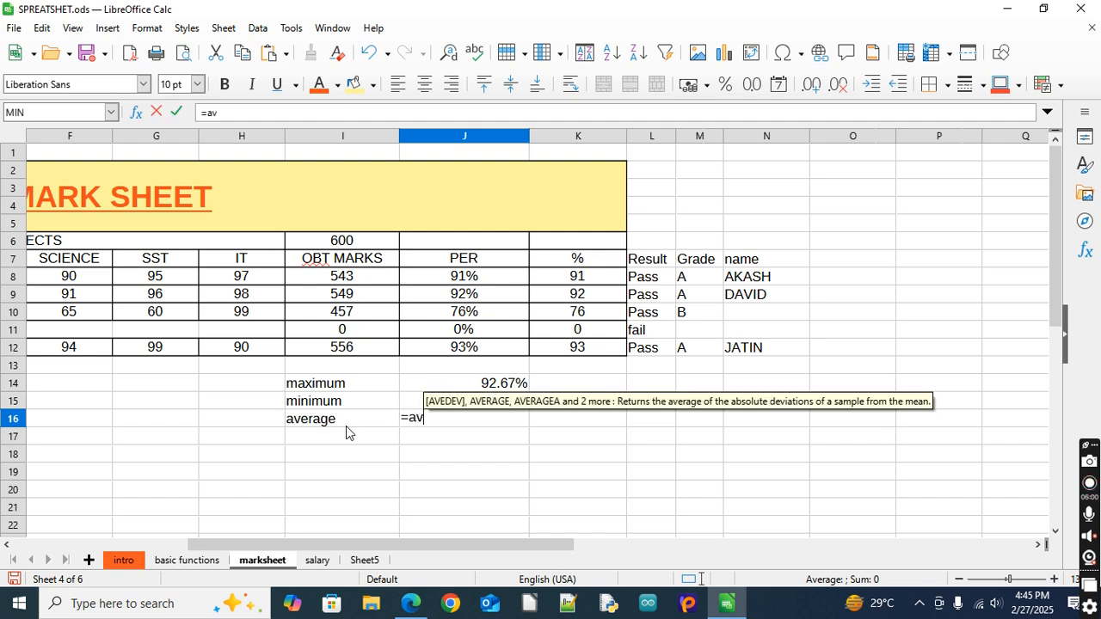
{"action": "type", "text": "erage"}
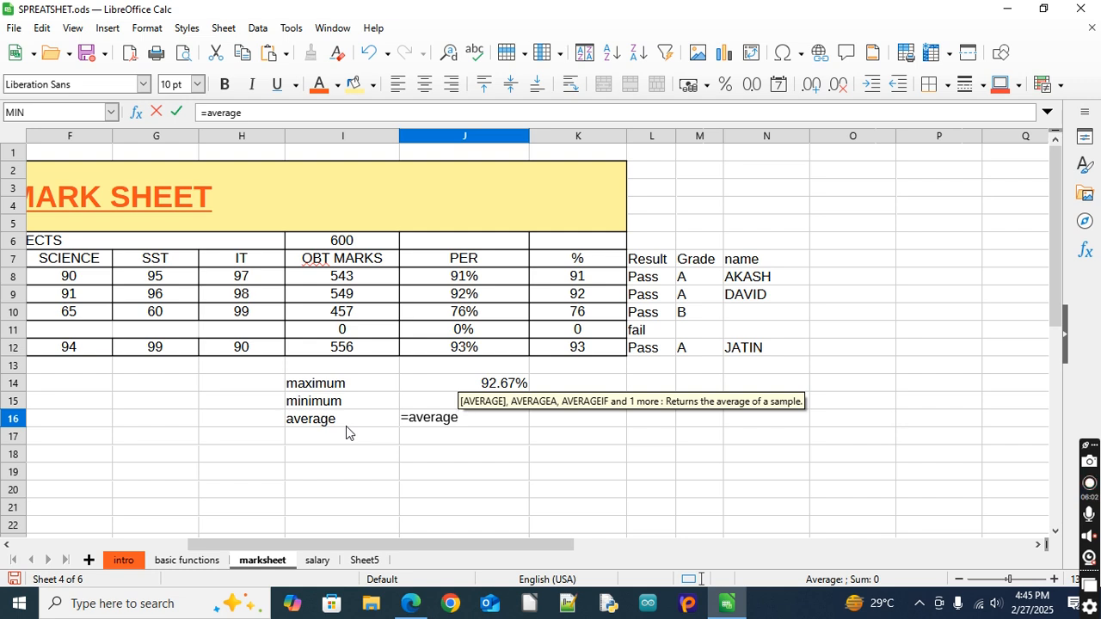
{"action": "type", "text": "("}
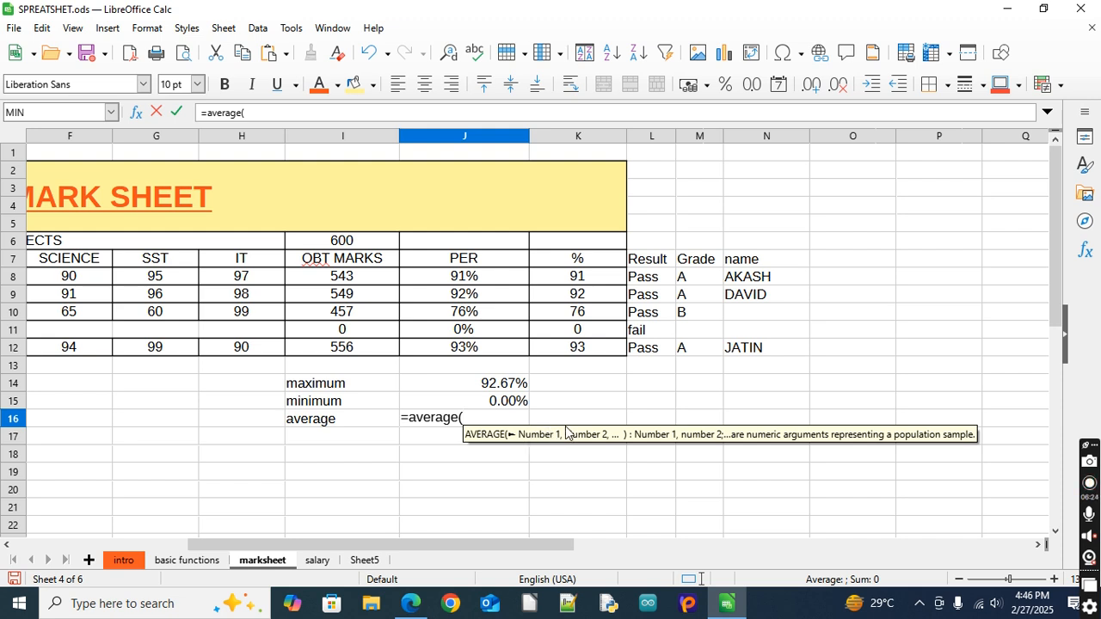
{"action": "left_click", "coordinate": [495, 277]}
{"action": "left_click_drag", "start_coordinate": [495, 278], "coordinate": [494, 348]}
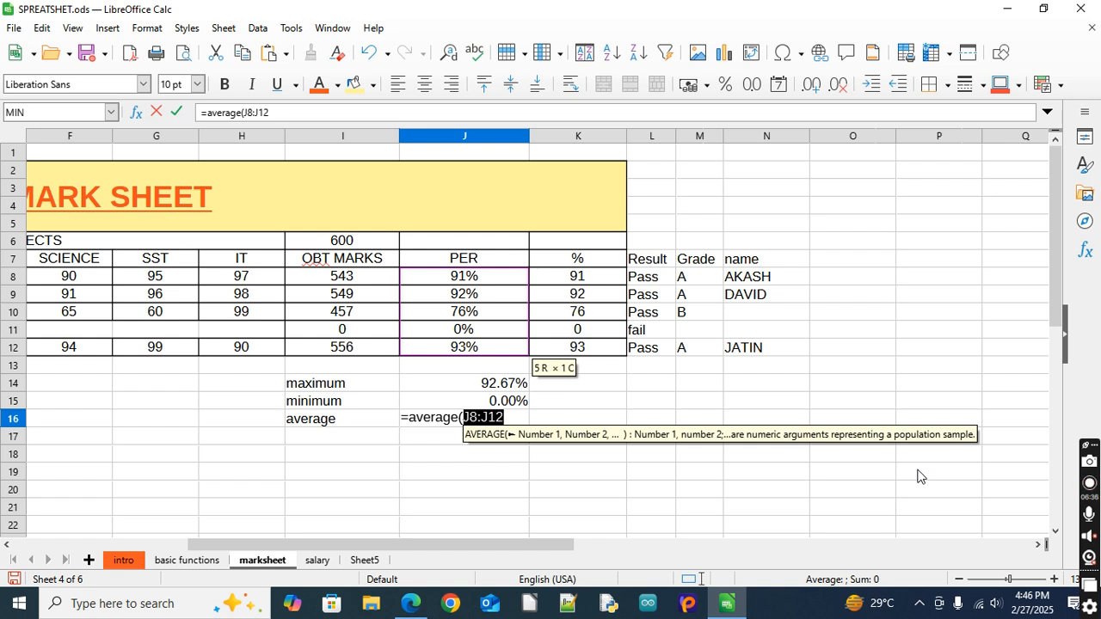
{"action": "type", "text": ")"}
{"action": "key", "text": "Return"}
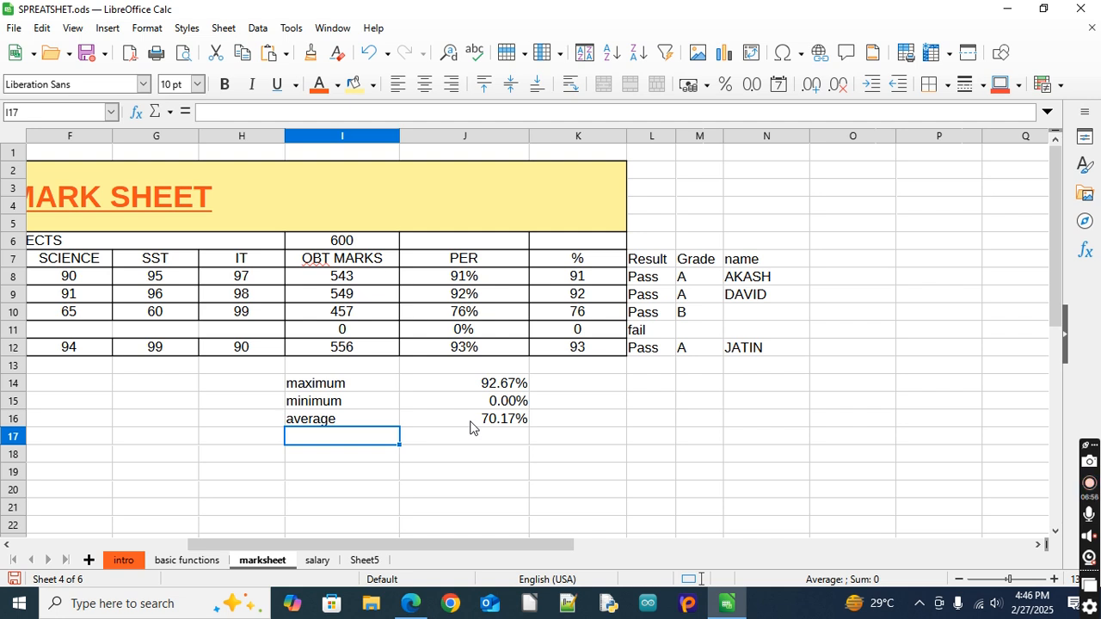
Enter the label "countt" in cell I17, directly below the average label
{"action": "left_click", "coordinate": [351, 456]}
{"action": "left_click", "coordinate": [362, 441]}
{"action": "type", "text": "county"}
{"action": "key", "text": "Tab"}
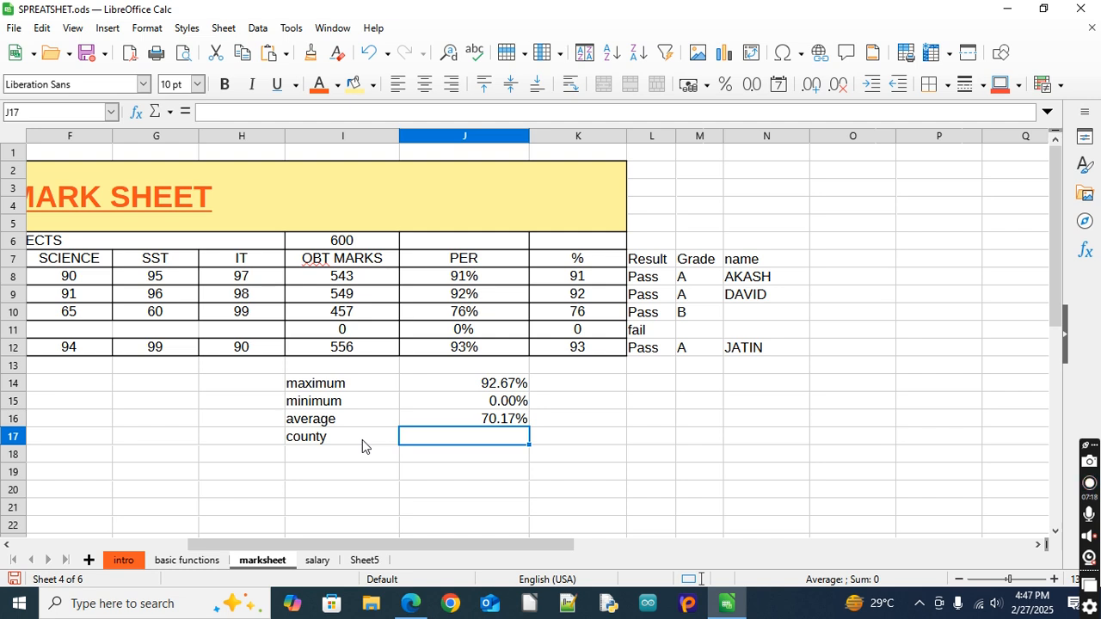
{"action": "left_click", "coordinate": [362, 440]}
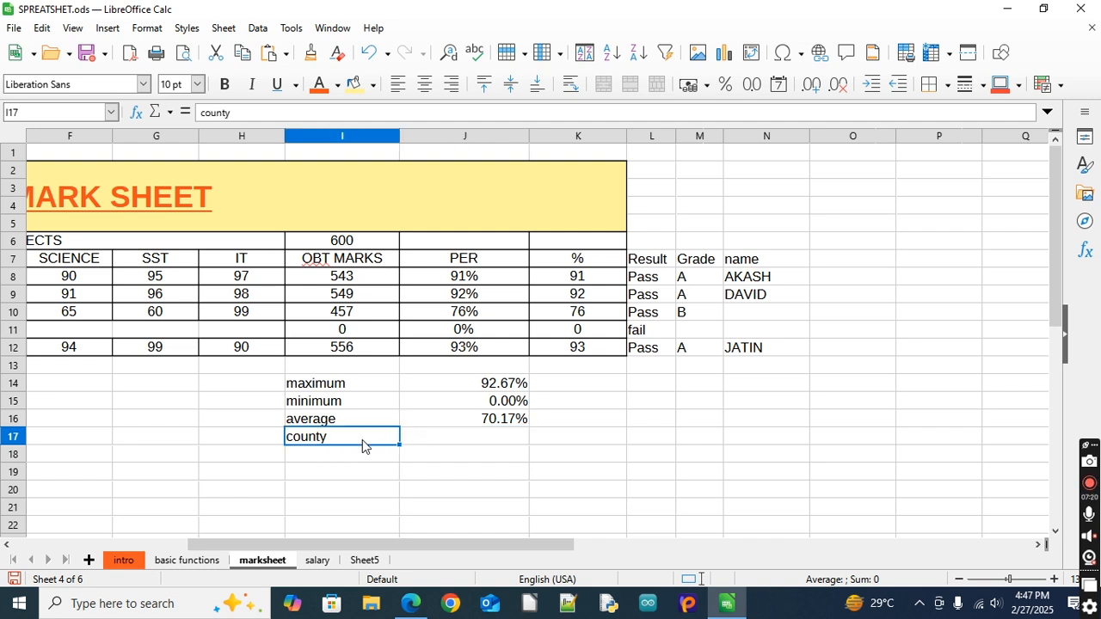
{"action": "double_click", "coordinate": [362, 439]}
{"action": "key", "text": "BackSpace"}
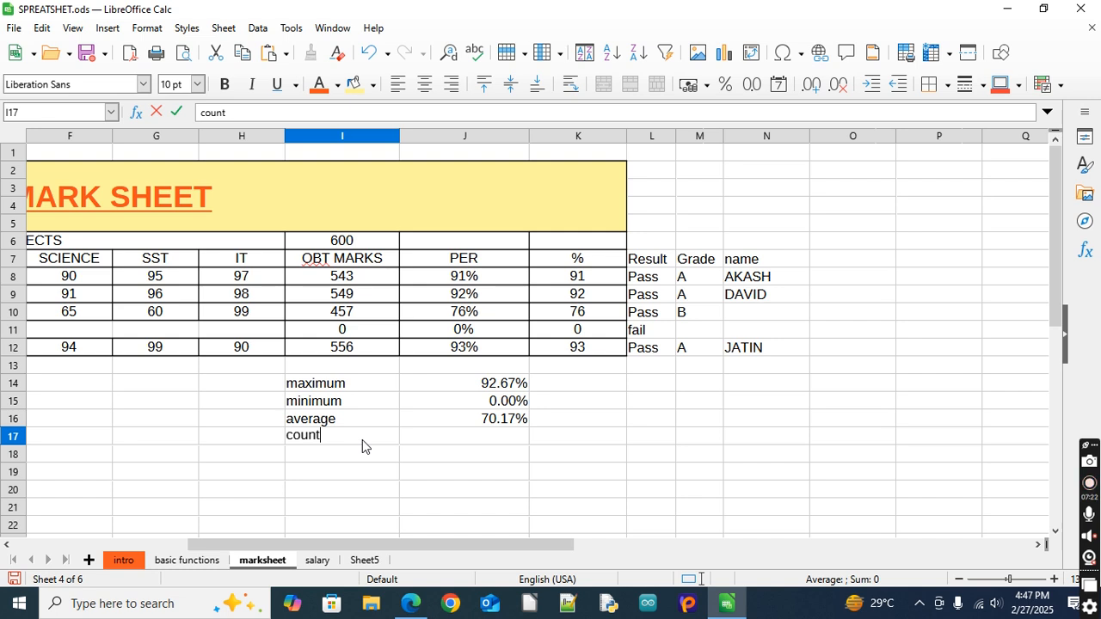
{"action": "type", "text": "t"}
{"action": "key", "text": "Tab"}
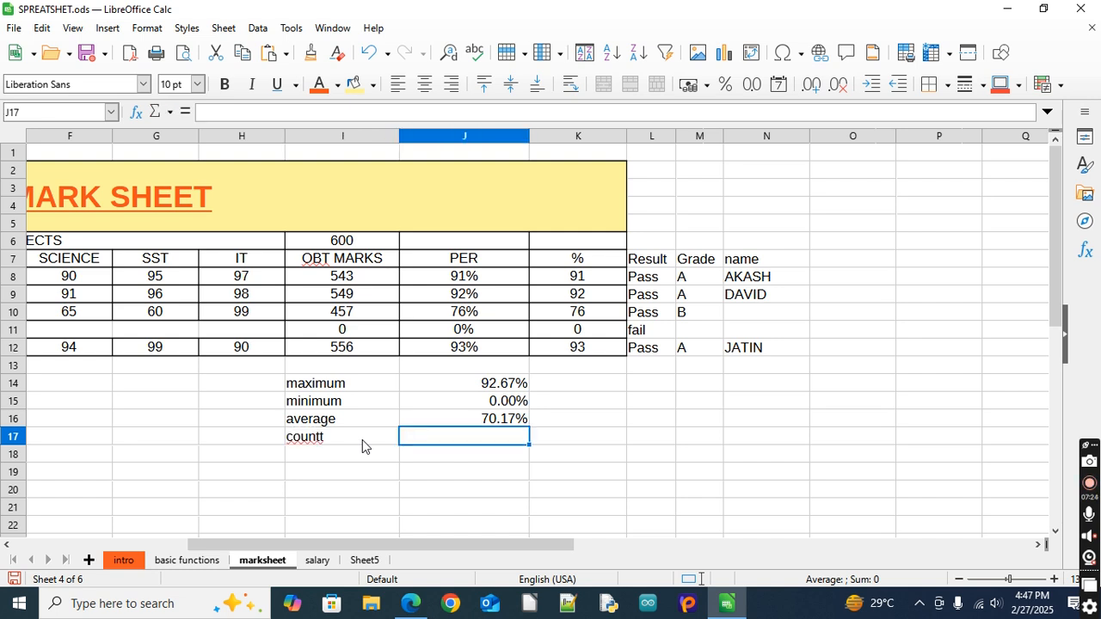
Count the numeric percentage entries in J17 with =COUNT(J8:J12)
{"action": "type", "text": "=count("}
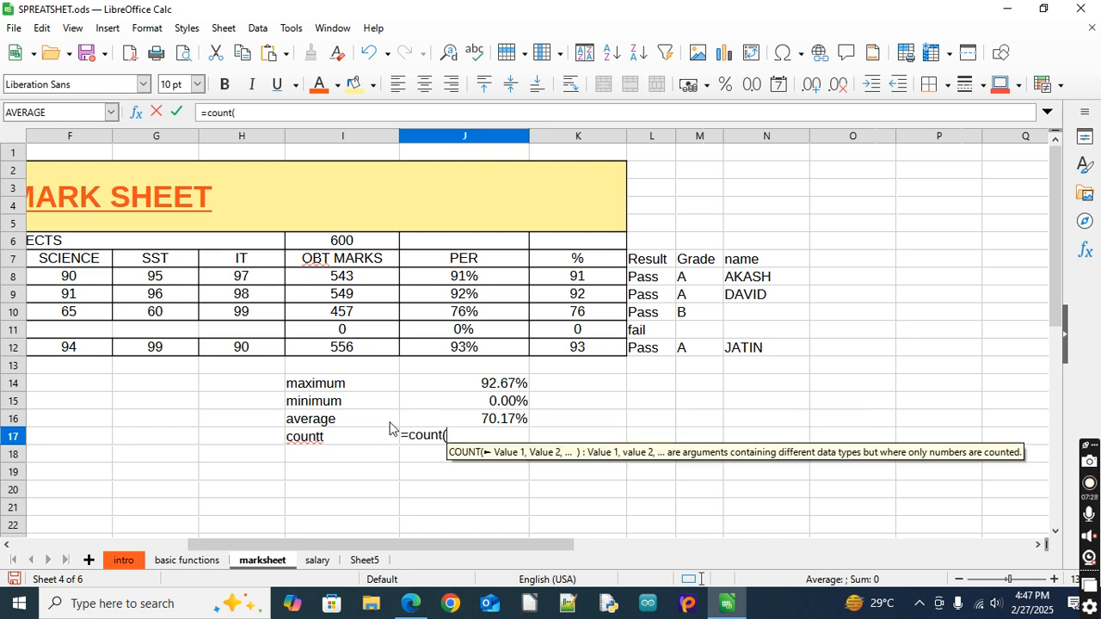
{"action": "left_click", "coordinate": [478, 279]}
{"action": "left_click_drag", "start_coordinate": [478, 279], "coordinate": [478, 353]}
{"action": "type", "text": ")"}
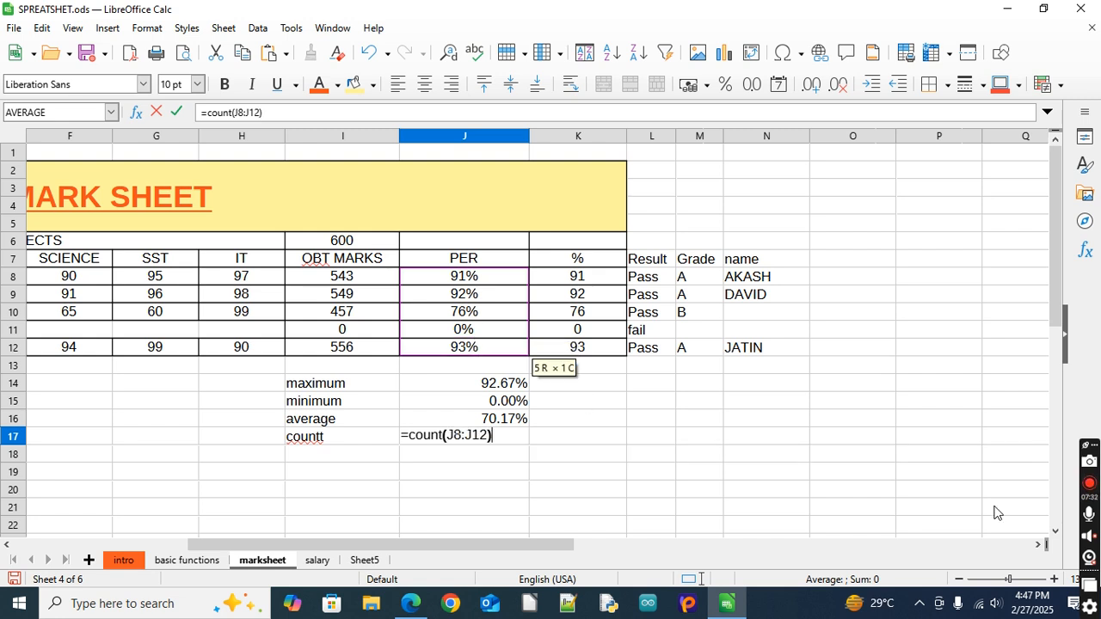
{"action": "key", "text": "Return"}
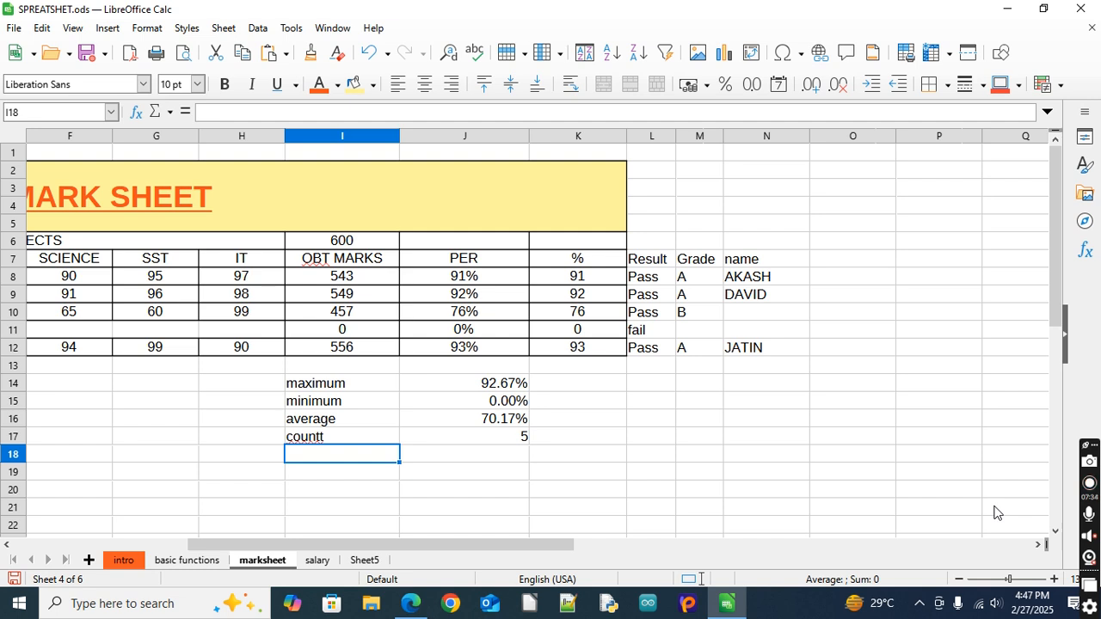
Clear the obtained marks and percentage formulas in I11:J11, and check those cells against J12
{"action": "left_click_drag", "start_coordinate": [503, 548], "coordinate": [533, 558]}
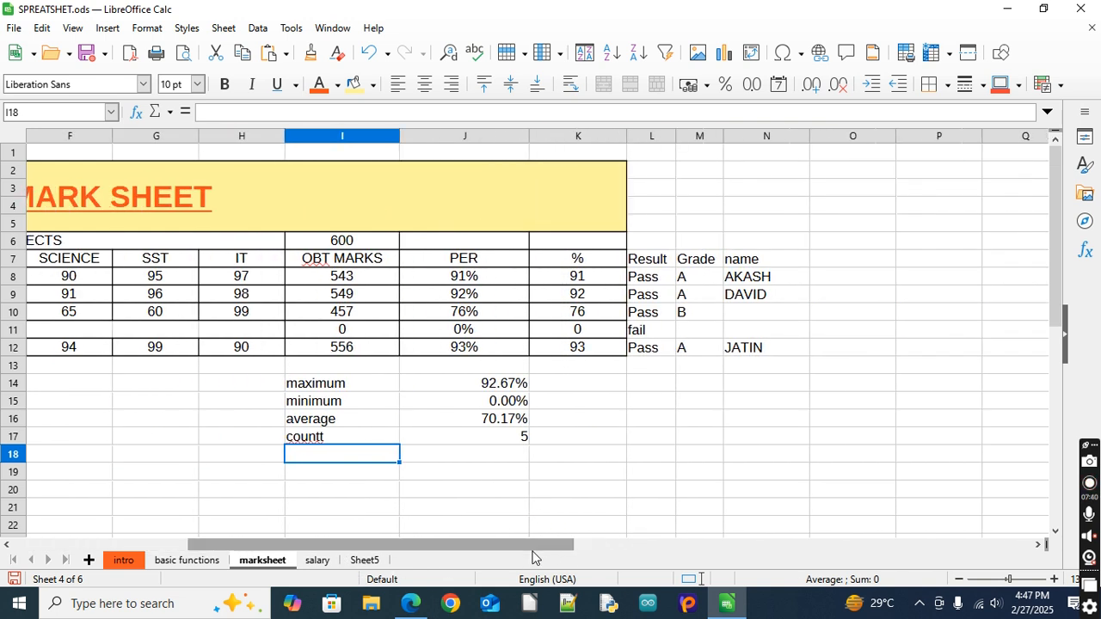
{"action": "left_click_drag", "start_coordinate": [314, 329], "coordinate": [441, 332]}
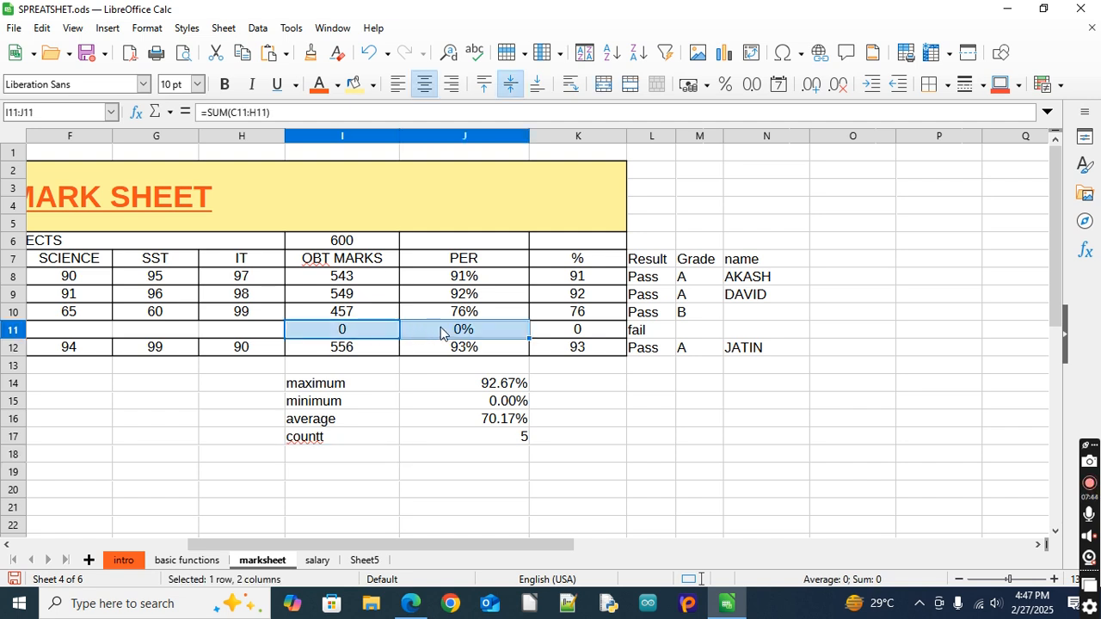
{"action": "key", "text": "Delete"}
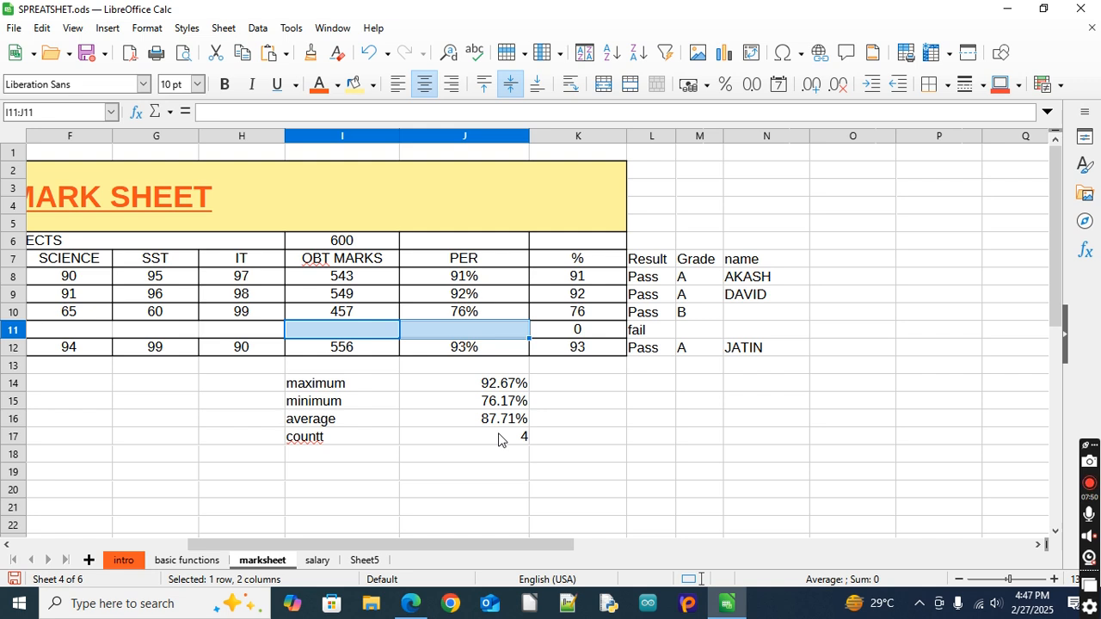
{"action": "left_click", "coordinate": [460, 345]}
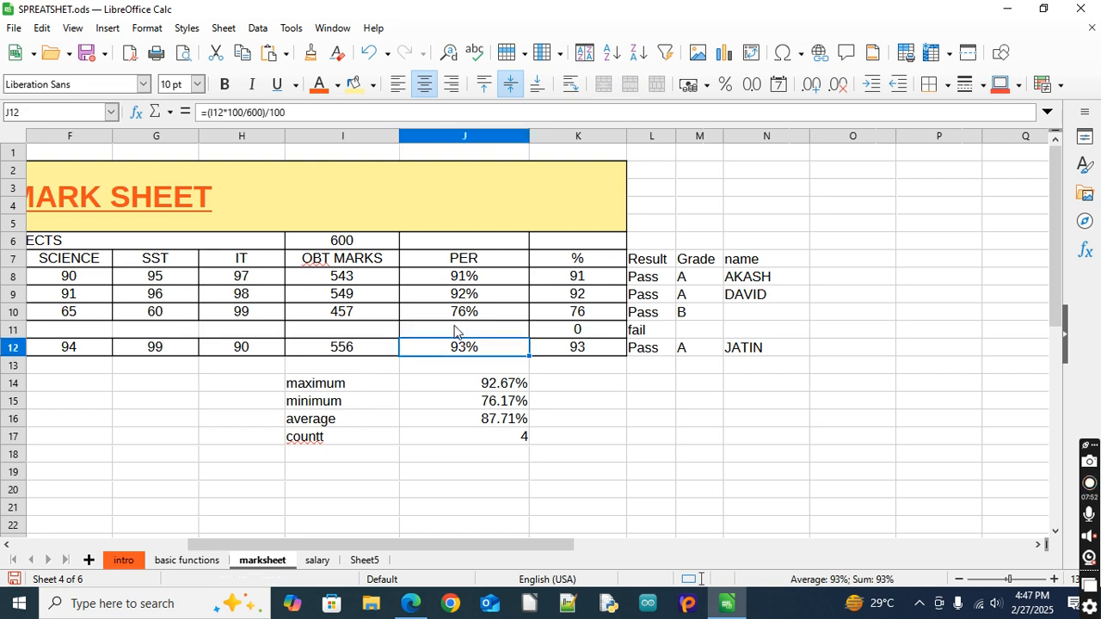
{"action": "left_click", "coordinate": [456, 332]}
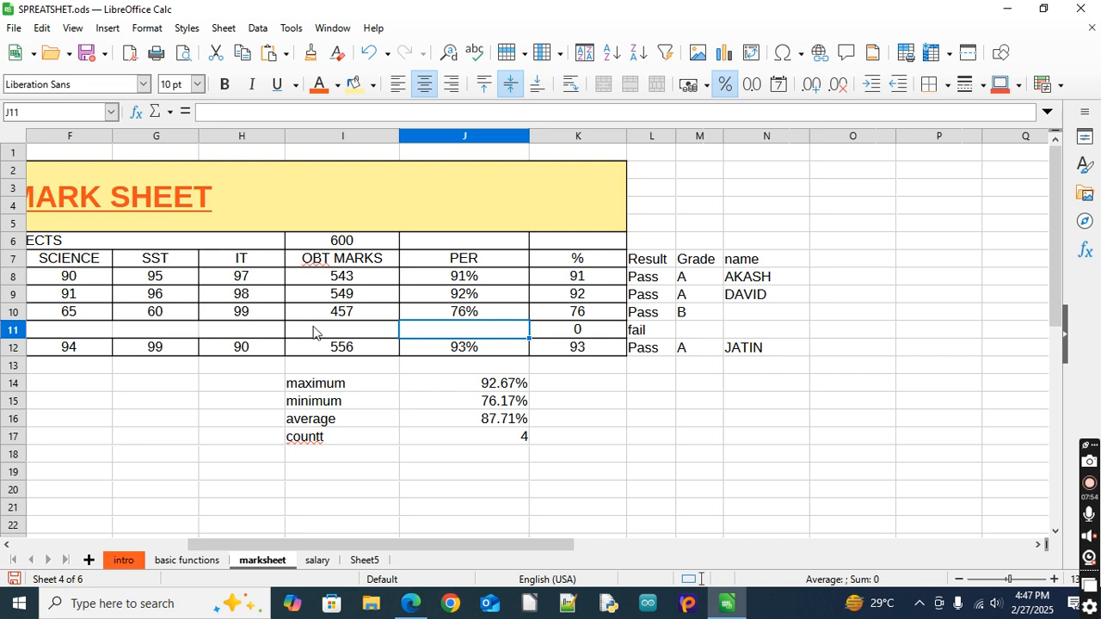
{"action": "left_click", "coordinate": [336, 326]}
{"action": "left_click", "coordinate": [422, 326]}
{"action": "left_click", "coordinate": [338, 461]}
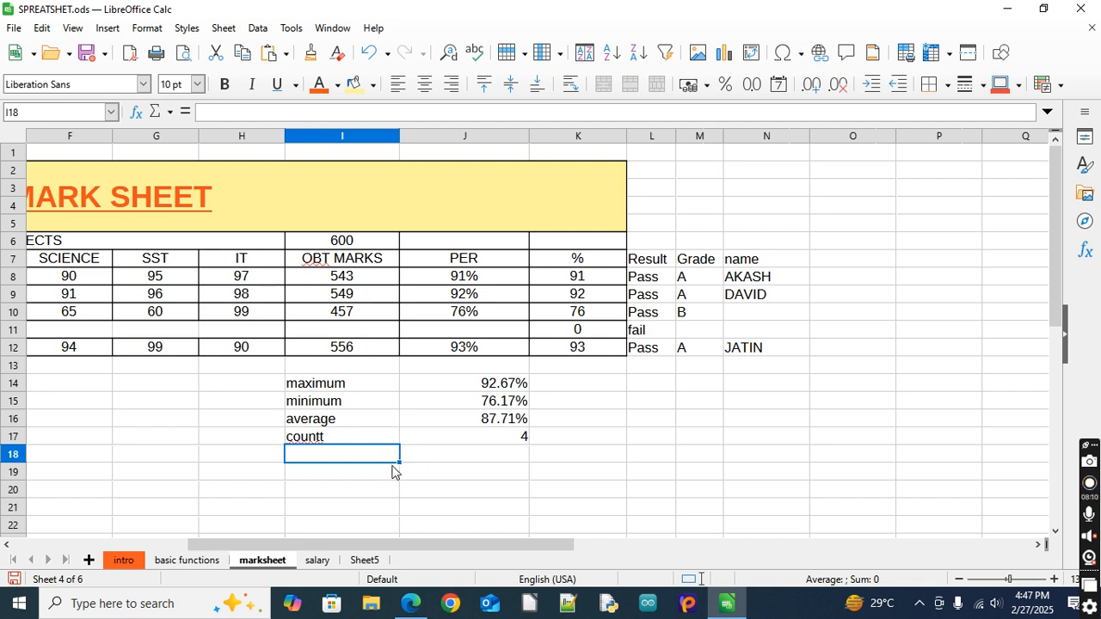
{"action": "left_click", "coordinate": [356, 474]}
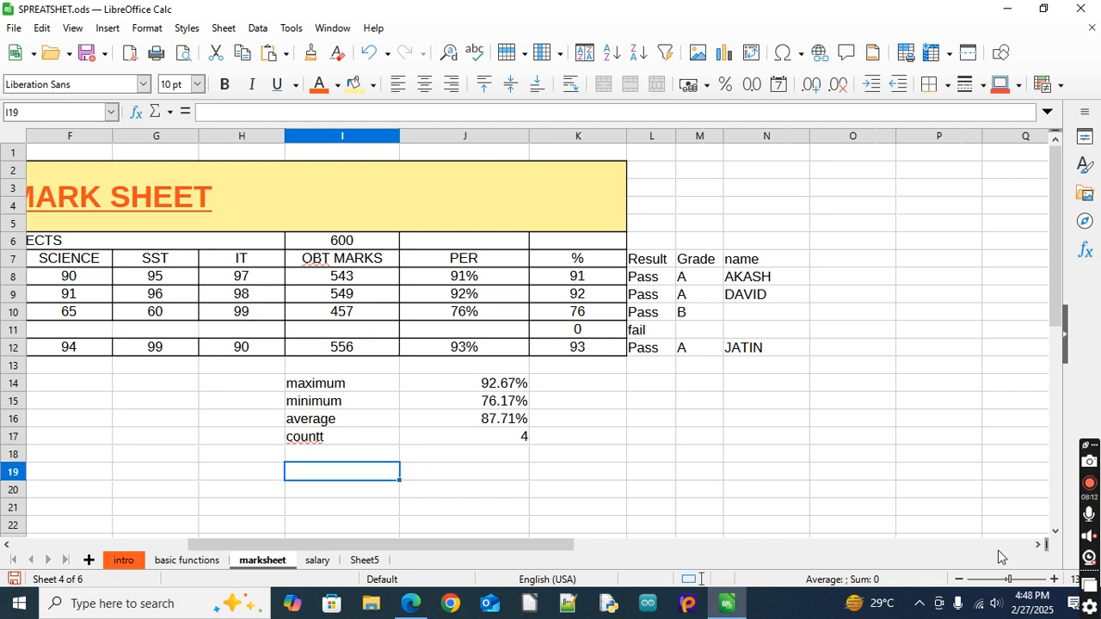
{"action": "left_click", "coordinate": [1037, 546]}
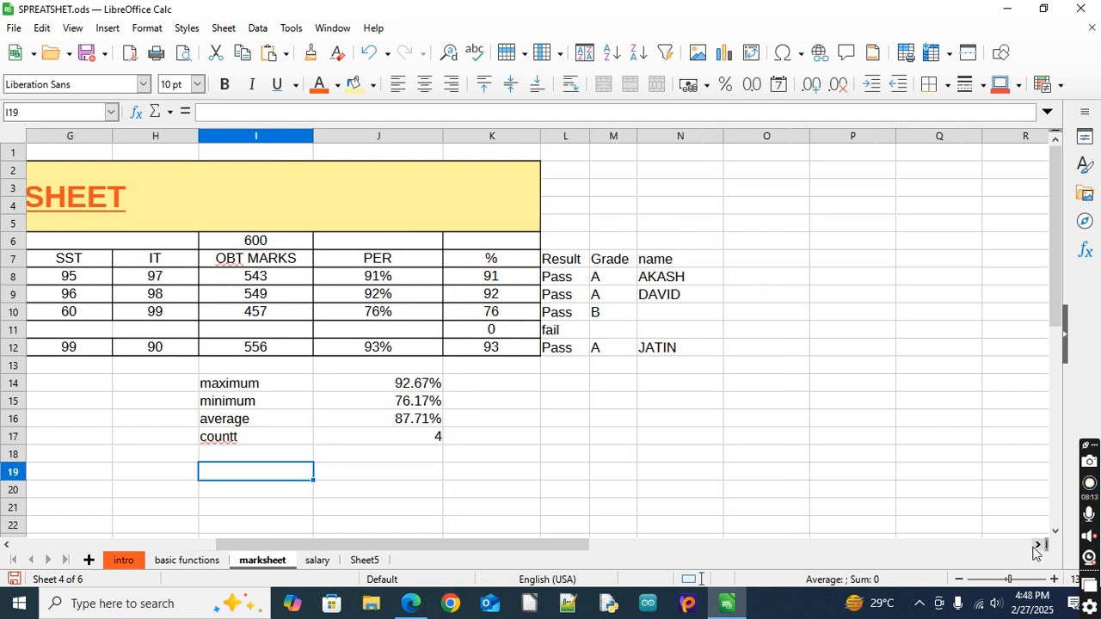
{"action": "left_click", "coordinate": [745, 260]}
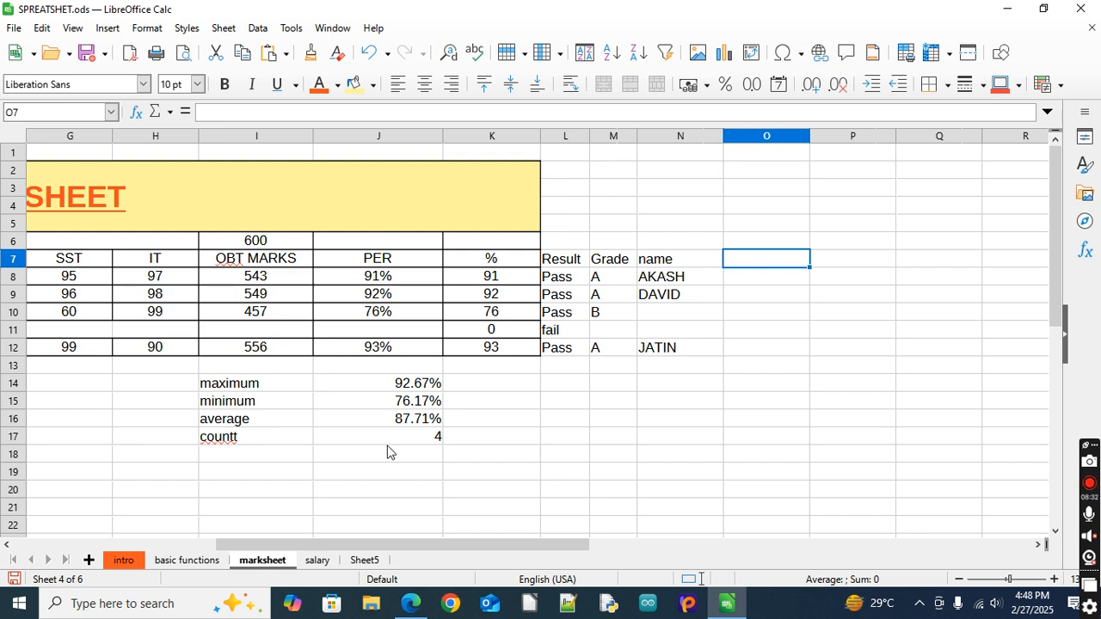
{"action": "left_click_drag", "start_coordinate": [366, 551], "coordinate": [331, 560]}
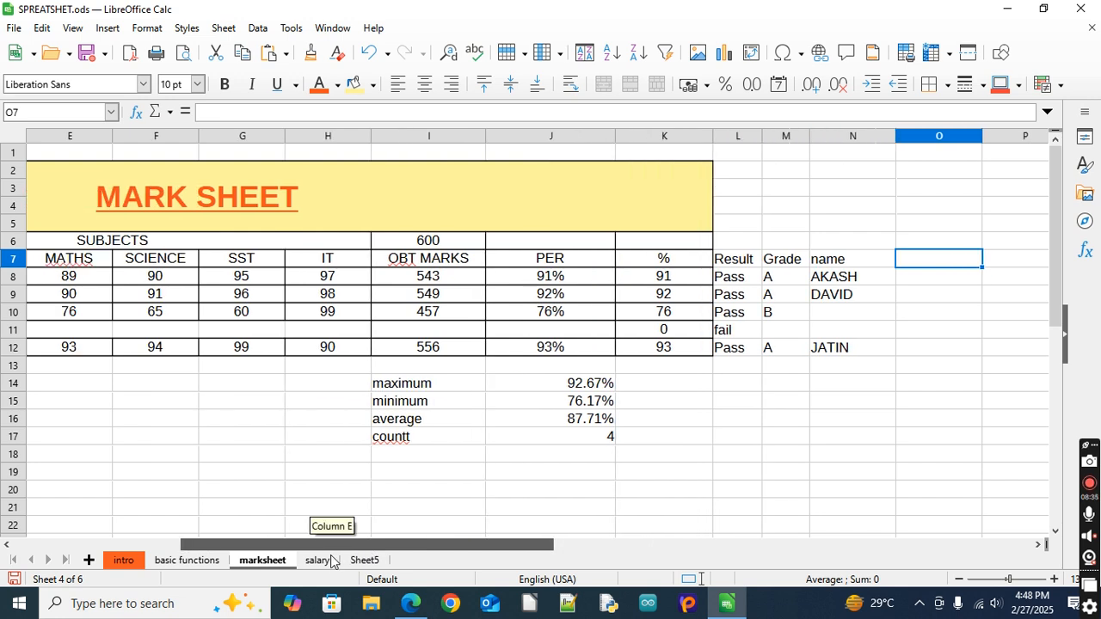
{"action": "left_click", "coordinate": [398, 474]}
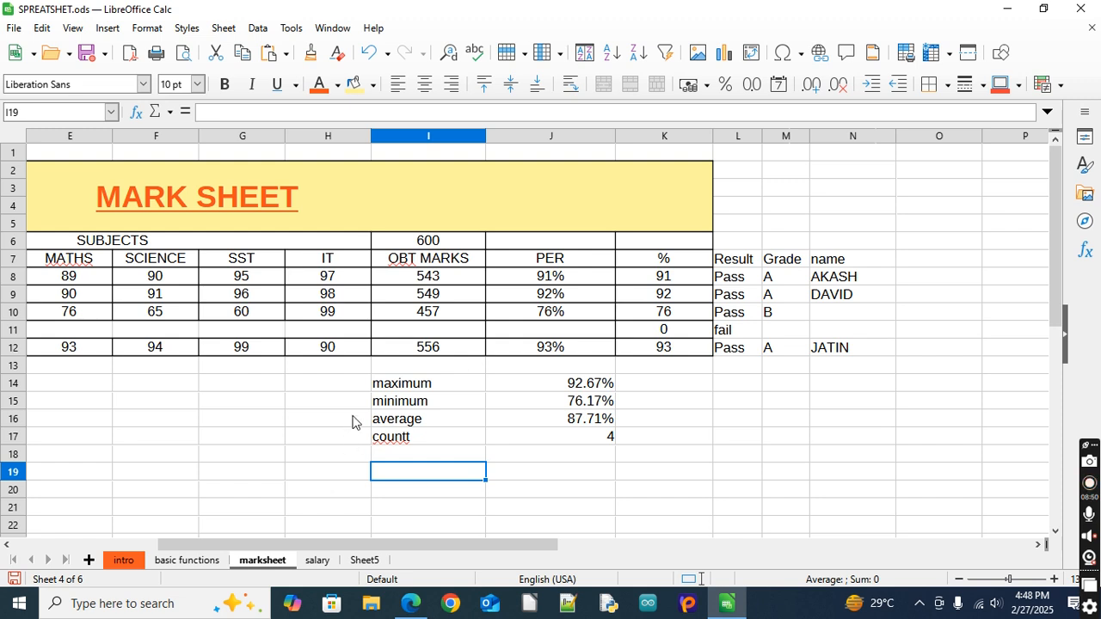
{"action": "left_click", "coordinate": [411, 370]}
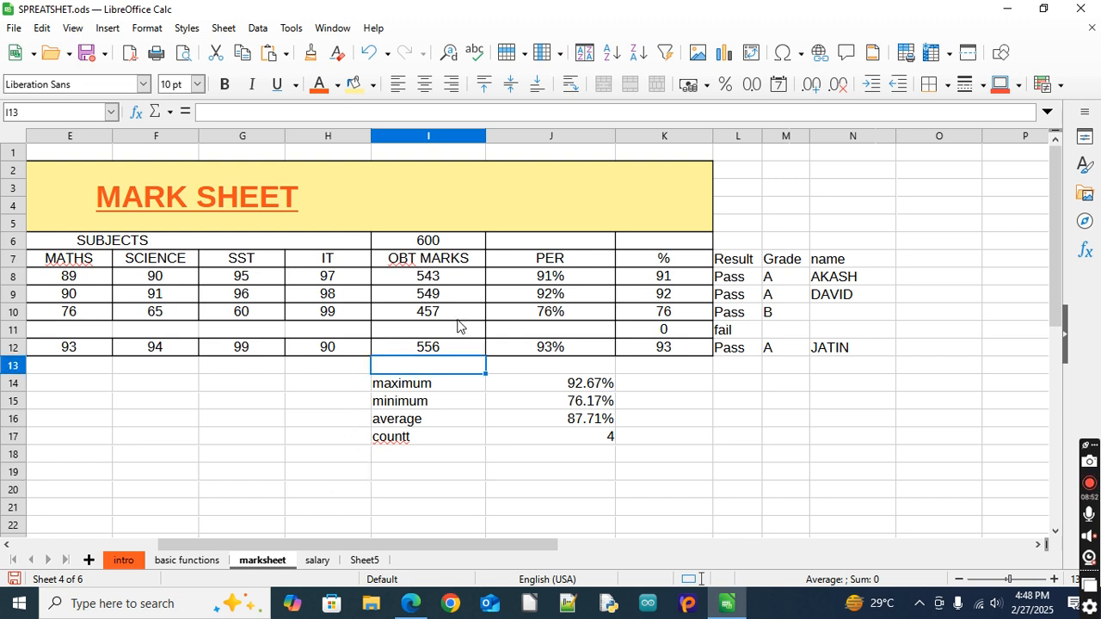
{"action": "left_click", "coordinate": [436, 476]}
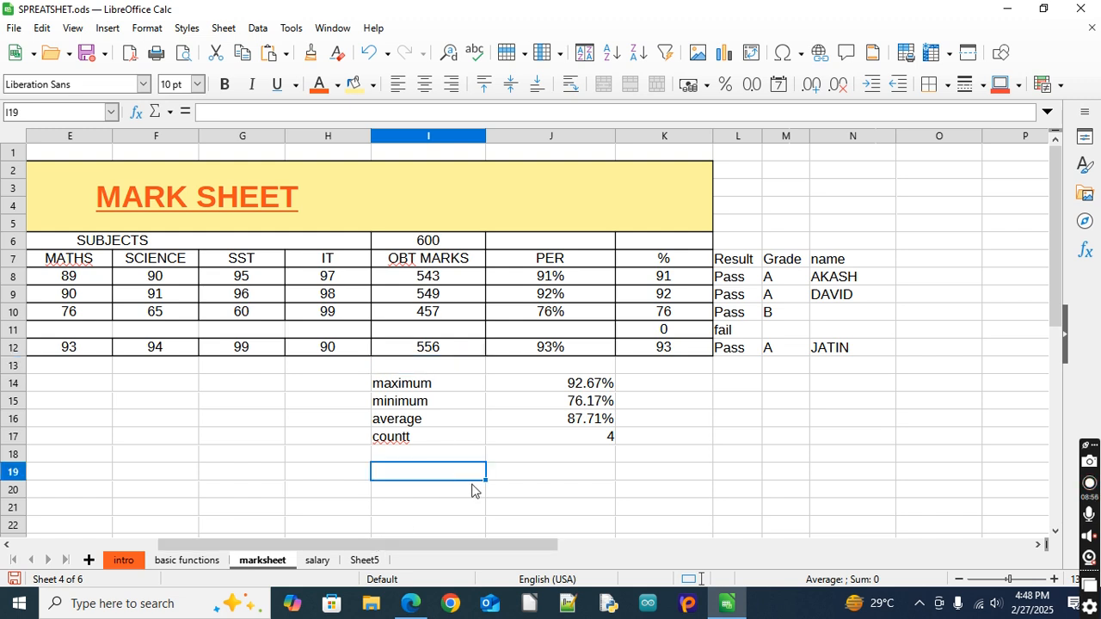
{"action": "left_click", "coordinate": [552, 477]}
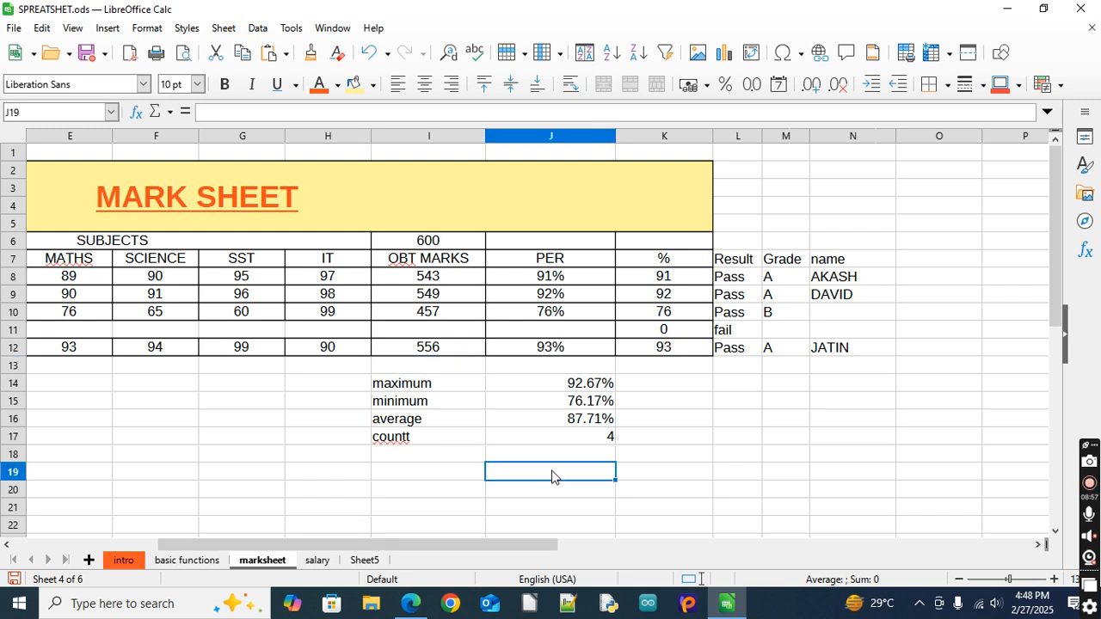
{"action": "left_click", "coordinate": [454, 479]}
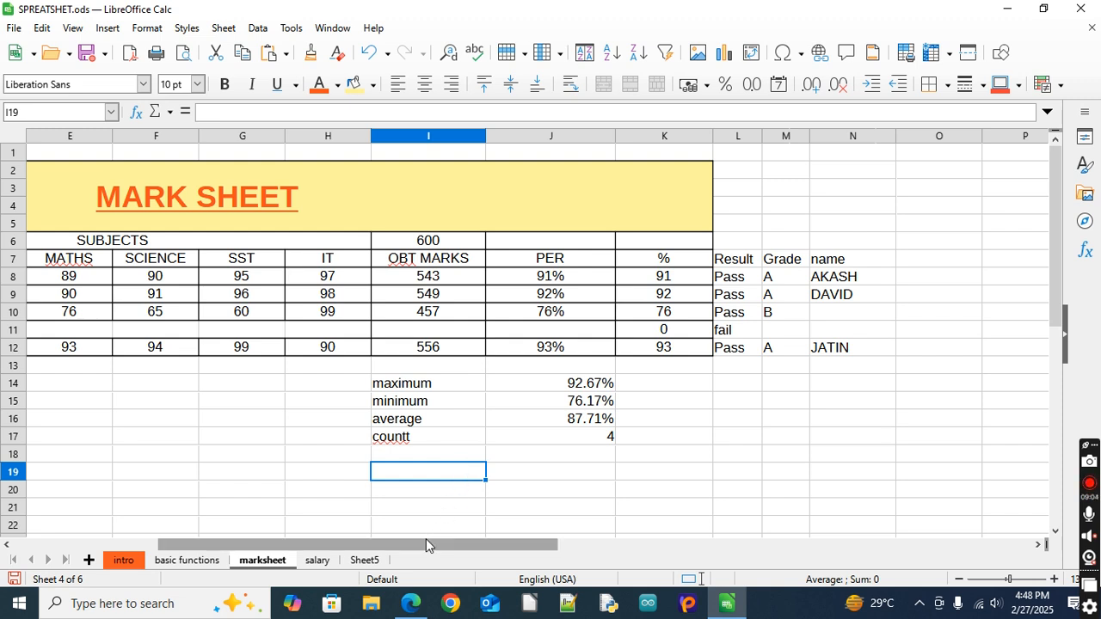
{"action": "left_click_drag", "start_coordinate": [426, 545], "coordinate": [530, 553]}
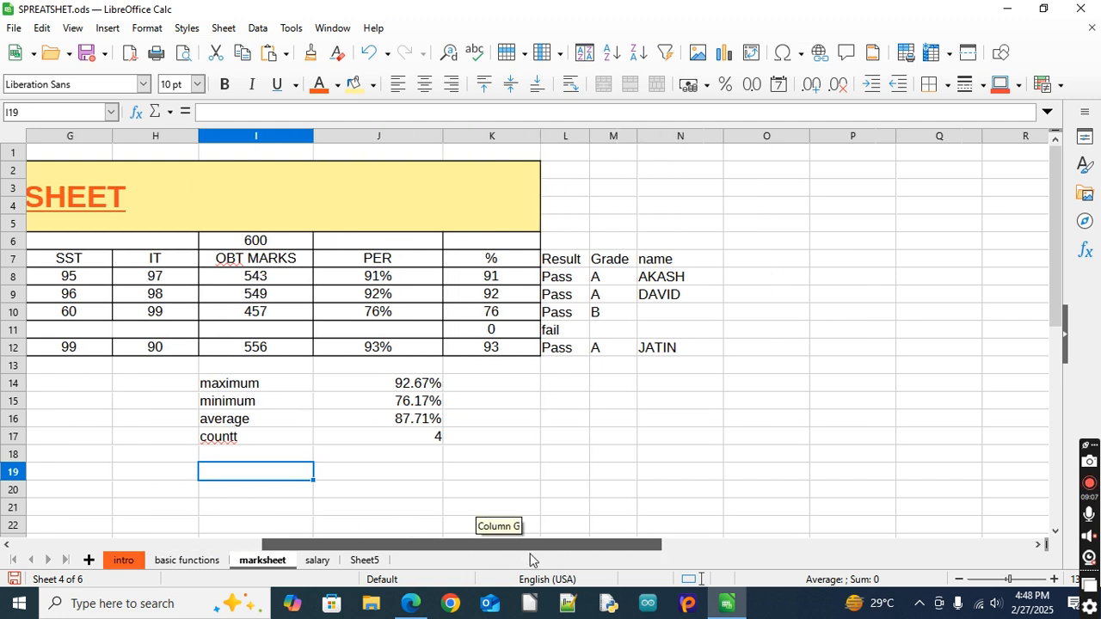
Add the column header "sumif" in cell O7, beside the name column
{"action": "left_click", "coordinate": [756, 262]}
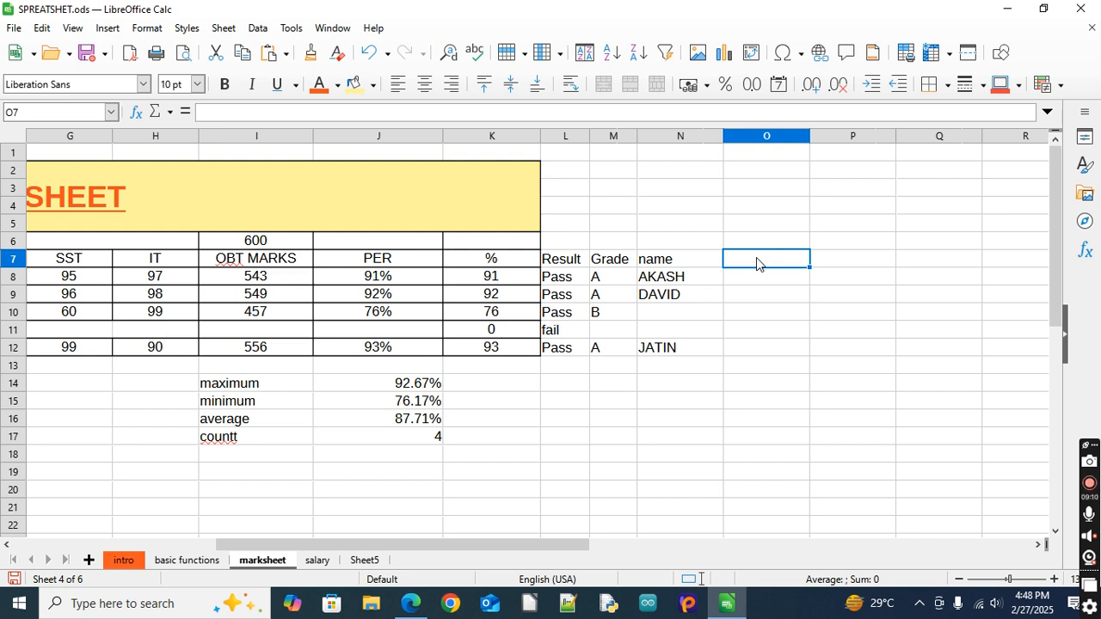
{"action": "key", "text": "Down"}
{"action": "key", "text": "Up"}
{"action": "type", "text": "sumi"}
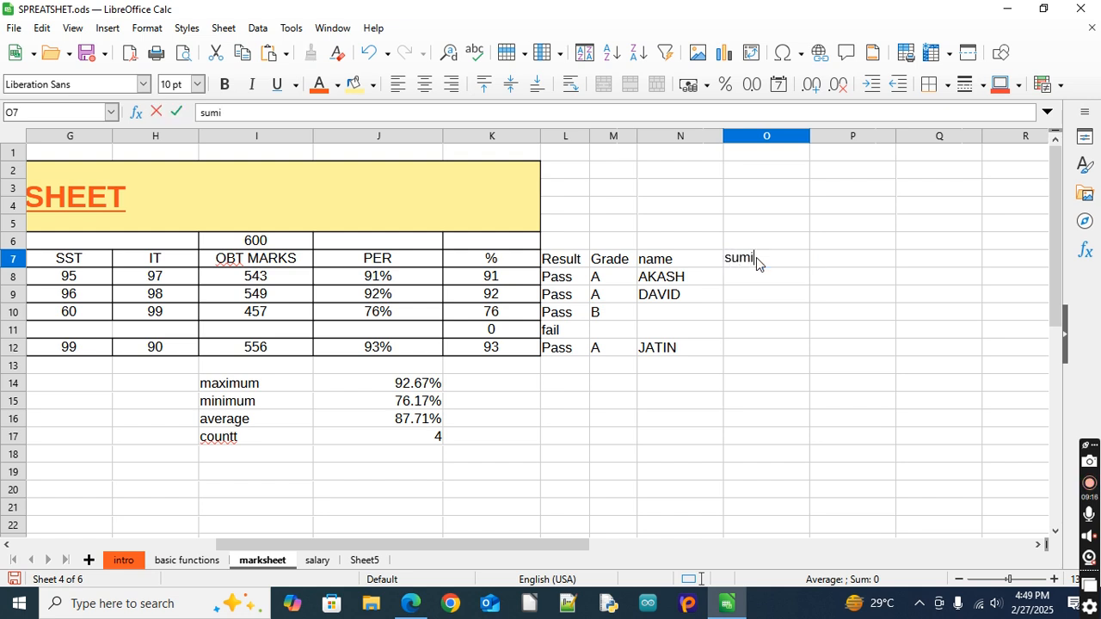
{"action": "type", "text": "f"}
{"action": "key", "text": "Return"}
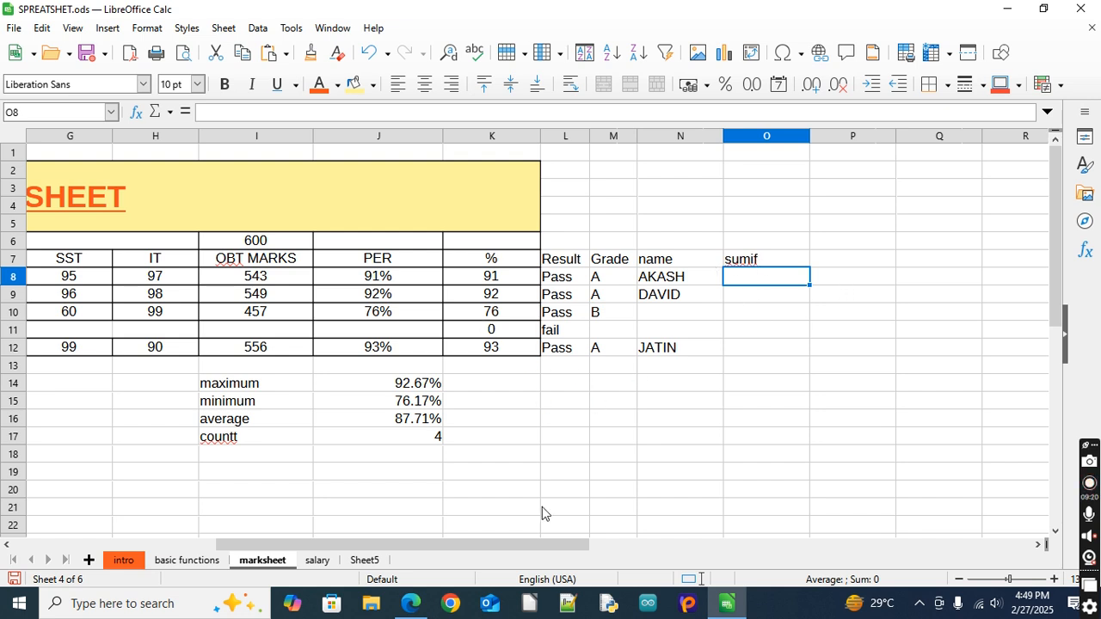
Start a SUMIF formula in O8 with the first student's subject marks C8:H8 as the range to evaluate
{"action": "left_click_drag", "start_coordinate": [537, 538], "coordinate": [448, 540]}
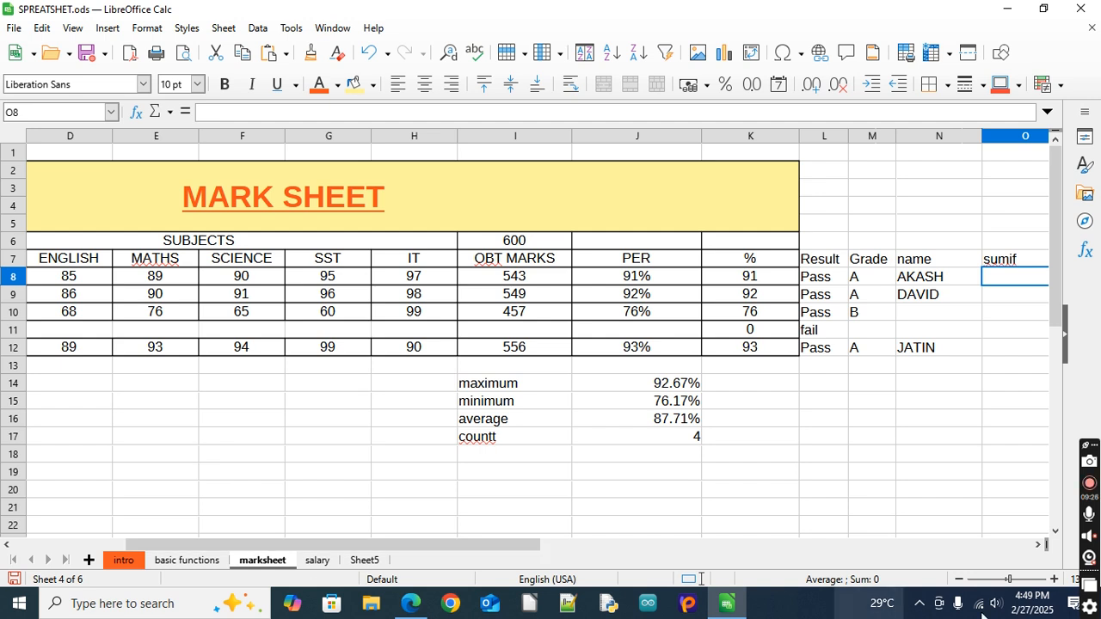
{"action": "left_click", "coordinate": [960, 579]}
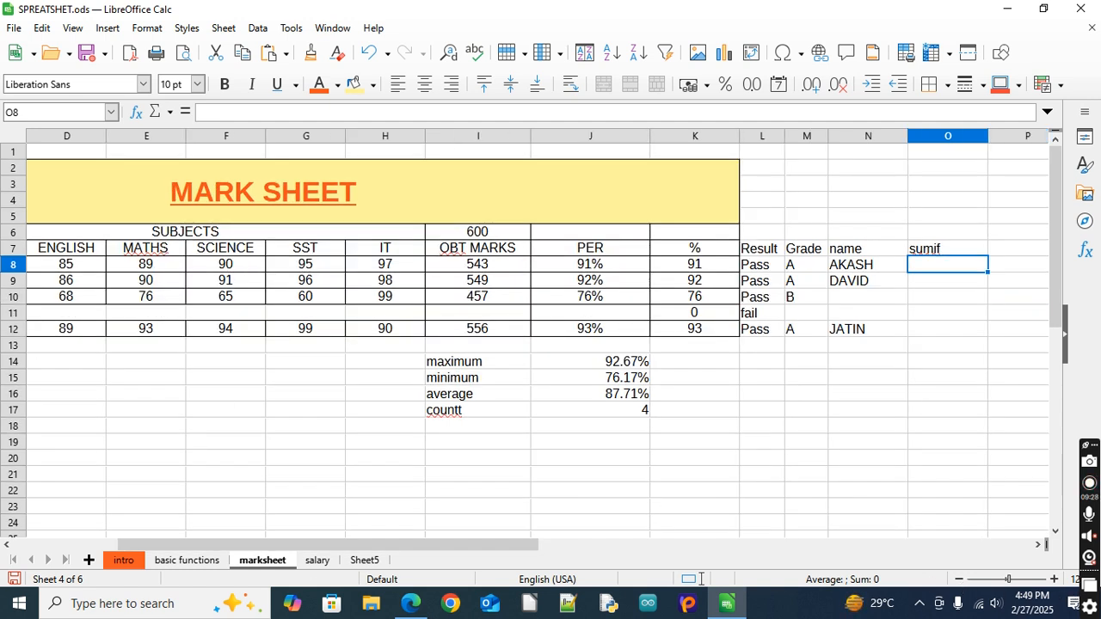
{"action": "left_click", "coordinate": [8, 544]}
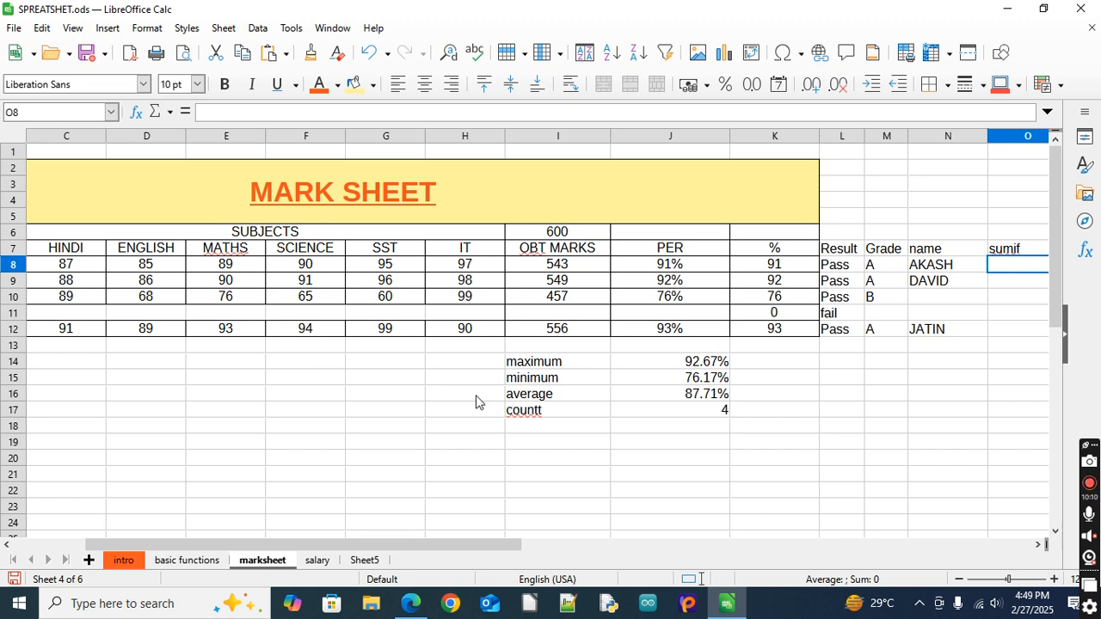
{"action": "left_click", "coordinate": [1040, 547]}
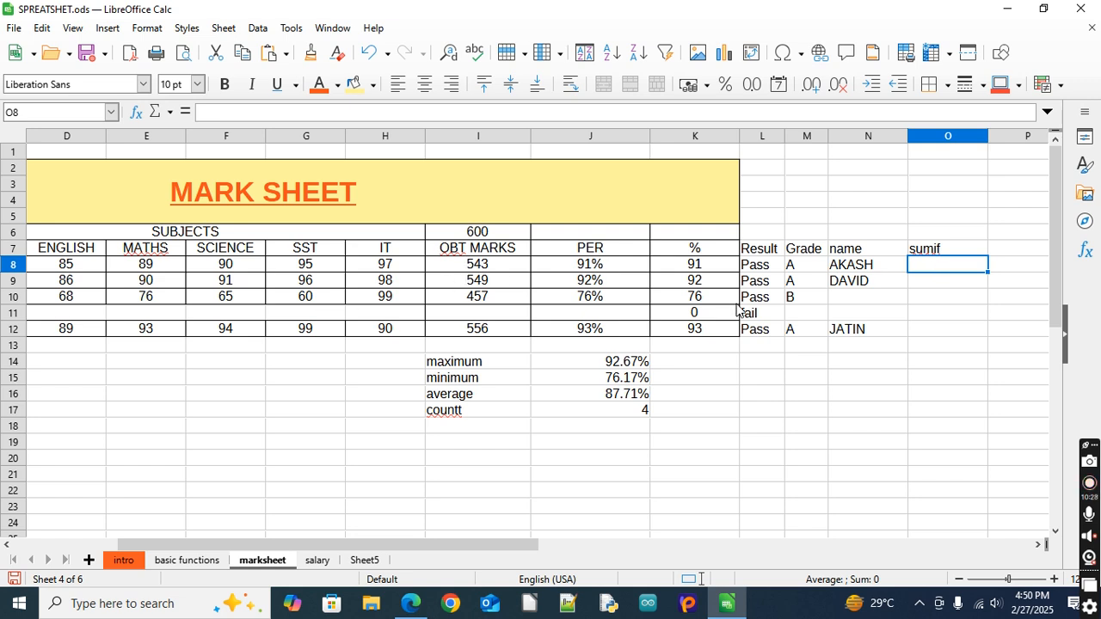
{"action": "type", "text": "=s"}
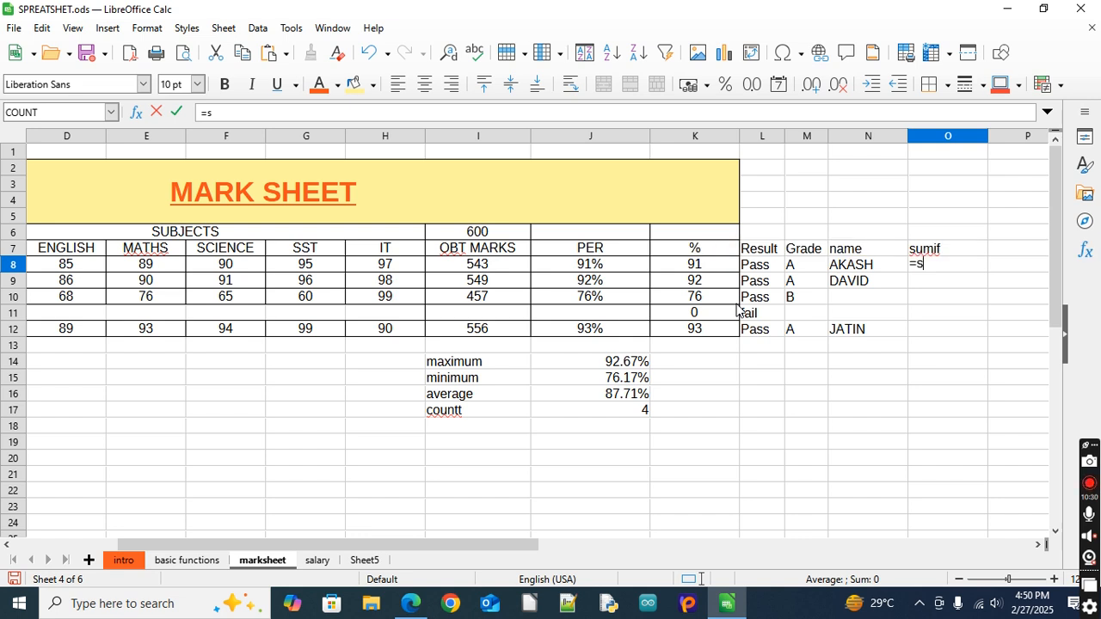
{"action": "type", "text": "umif"}
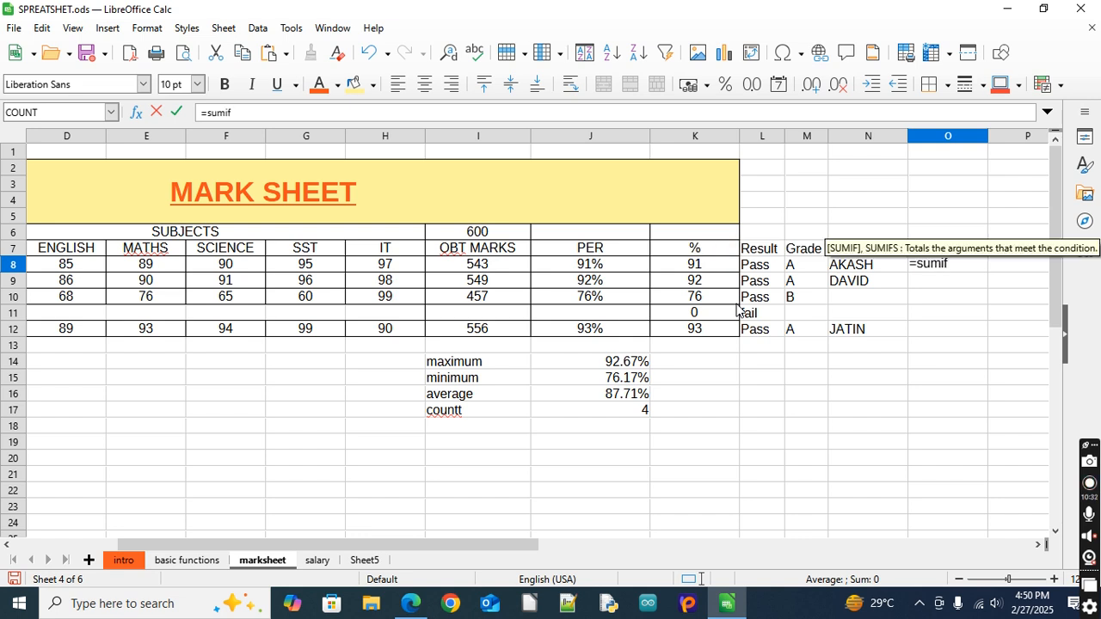
{"action": "type", "text": "("}
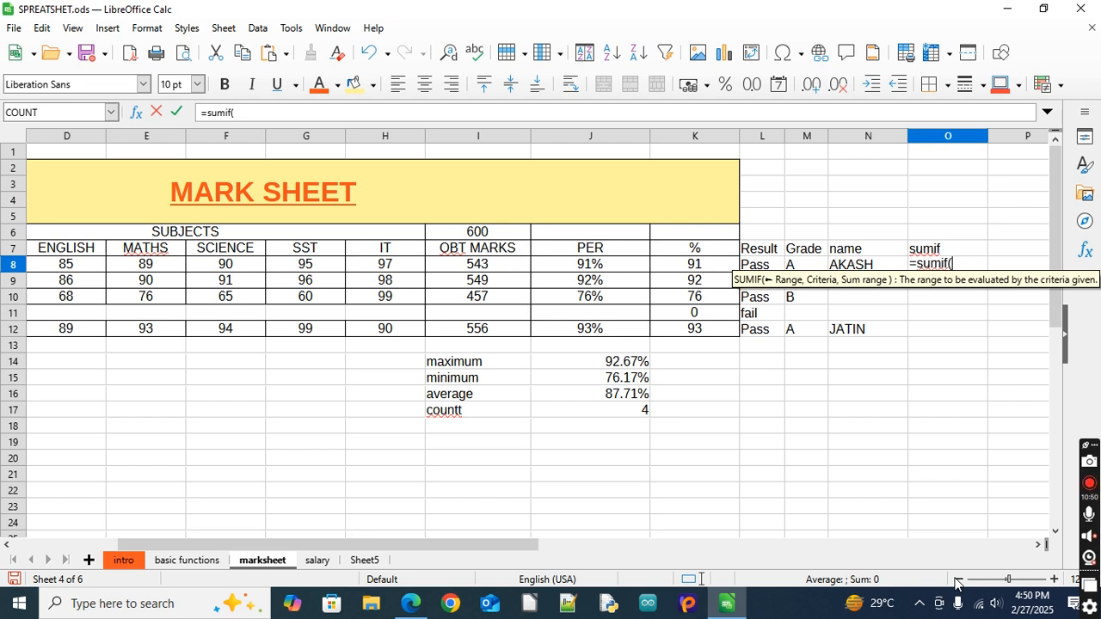
{"action": "left_click", "coordinate": [958, 580]}
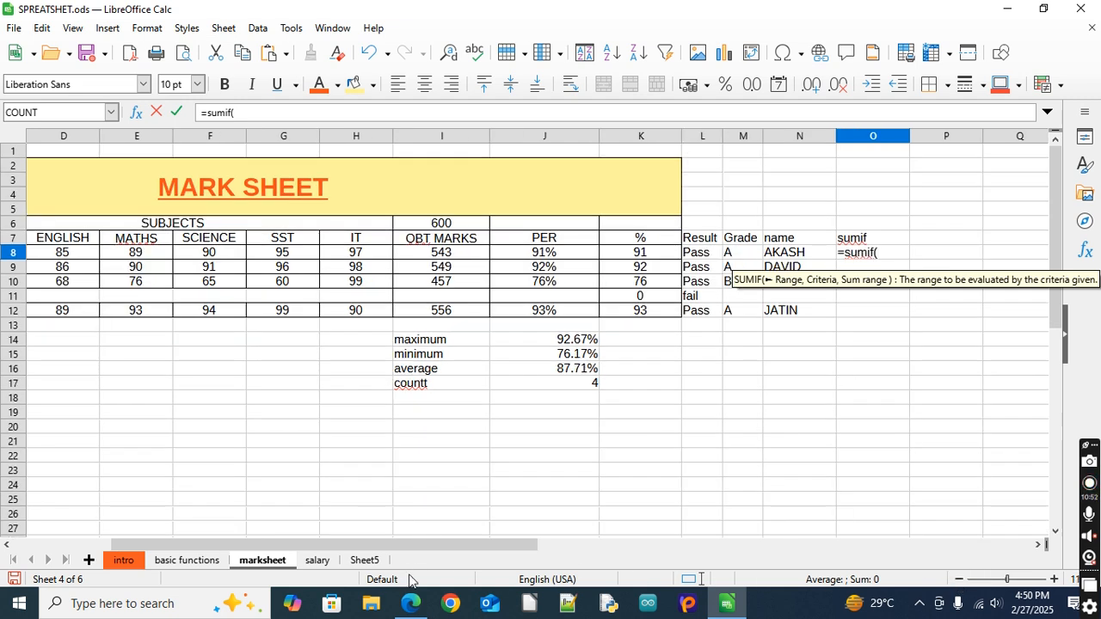
{"action": "left_click", "coordinate": [8, 547]}
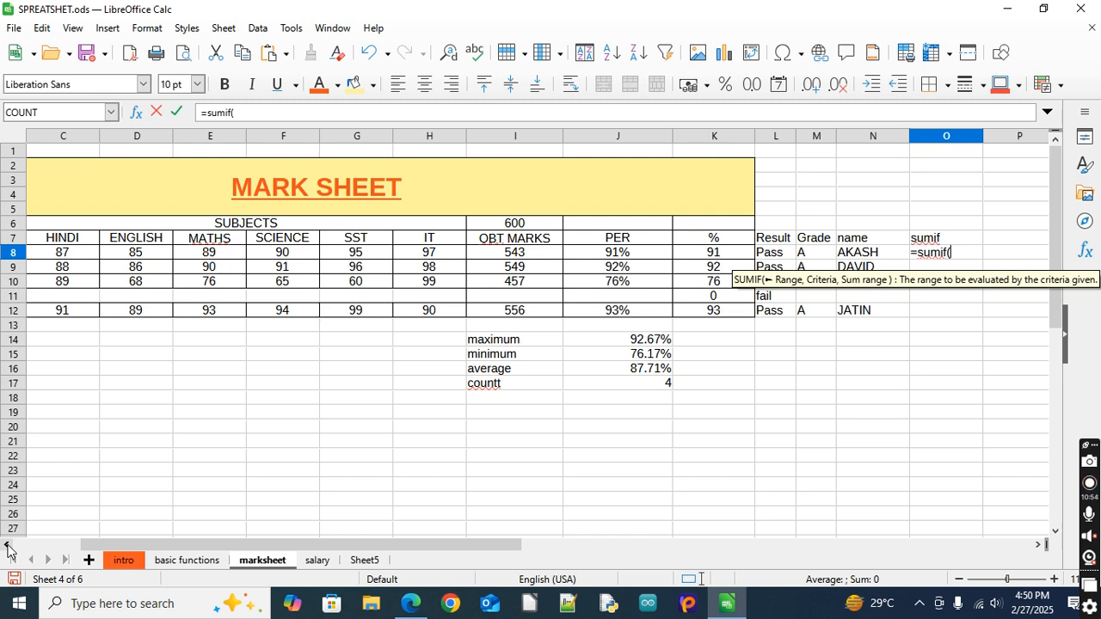
{"action": "left_click", "coordinate": [9, 547]}
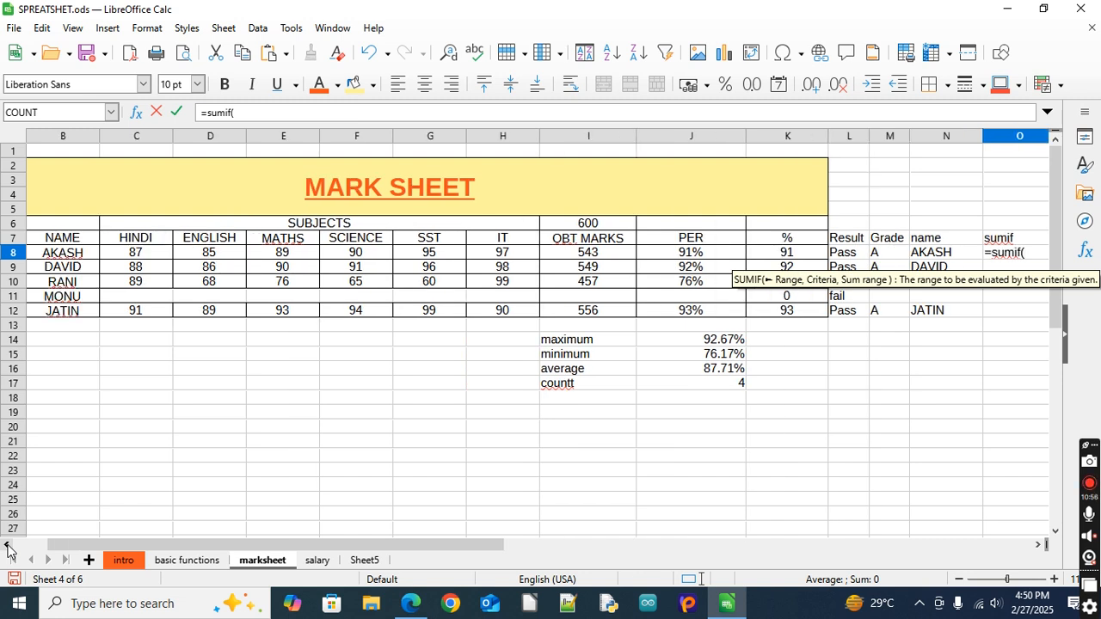
{"action": "left_click", "coordinate": [1039, 544]}
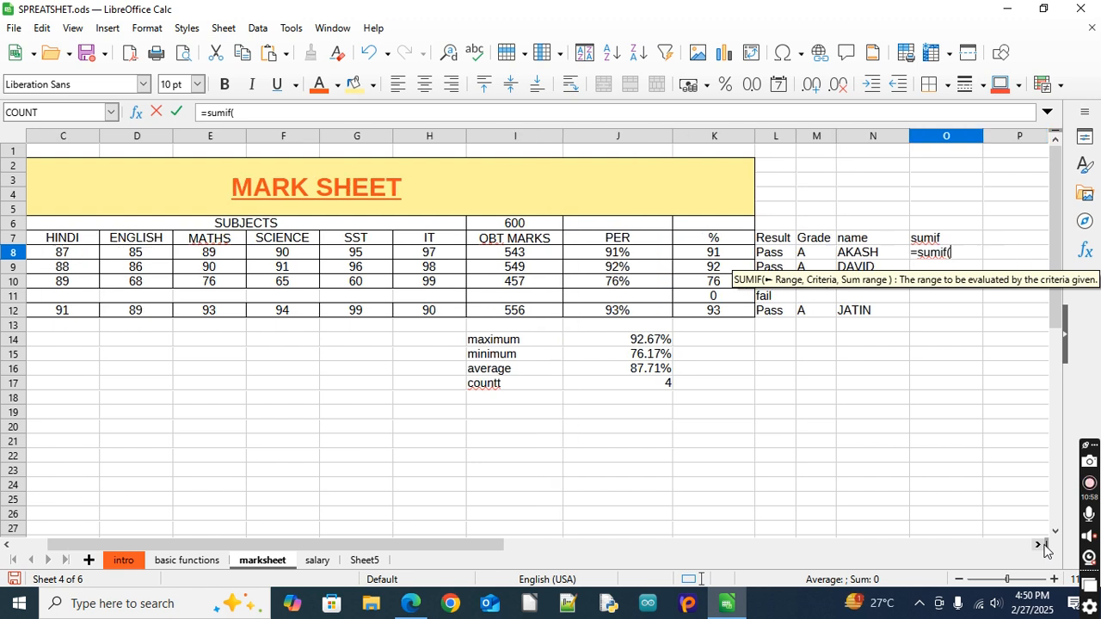
{"action": "left_click_drag", "start_coordinate": [86, 254], "coordinate": [397, 263]}
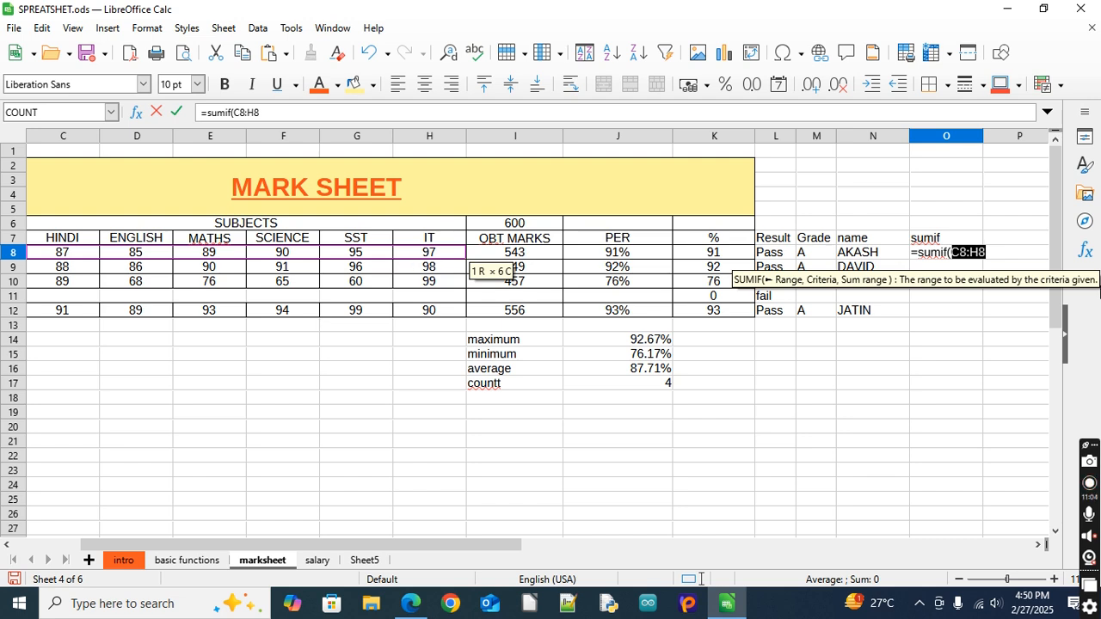
Complete the SUMIF formula in O8 with the criterion ">90" and C8:H8 as the sum range
{"action": "type", "text": ","}
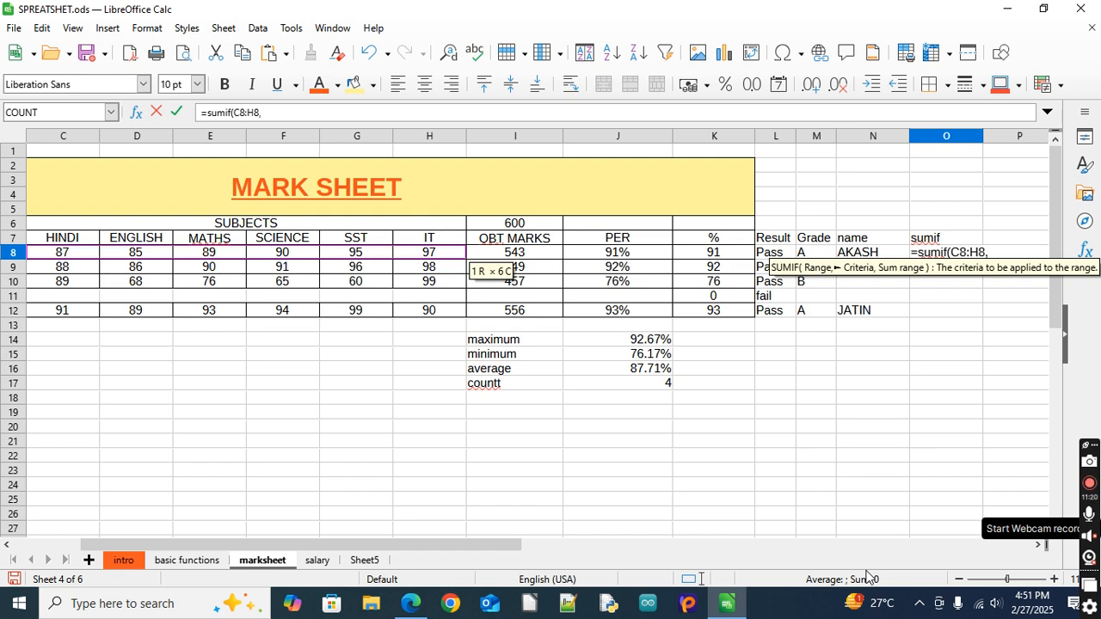
{"action": "type", "text": "\""}
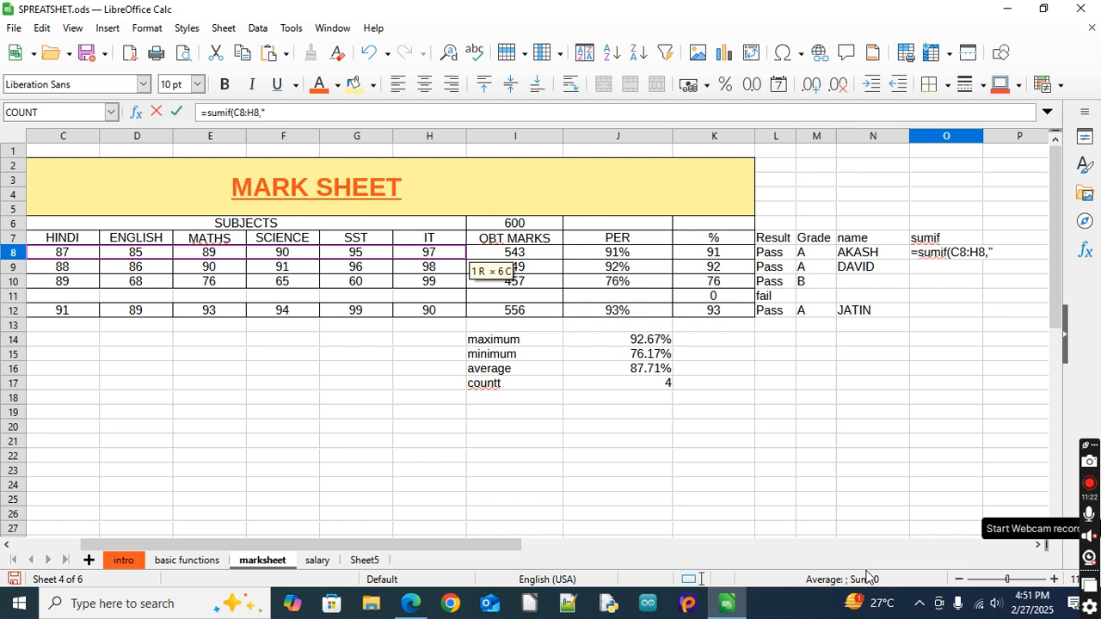
{"action": "type", "text": ">90\""}
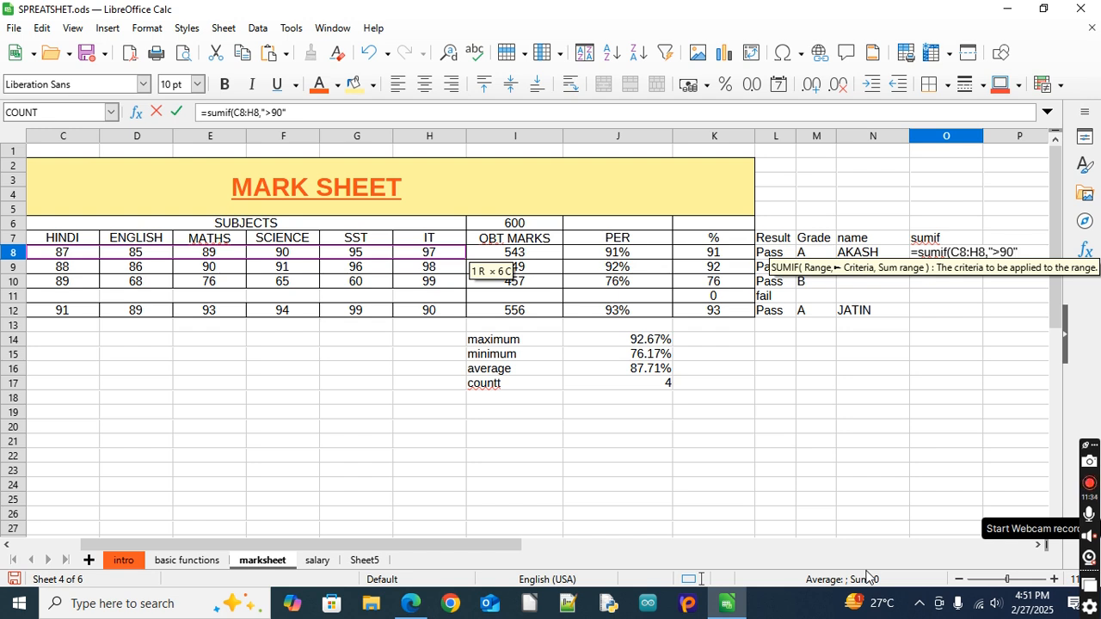
{"action": "mouse_move", "coordinate": [854, 602]}
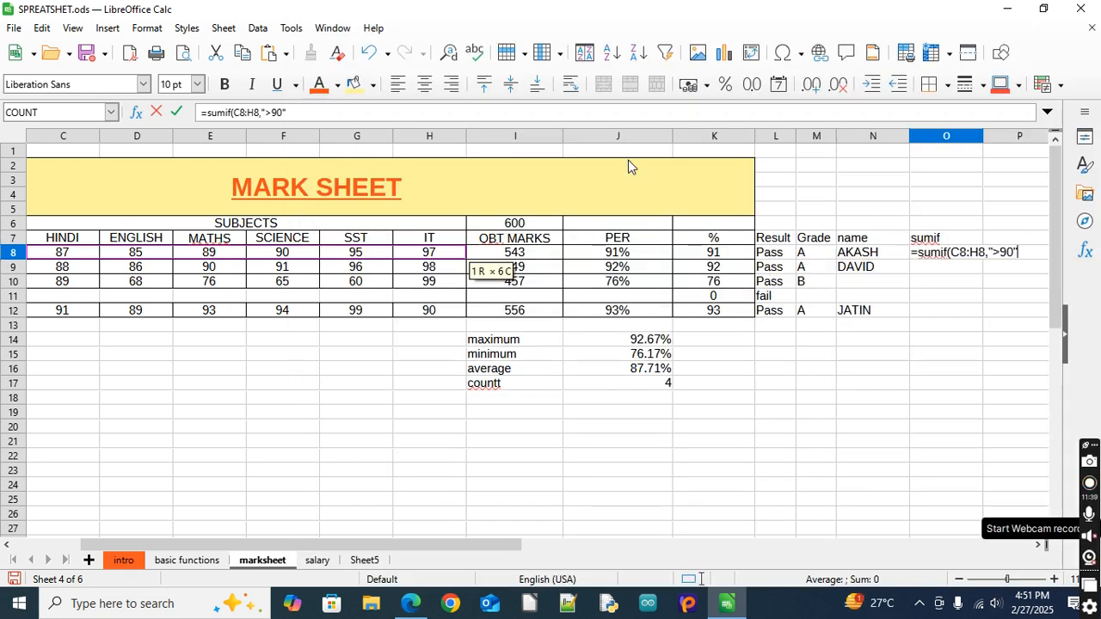
{"action": "left_click", "coordinate": [309, 113]}
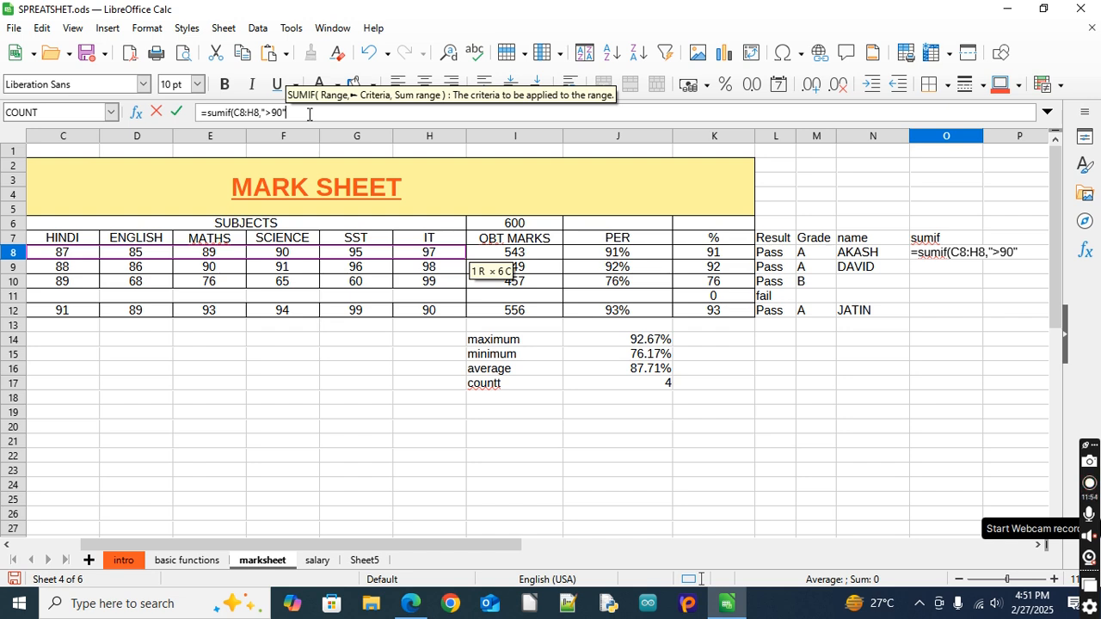
{"action": "type", "text": ","}
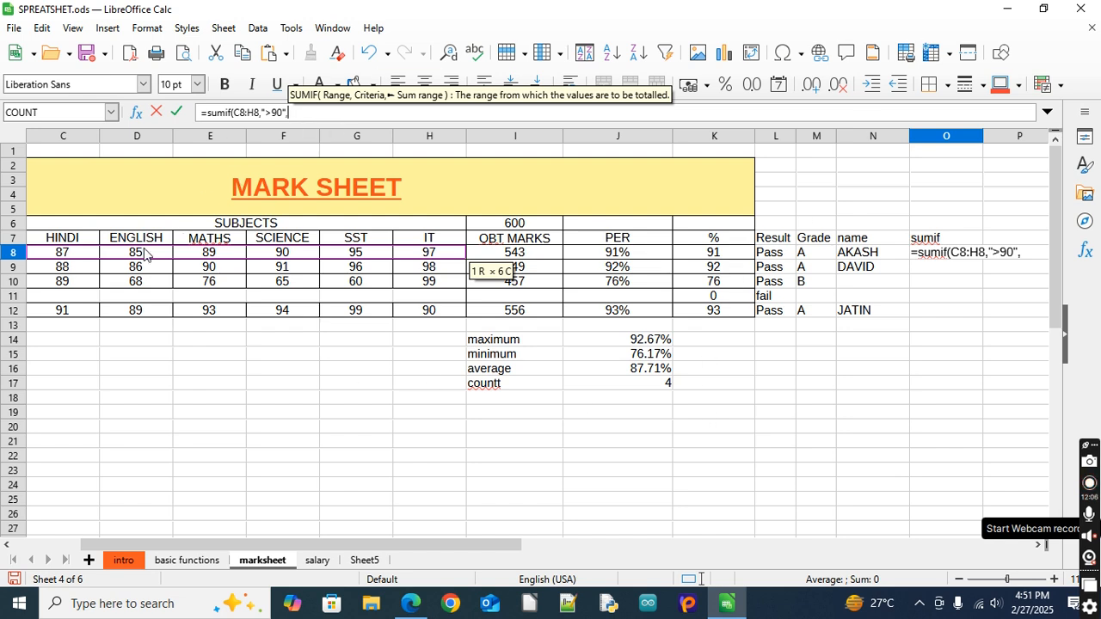
{"action": "left_click_drag", "start_coordinate": [48, 256], "coordinate": [434, 256]}
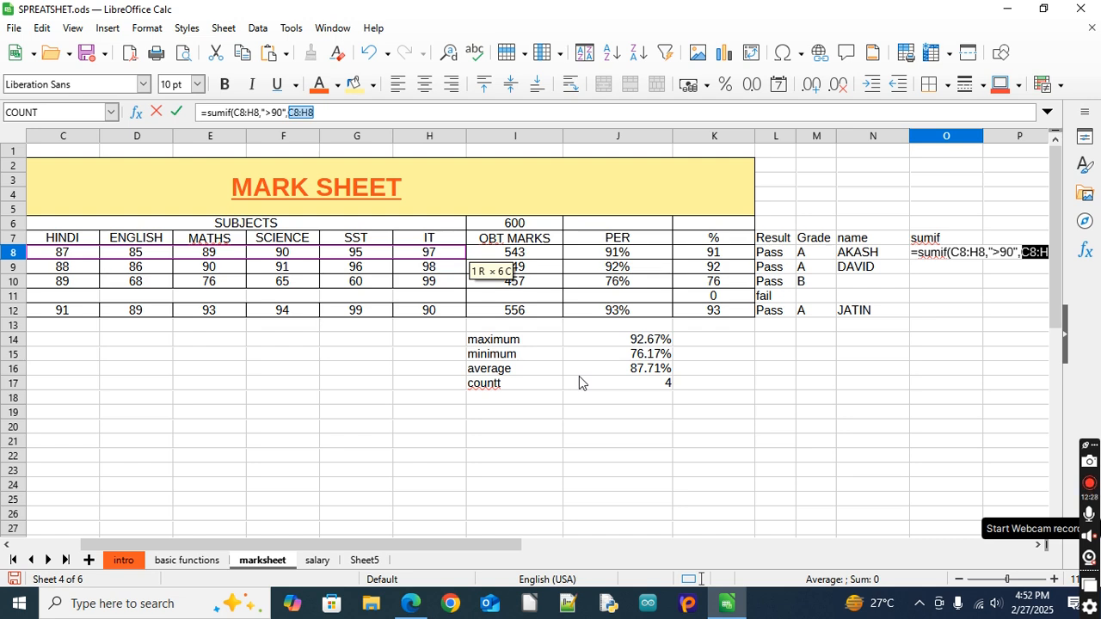
{"action": "type", "text": ")"}
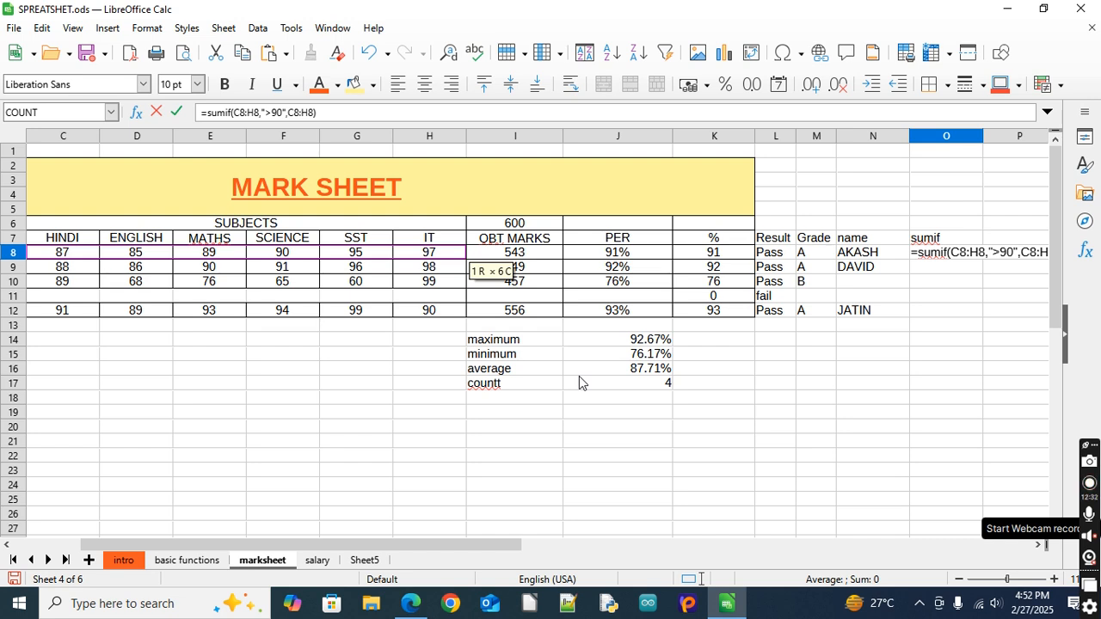
{"action": "key", "text": "Return"}
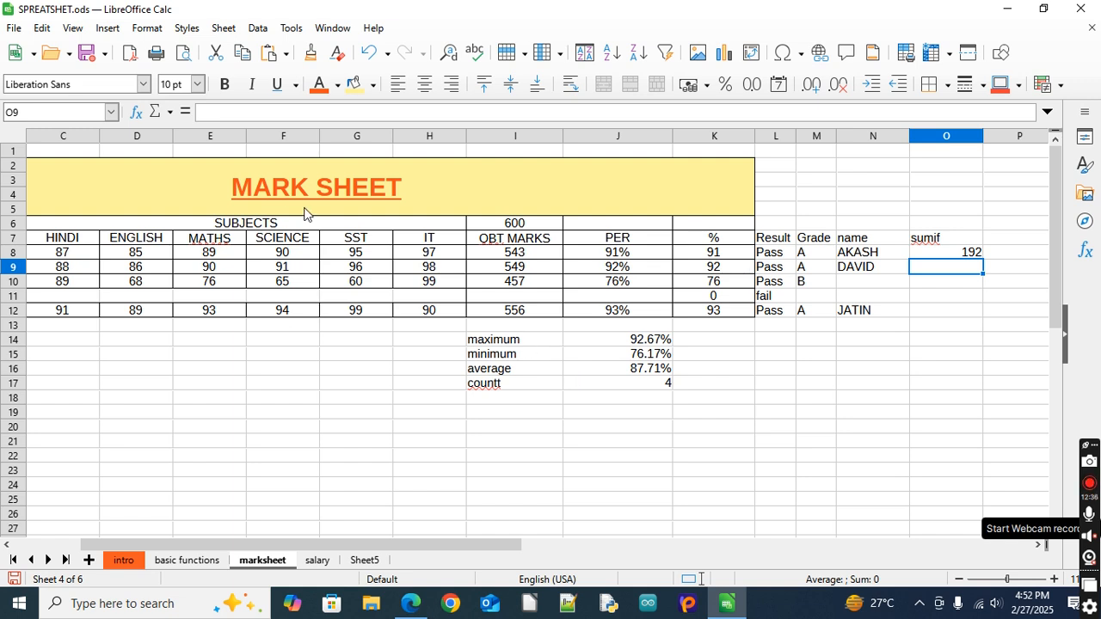
Fill the SUMIF formula from O8 down through O12 for the remaining students
{"action": "left_click", "coordinate": [491, 255]}
{"action": "left_click", "coordinate": [922, 255]}
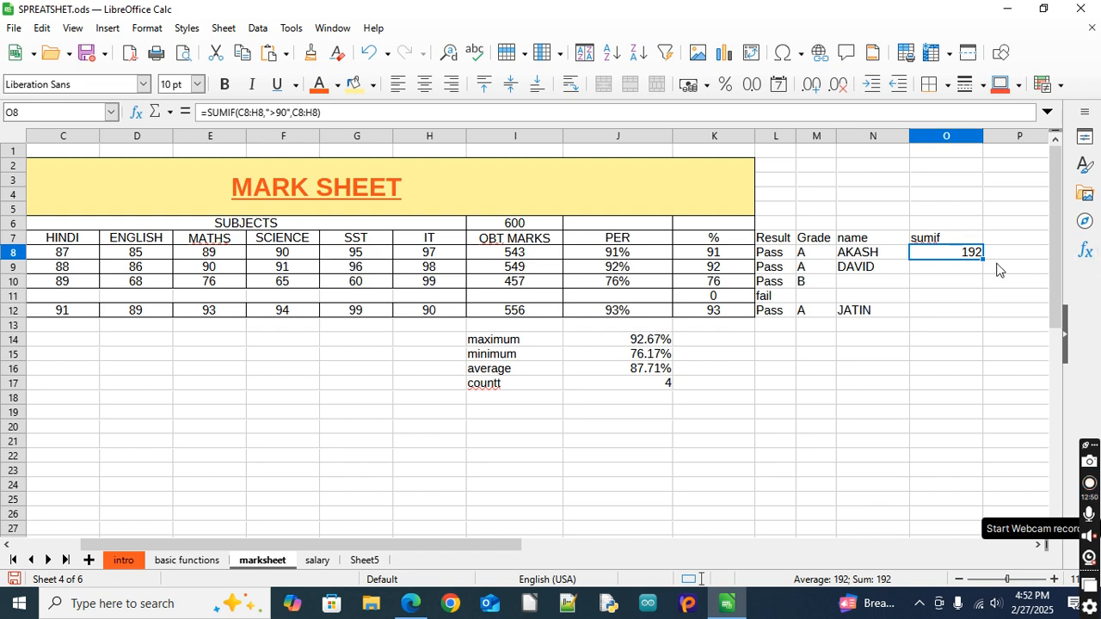
{"action": "left_click", "coordinate": [933, 269]}
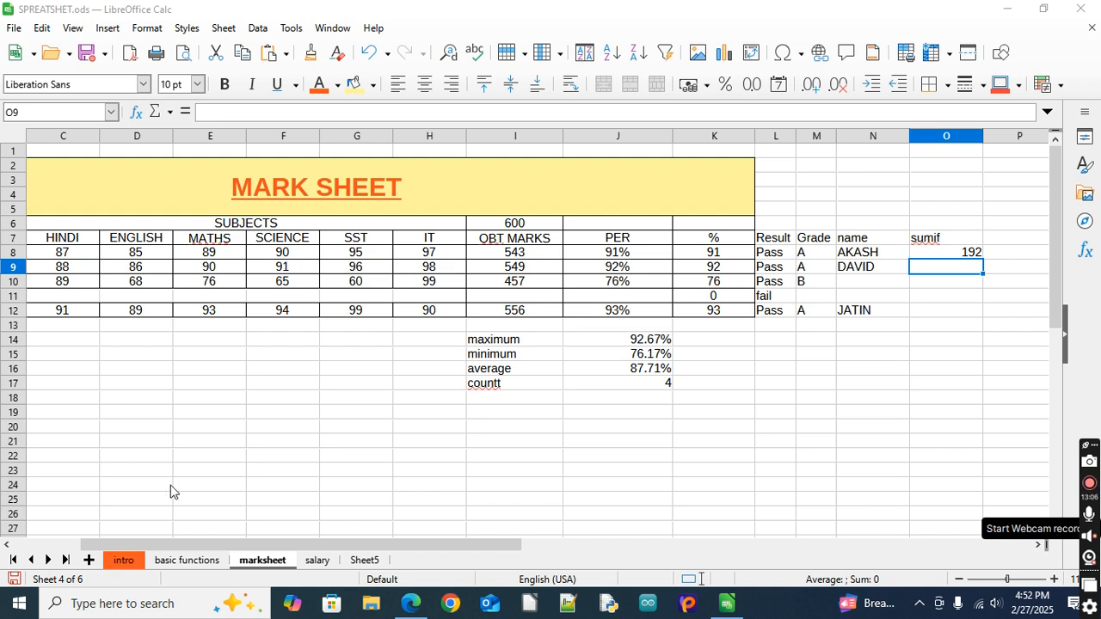
{"action": "left_click", "coordinate": [1035, 546]}
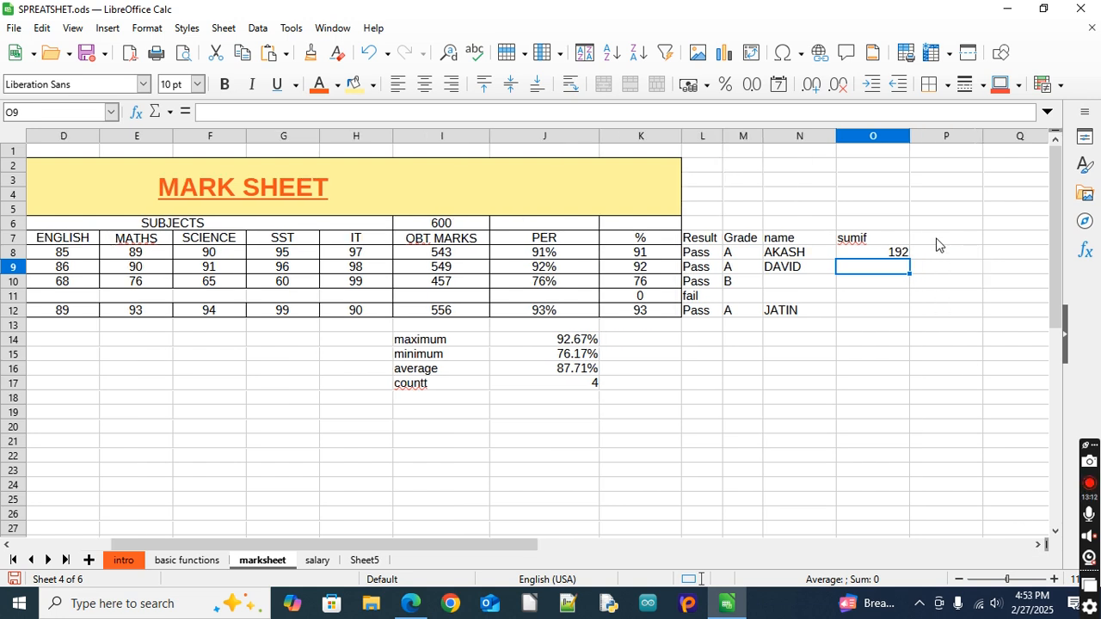
{"action": "left_click", "coordinate": [939, 241]}
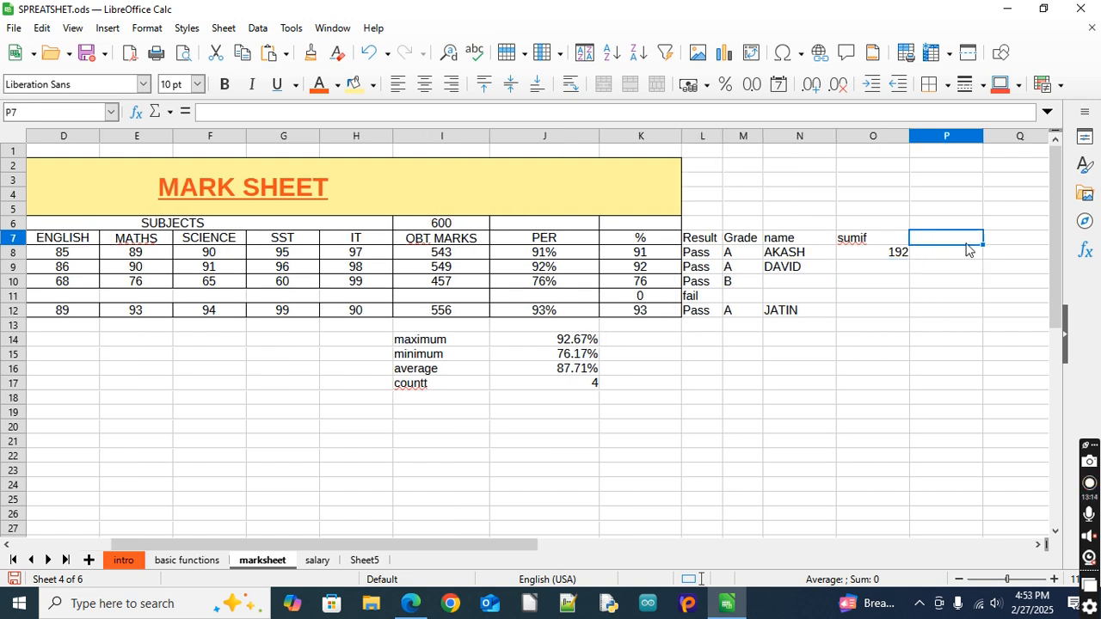
{"action": "left_click", "coordinate": [865, 255]}
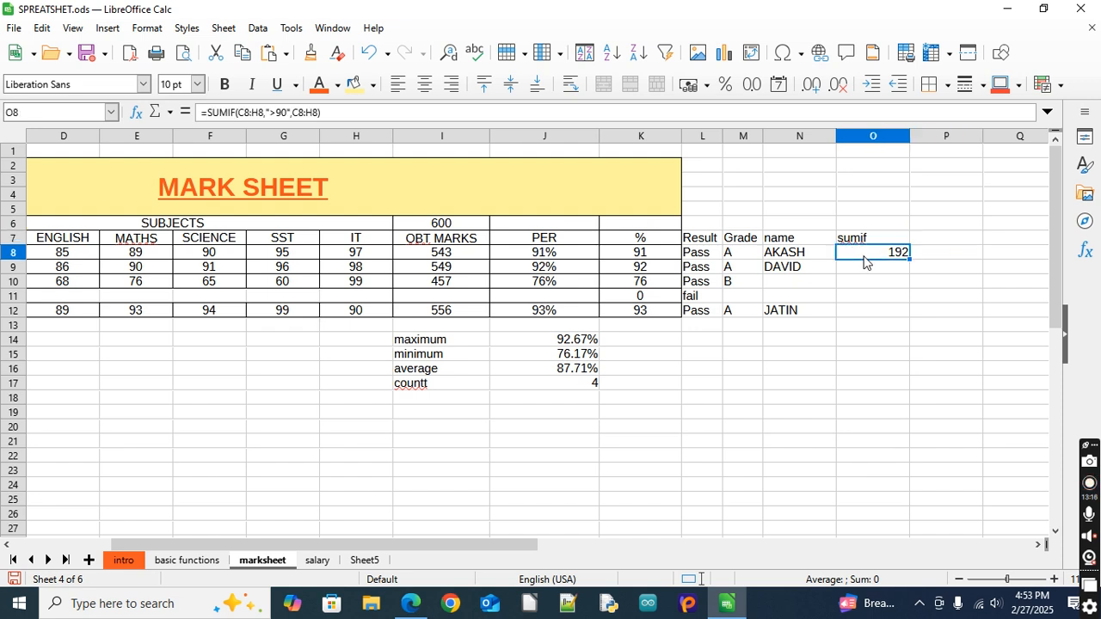
{"action": "left_click_drag", "start_coordinate": [910, 258], "coordinate": [910, 313]}
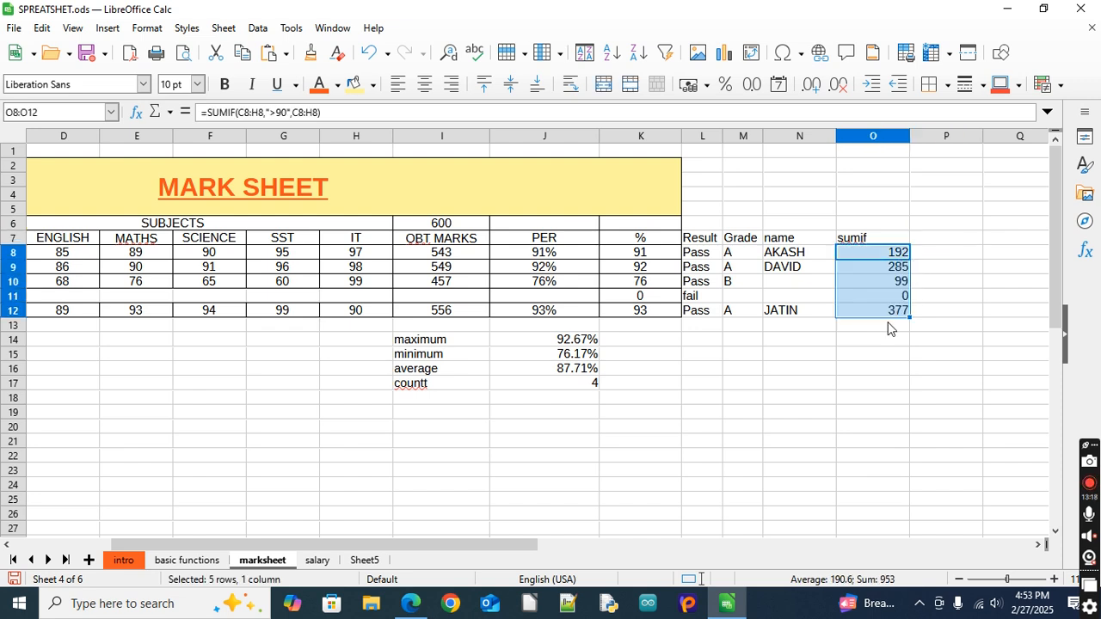
Check the copied SUMIF formulas in O9, O10 and O12 for their row references
{"action": "left_click", "coordinate": [858, 269]}
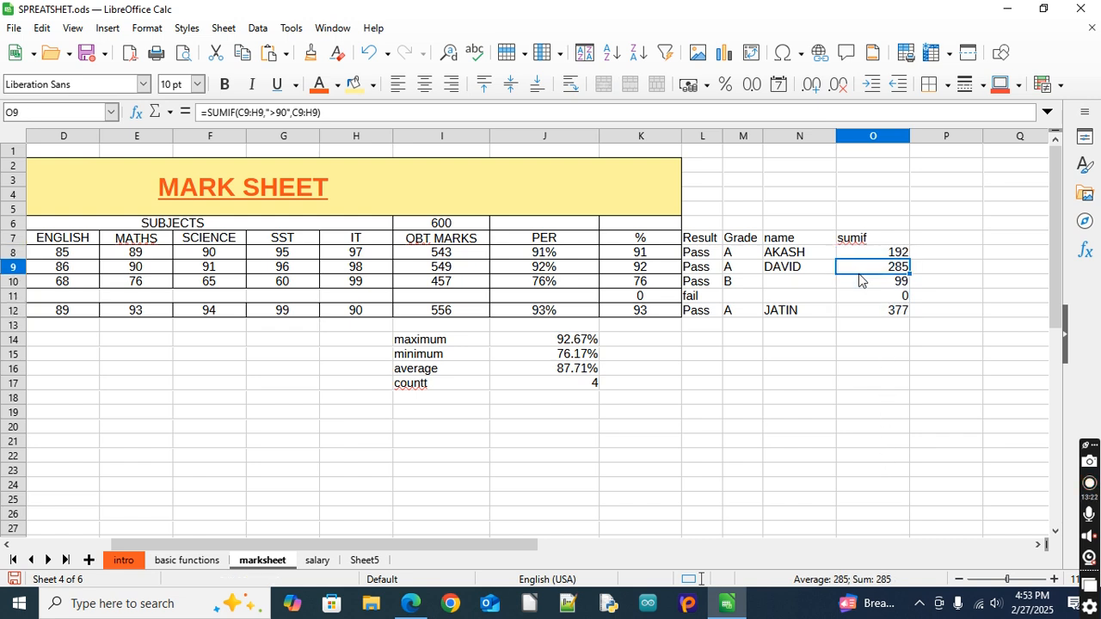
{"action": "double_click", "coordinate": [858, 272]}
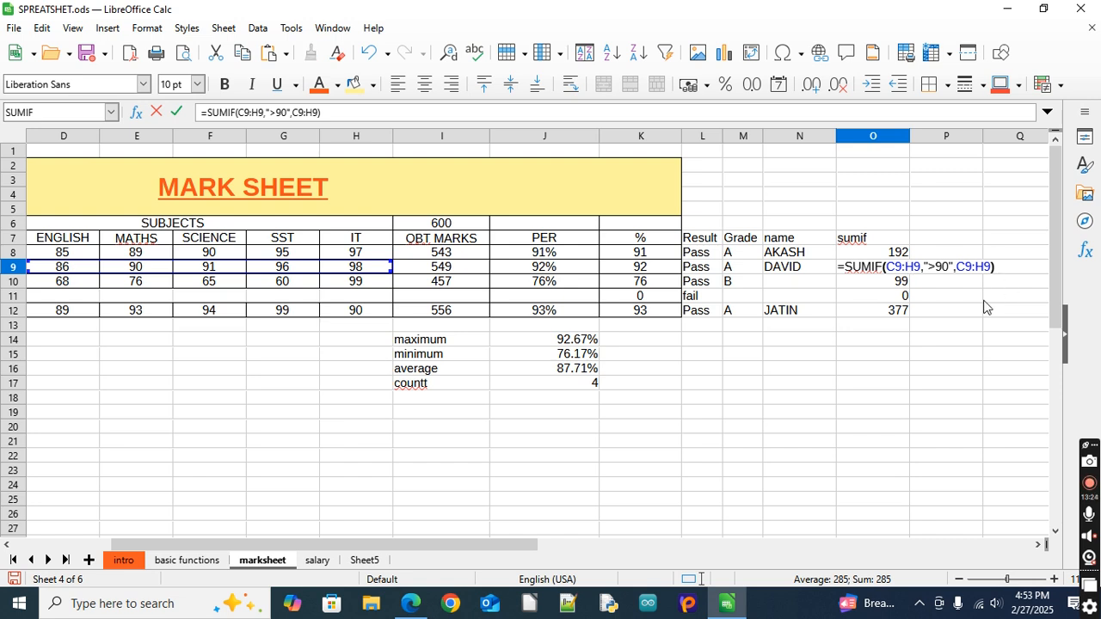
{"action": "key", "text": "Return"}
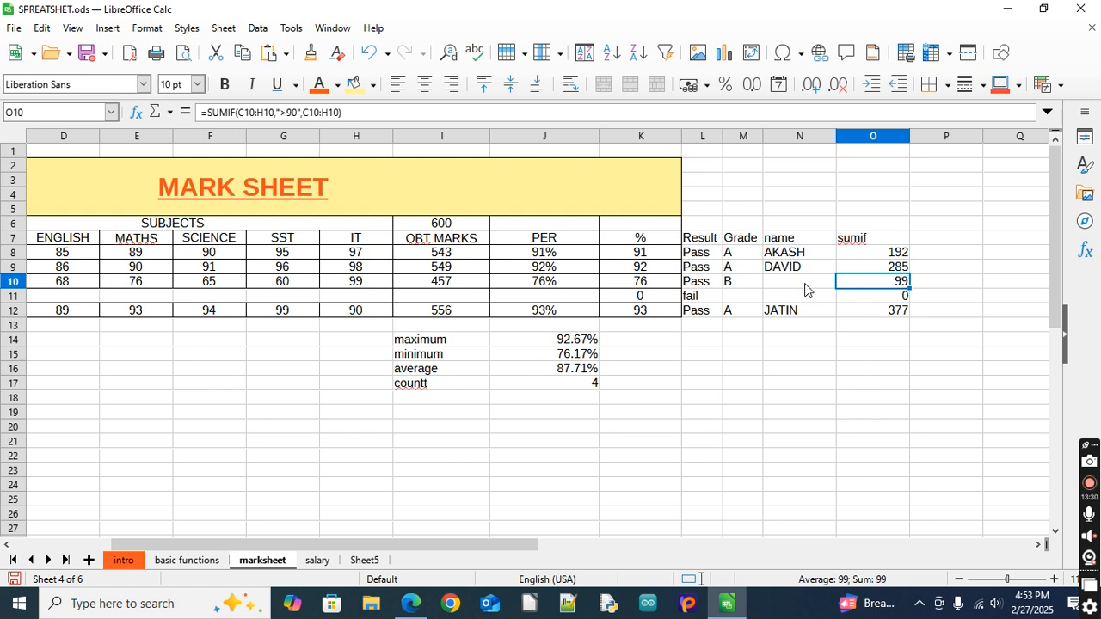
{"action": "left_click", "coordinate": [867, 315]}
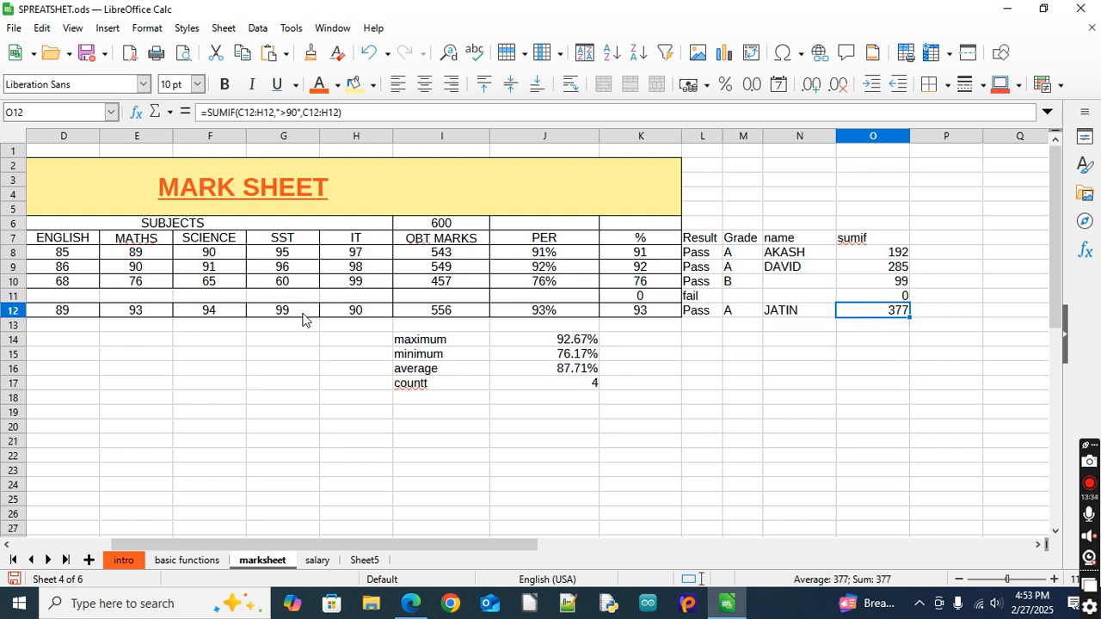
{"action": "left_click", "coordinate": [946, 241]}
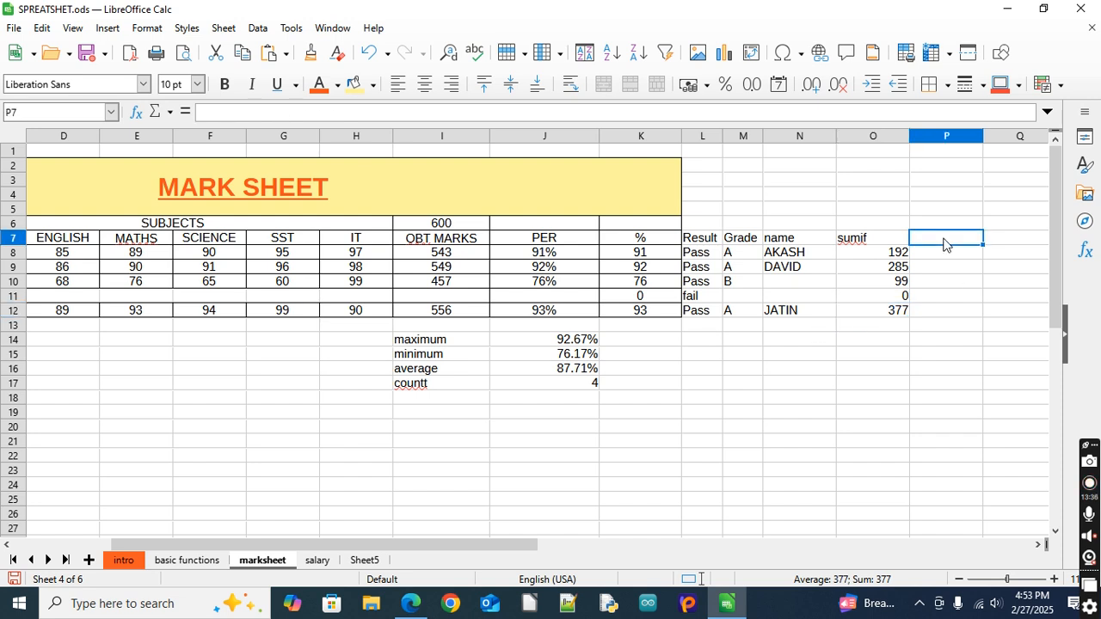
Enter the column heading "countif" in P7, beside the sumif column
{"action": "left_click", "coordinate": [1040, 545]}
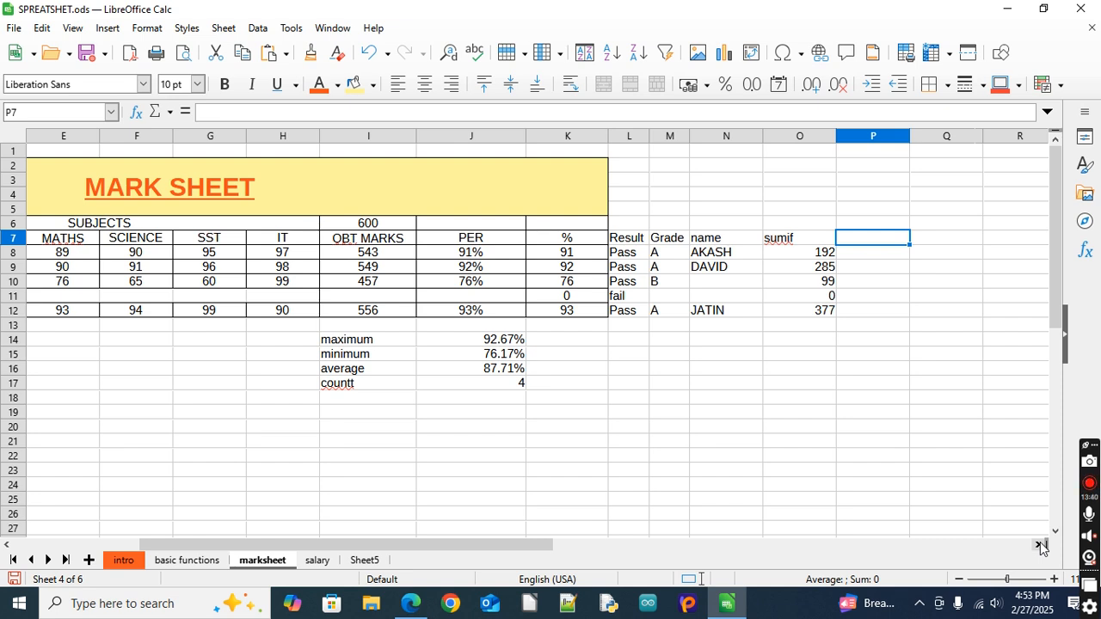
{"action": "type", "text": "cou"}
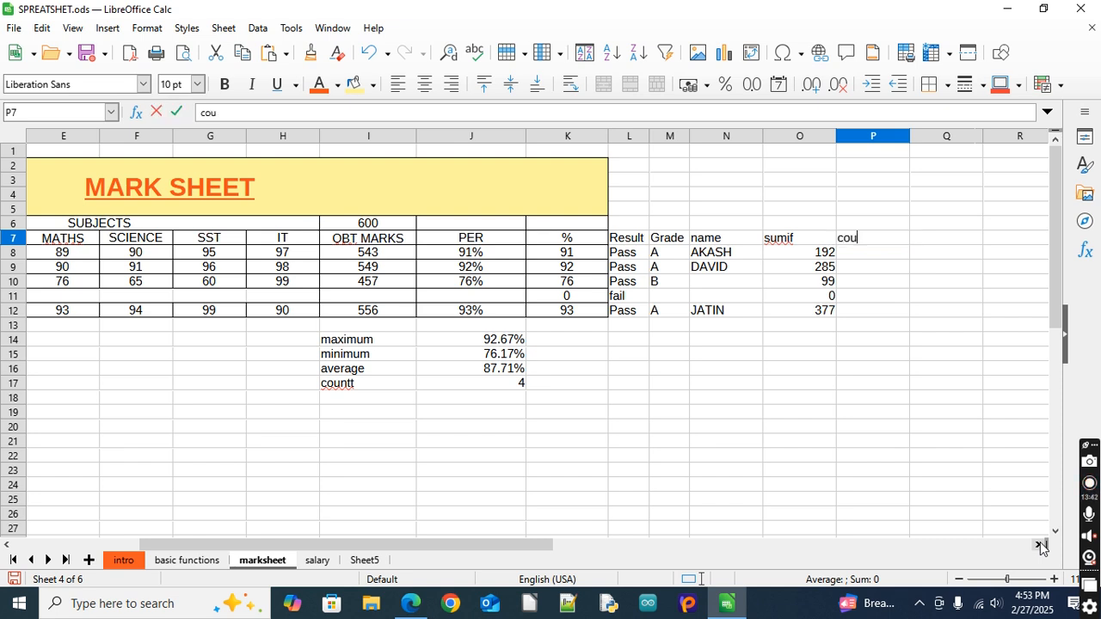
{"action": "type", "text": "ntif"}
{"action": "key", "text": "Return"}
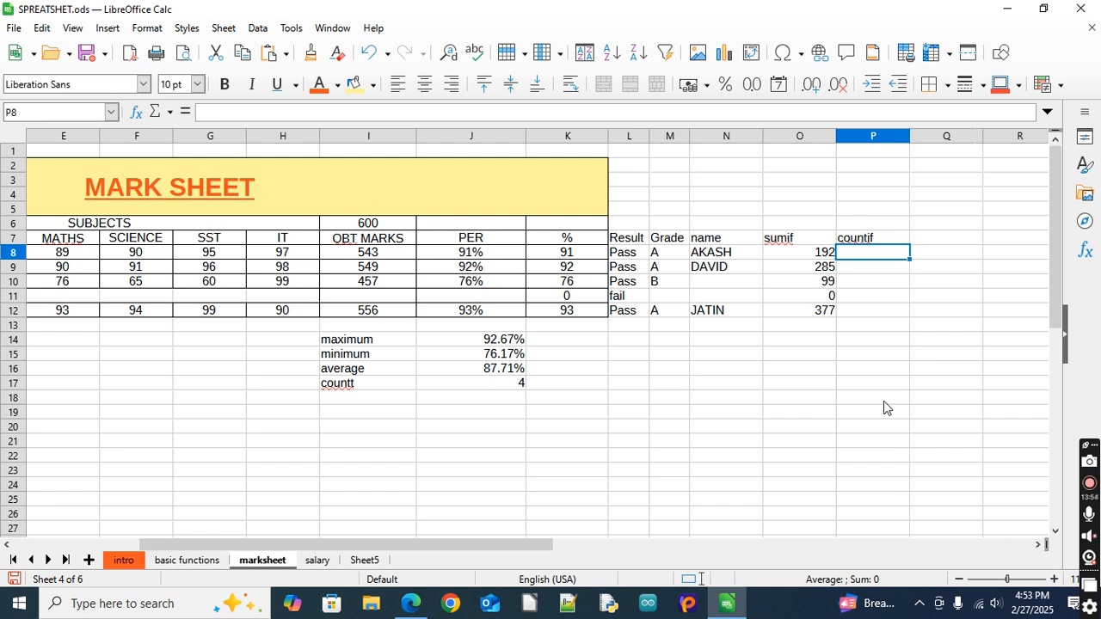
Enter a COUNT formula in P8 over the first student's subject marks C8:H8
{"action": "type", "text": "="}
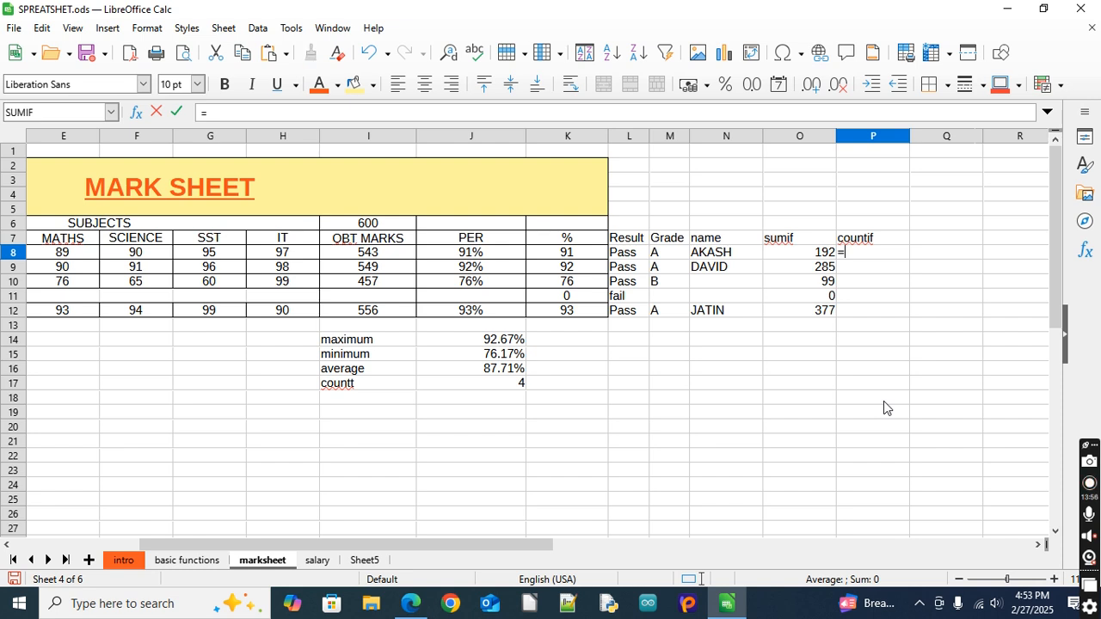
{"action": "type", "text": "count("}
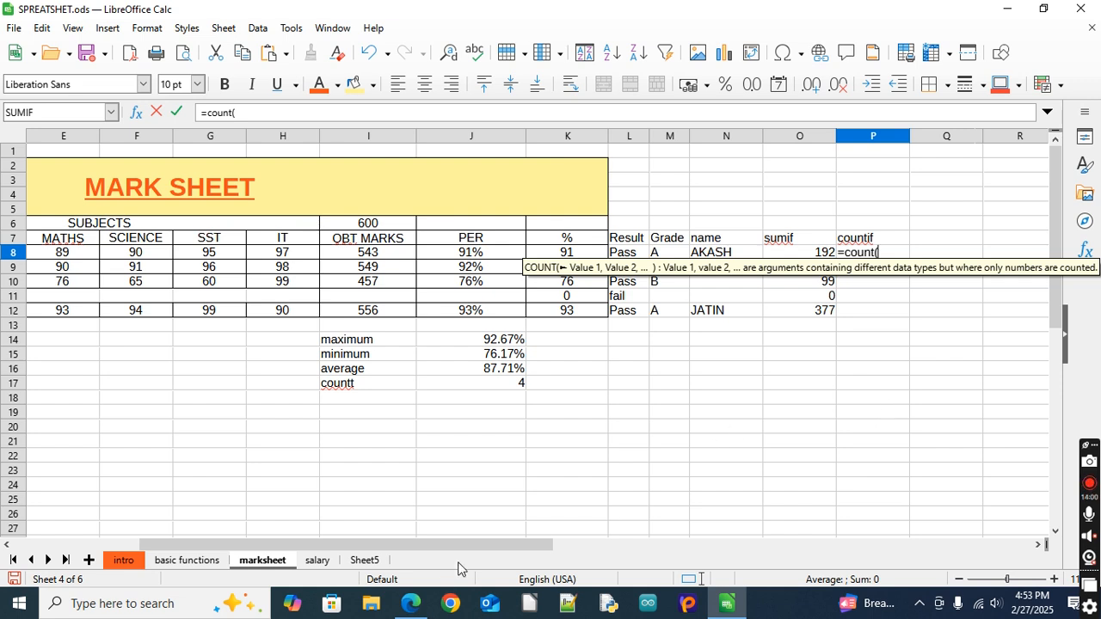
{"action": "left_click_drag", "start_coordinate": [420, 547], "coordinate": [329, 548]}
{"action": "left_click_drag", "start_coordinate": [120, 253], "coordinate": [503, 261]}
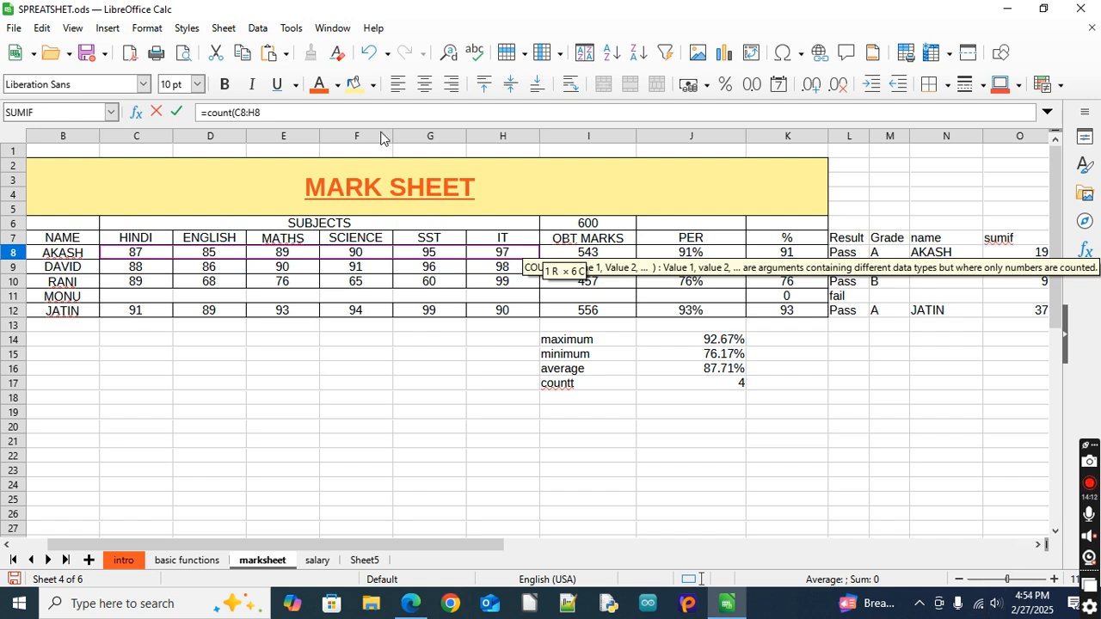
{"action": "left_click", "coordinate": [278, 109]}
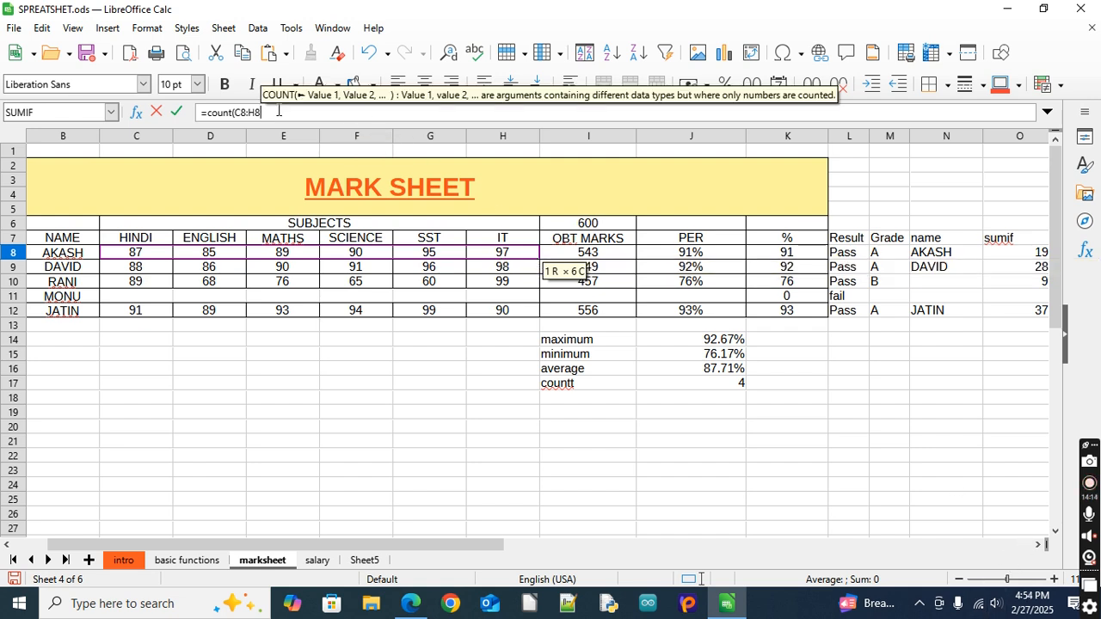
{"action": "type", "text": ")"}
{"action": "key", "text": "Return"}
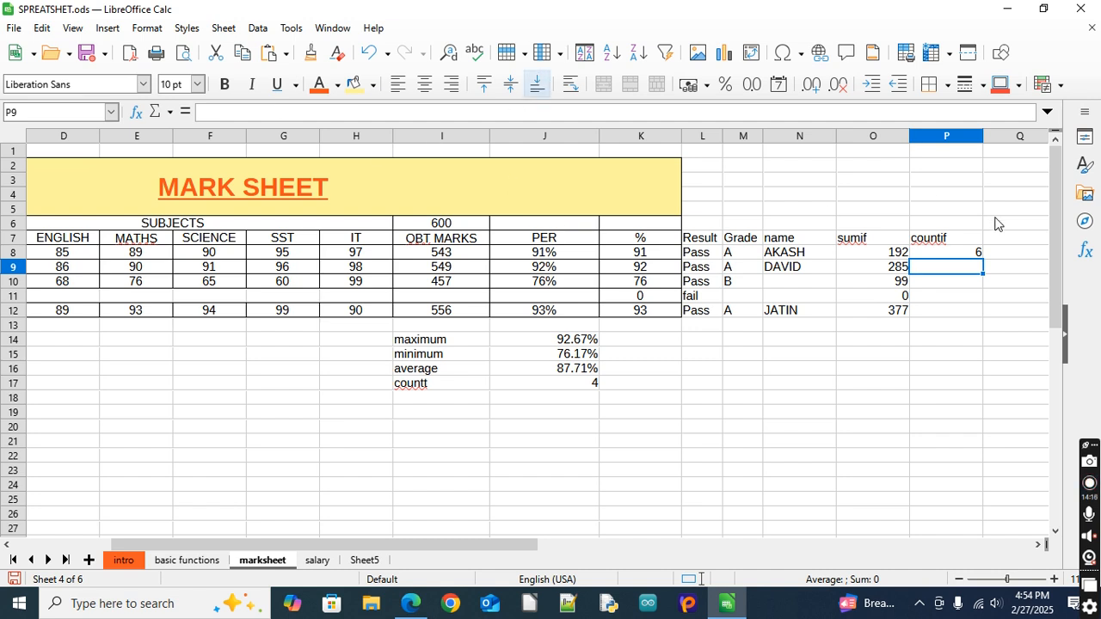
{"action": "left_click", "coordinate": [957, 255]}
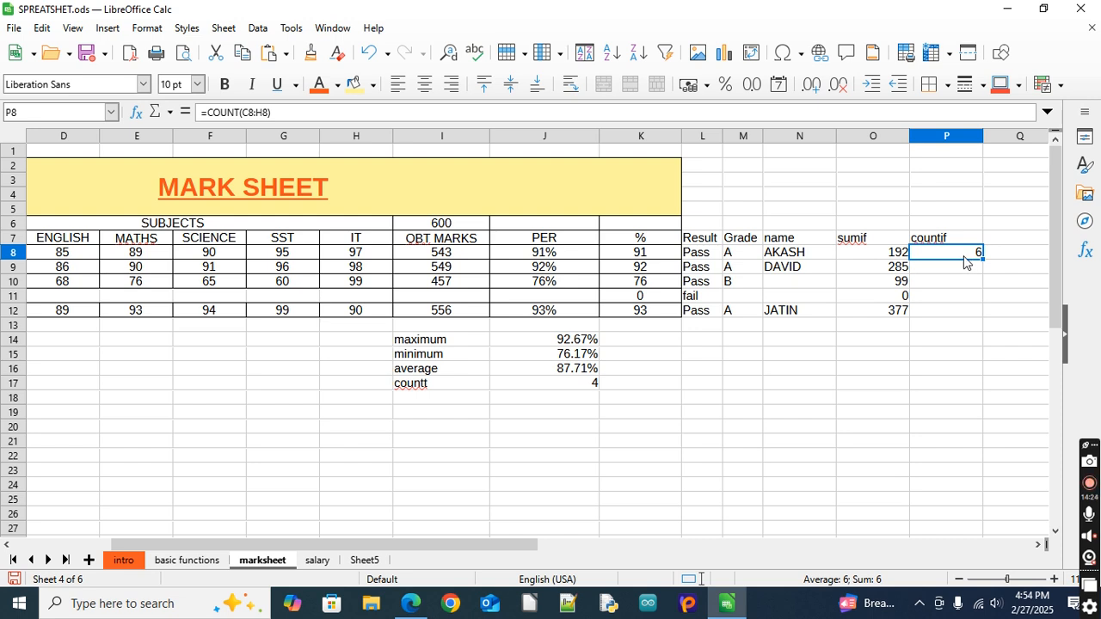
Change the P7 heading to "count" and enter the heading "countif" in Q7
{"action": "left_click", "coordinate": [958, 227]}
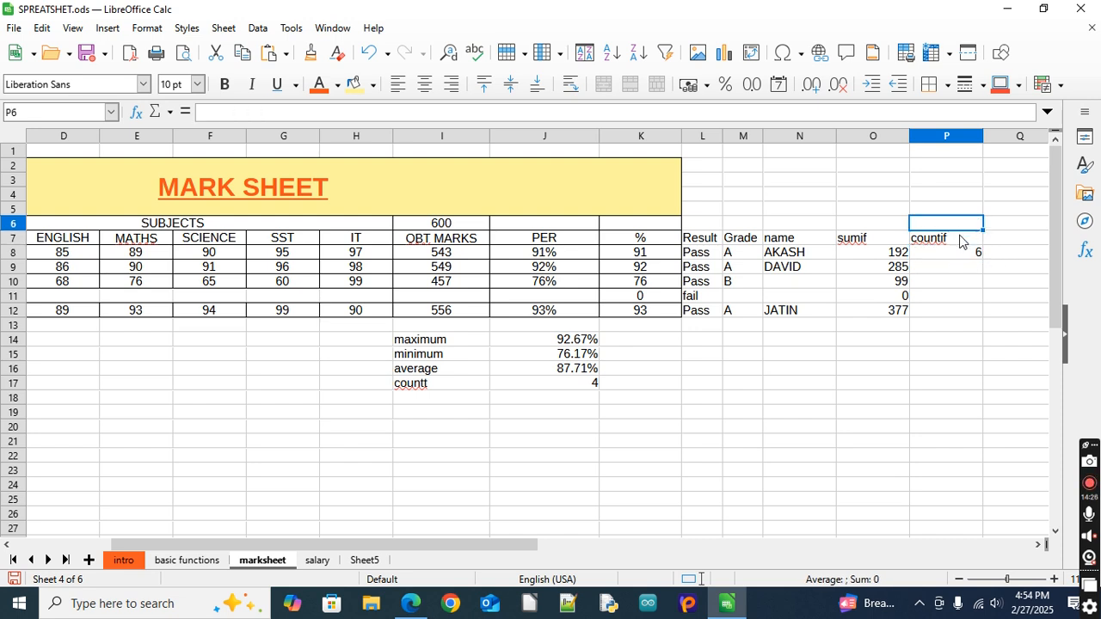
{"action": "double_click", "coordinate": [960, 237]}
{"action": "key", "text": "BackSpace"}
{"action": "key", "text": "BackSpace"}
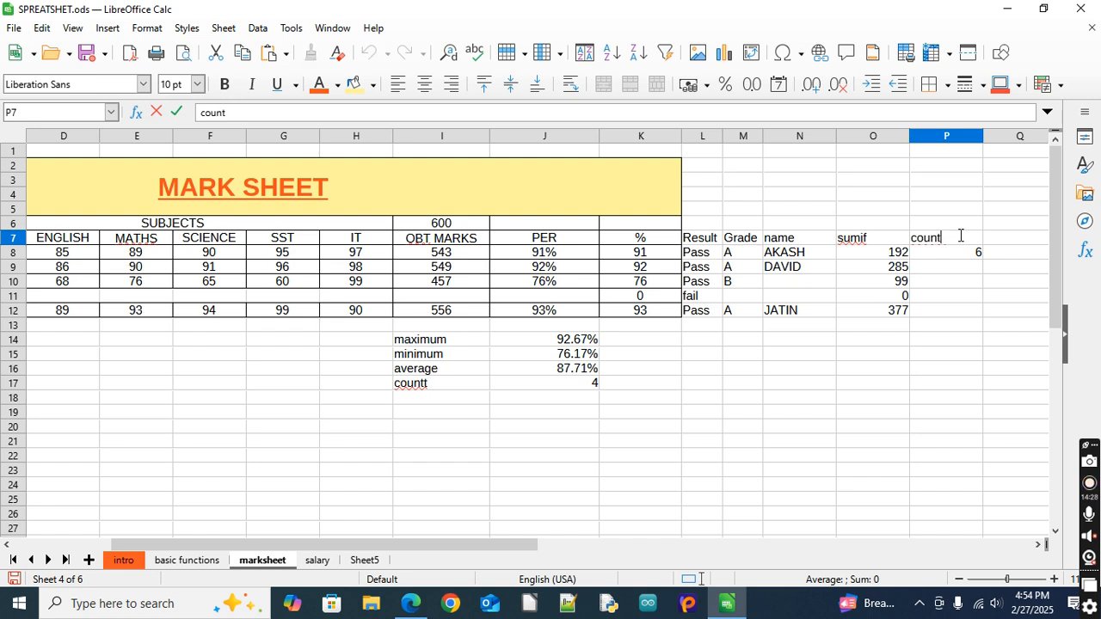
{"action": "key", "text": "Tab"}
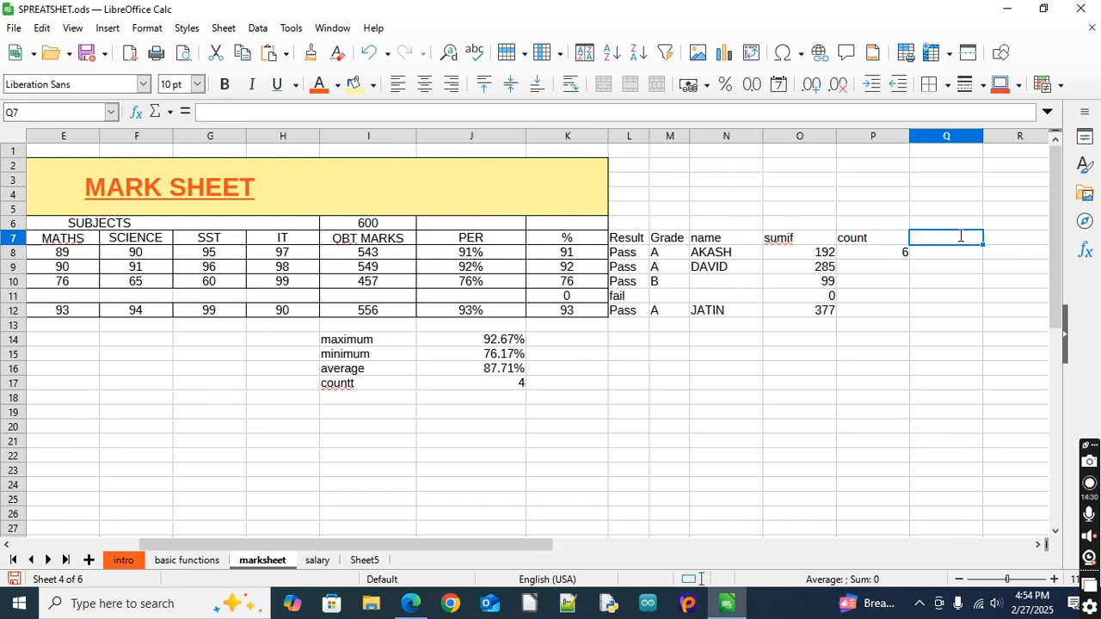
{"action": "type", "text": "countif"}
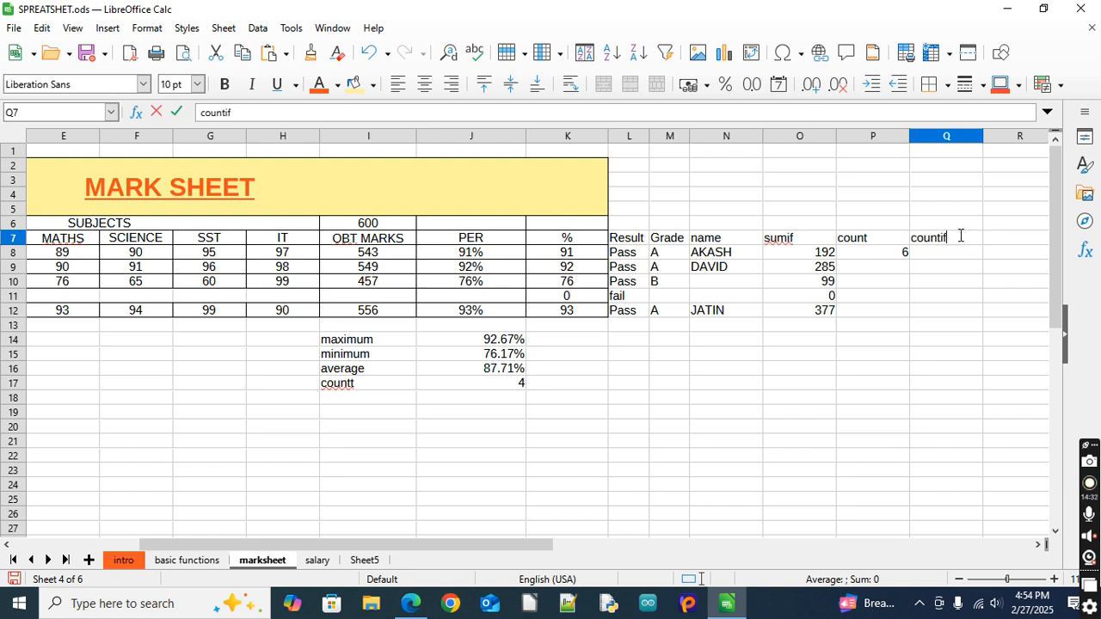
{"action": "key", "text": "Return"}
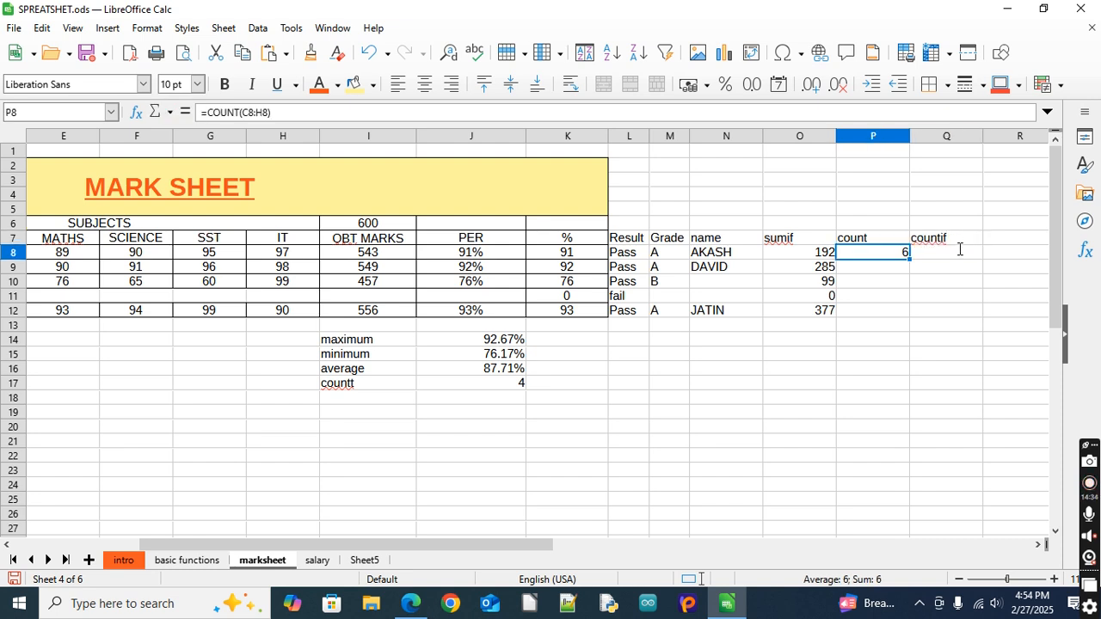
Start a COUNTIF formula in Q8 with the first student's subject marks C8:H8 as the range
{"action": "left_click", "coordinate": [957, 260]}
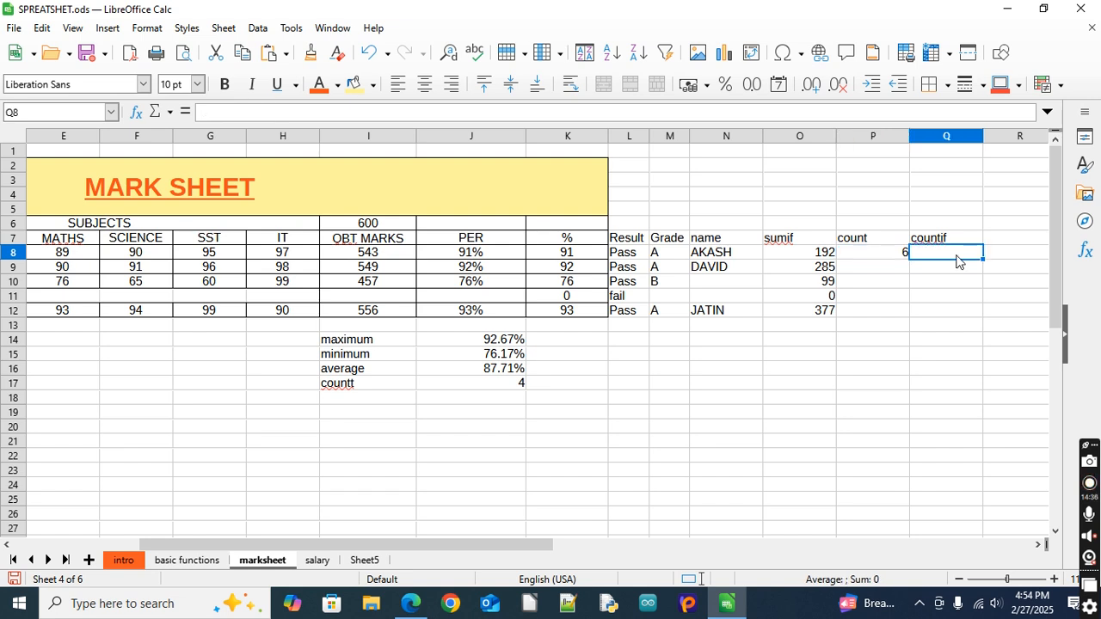
{"action": "left_click", "coordinate": [1041, 546]}
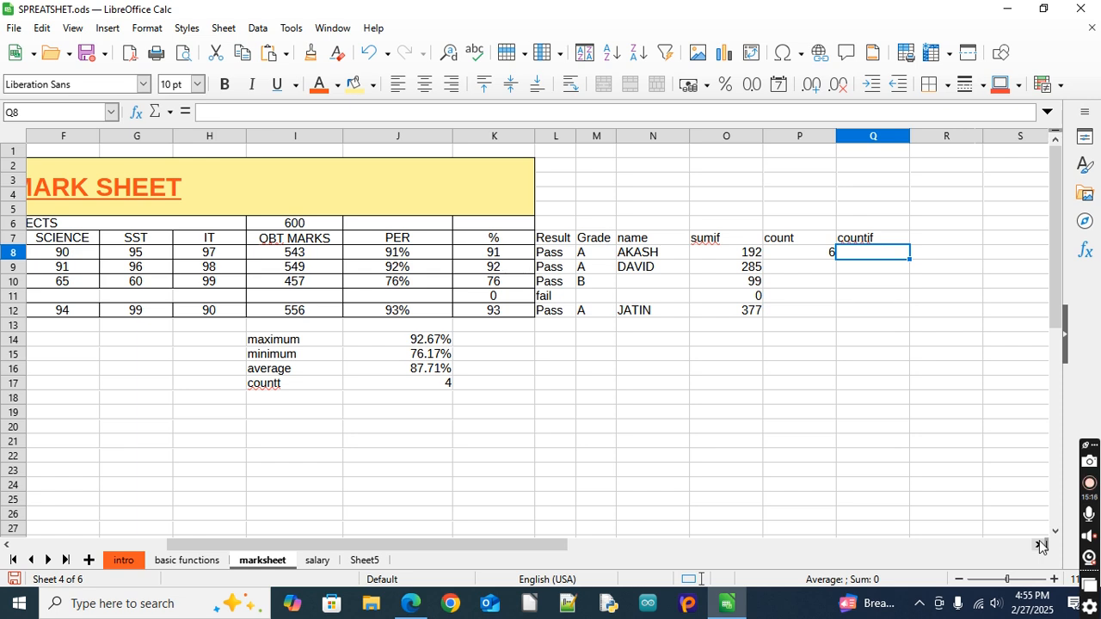
{"action": "type", "text": "="}
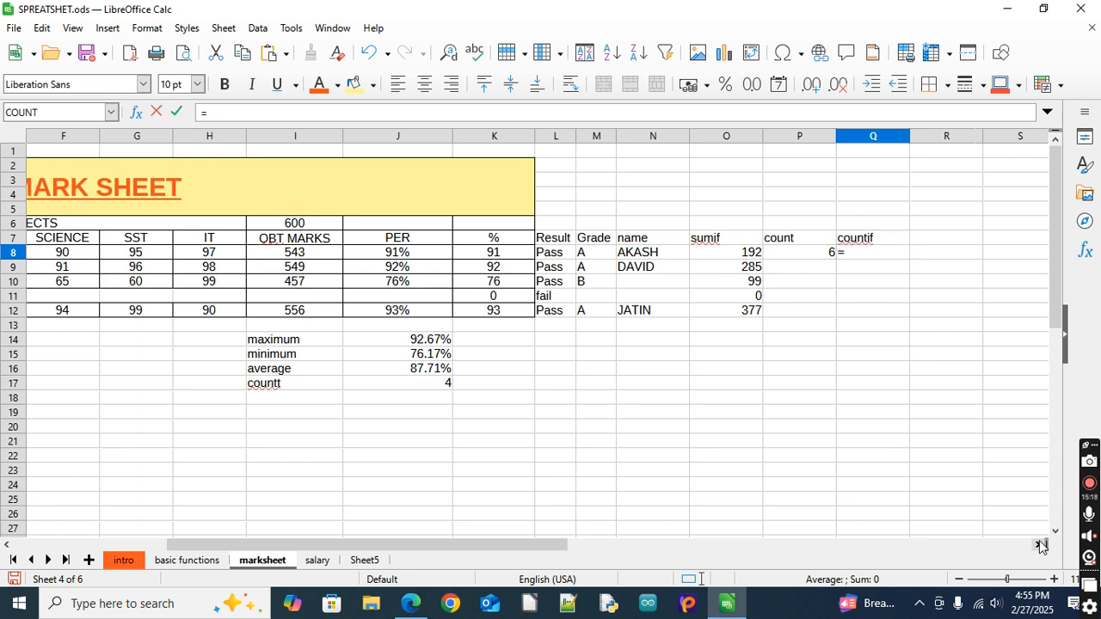
{"action": "type", "text": "countif"}
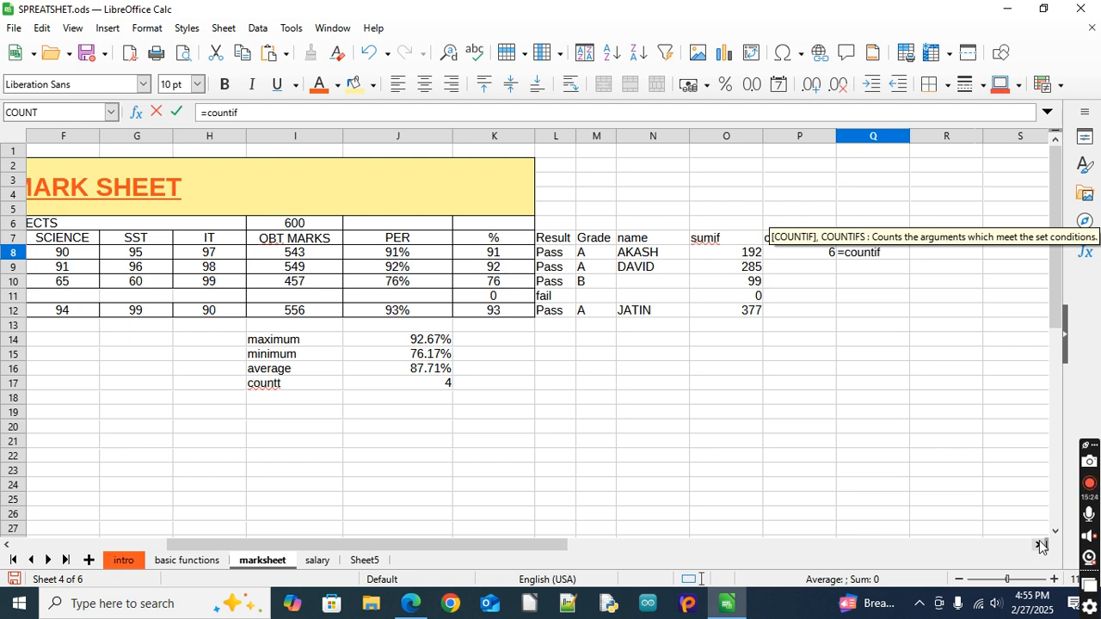
{"action": "type", "text": "("}
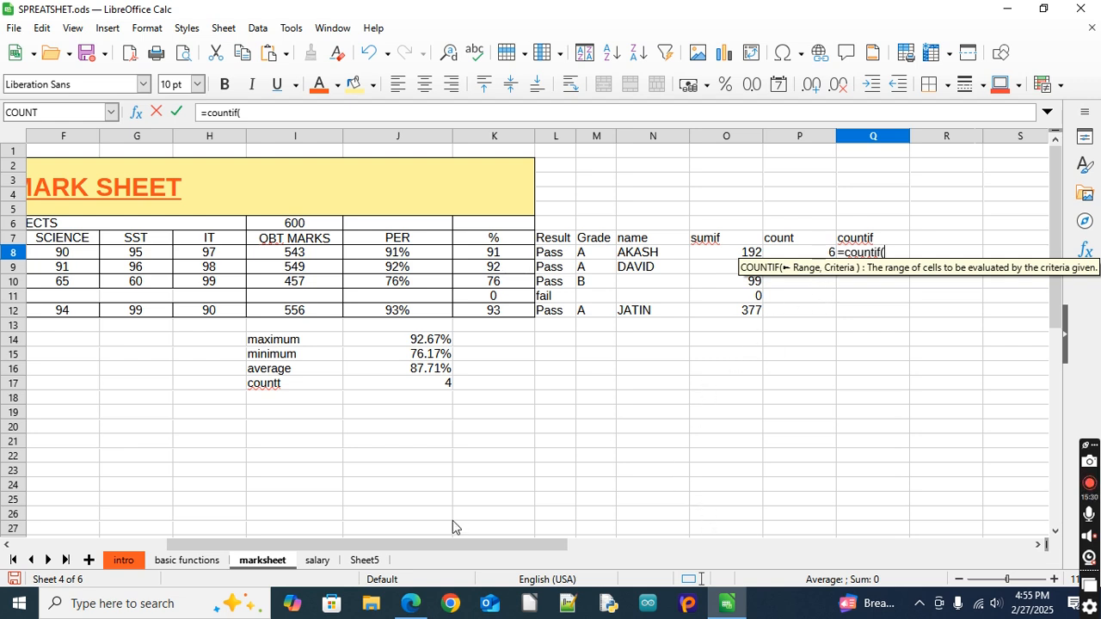
{"action": "left_click_drag", "start_coordinate": [438, 542], "coordinate": [310, 552]}
{"action": "left_click_drag", "start_coordinate": [211, 254], "coordinate": [563, 259]}
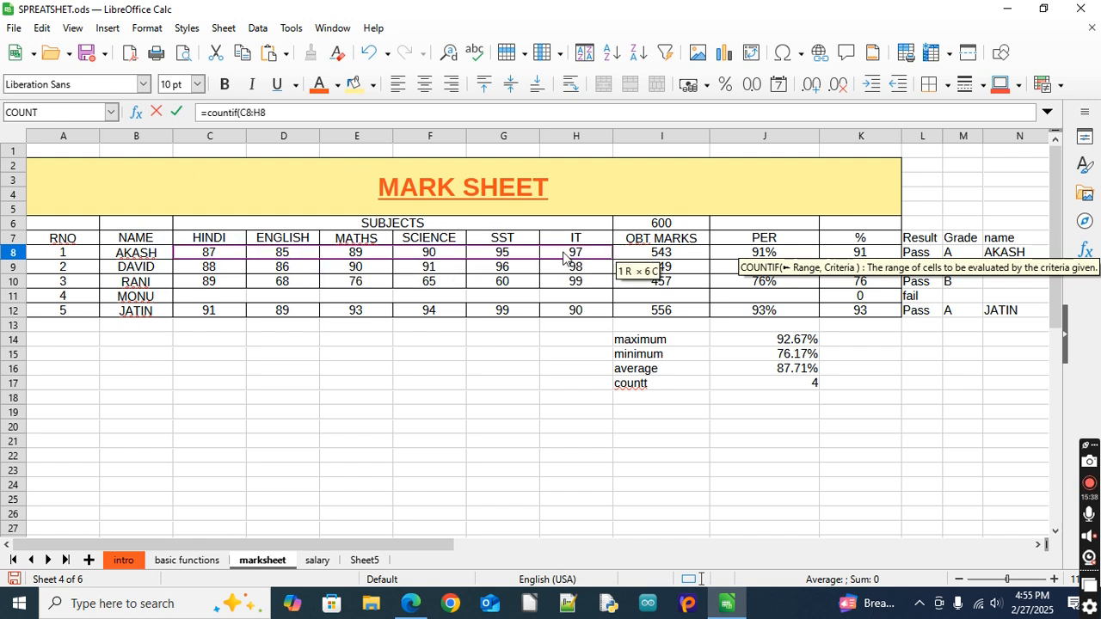
Complete the COUNTIF formula in Q8 with the criterion ">90"
{"action": "left_click", "coordinate": [276, 110]}
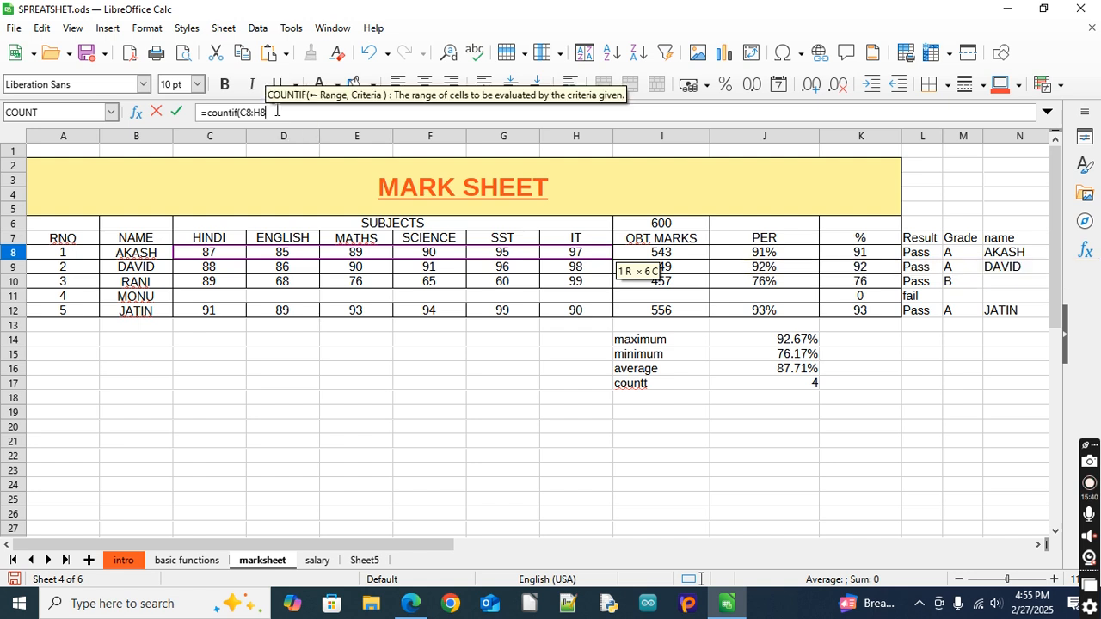
{"action": "type", "text": ","}
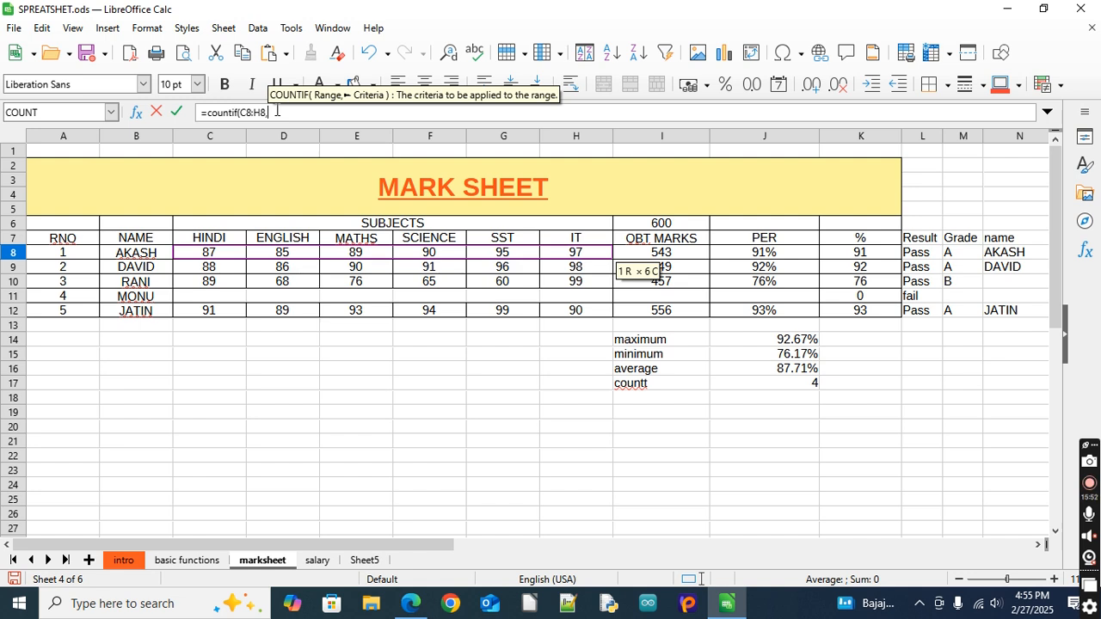
{"action": "type", "text": "\">90"}
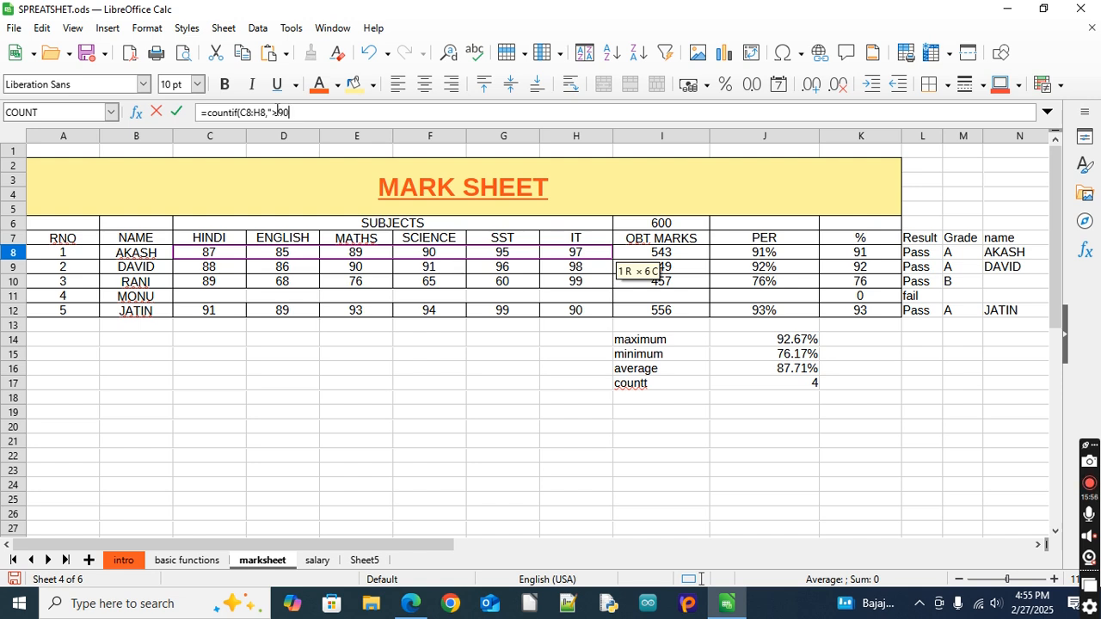
{"action": "type", "text": "\""}
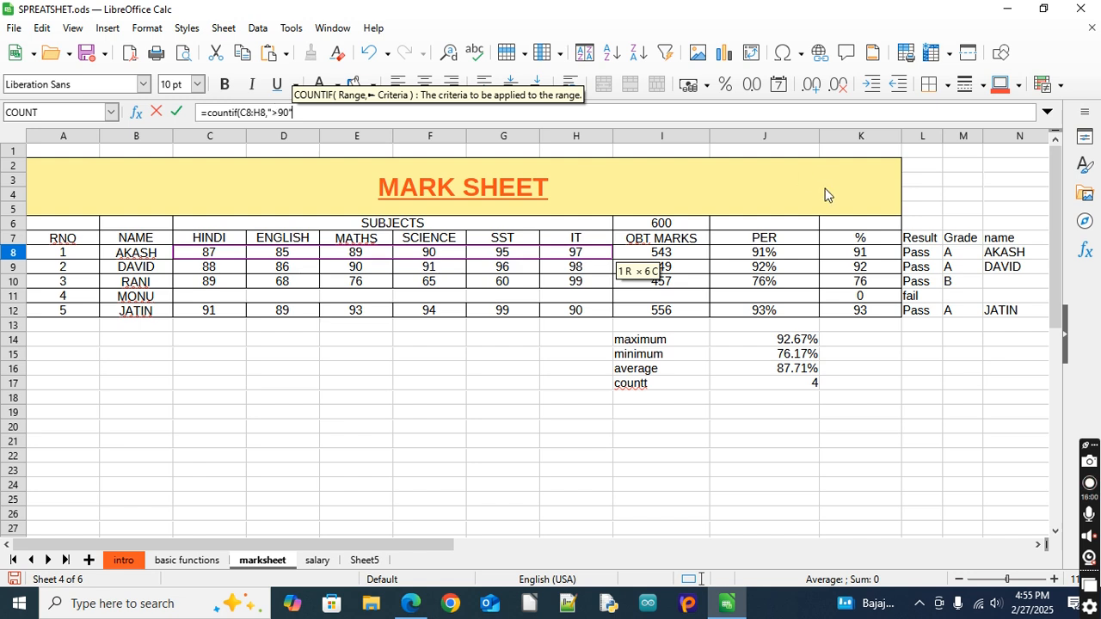
{"action": "type", "text": ")"}
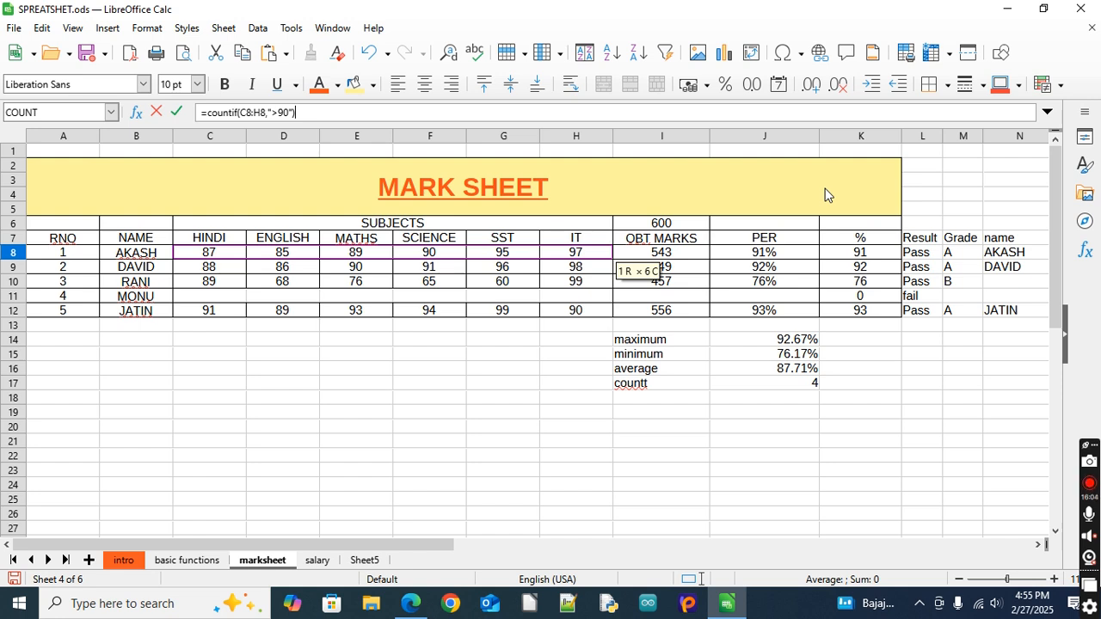
{"action": "key", "text": "Return"}
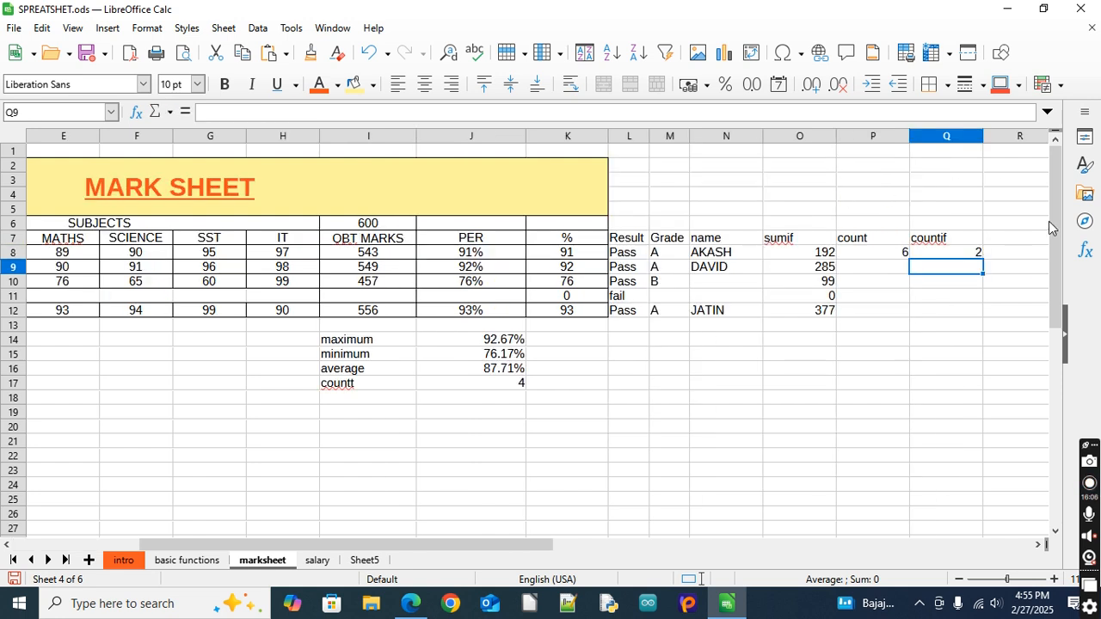
{"action": "left_click", "coordinate": [961, 250]}
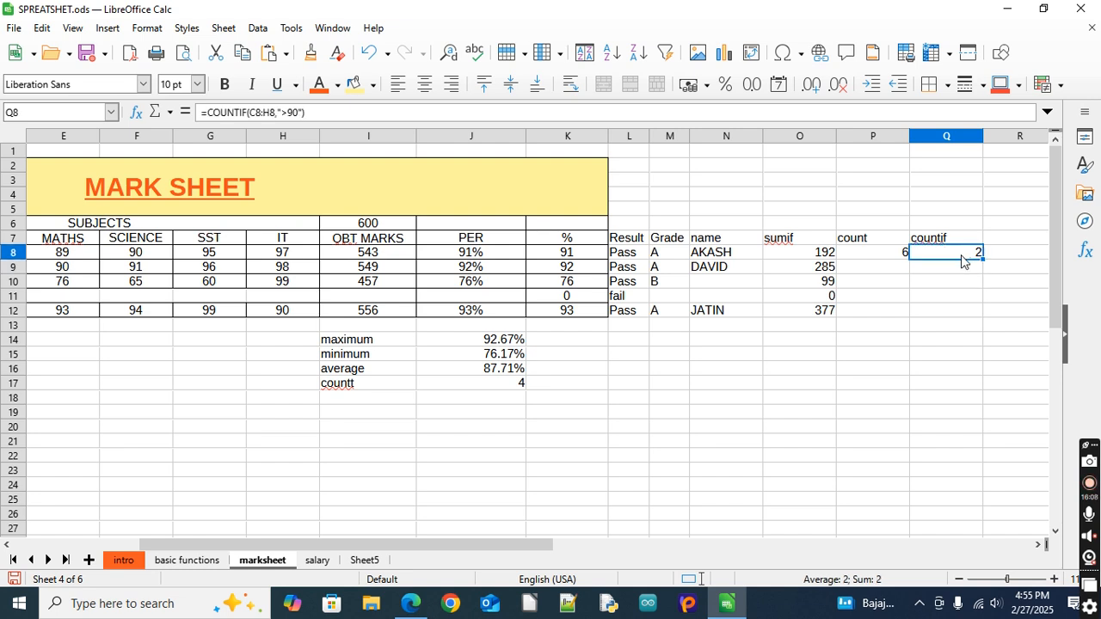
Fill the COUNT formula in P8 and the COUNTIF formula in Q8 down through row 12
{"action": "left_click", "coordinate": [877, 252]}
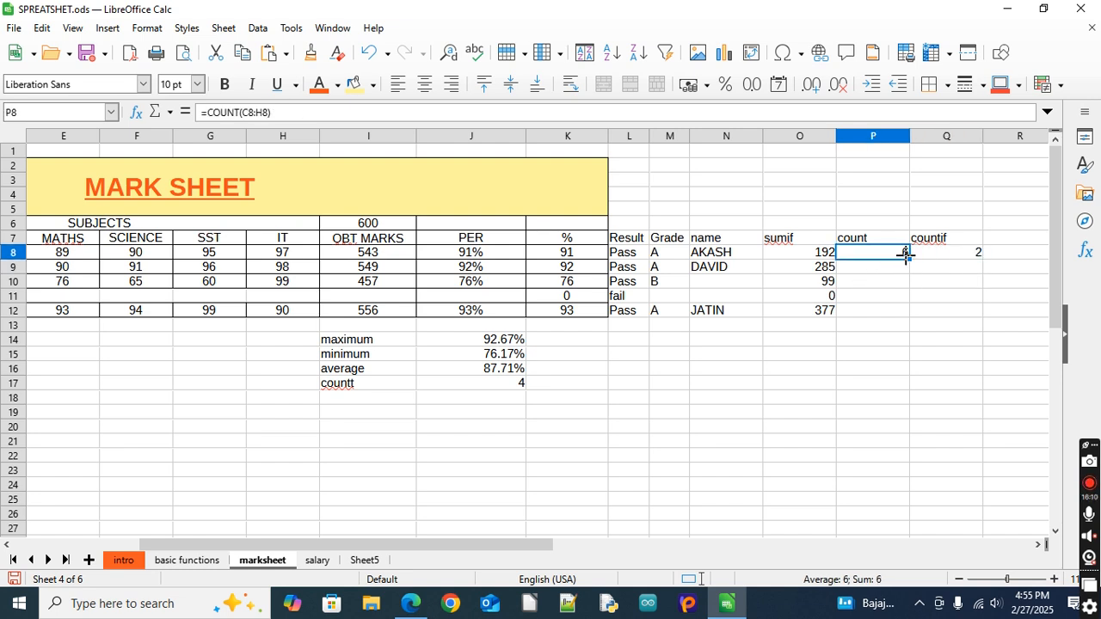
{"action": "double_click", "coordinate": [905, 255]}
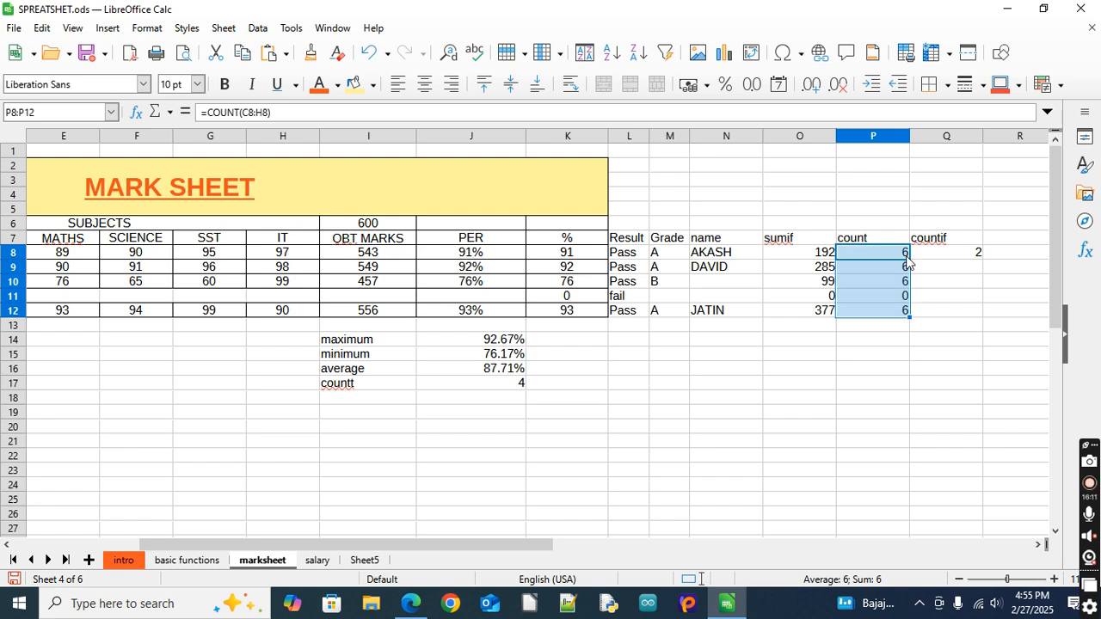
{"action": "left_click", "coordinate": [959, 255]}
{"action": "double_click", "coordinate": [982, 259]}
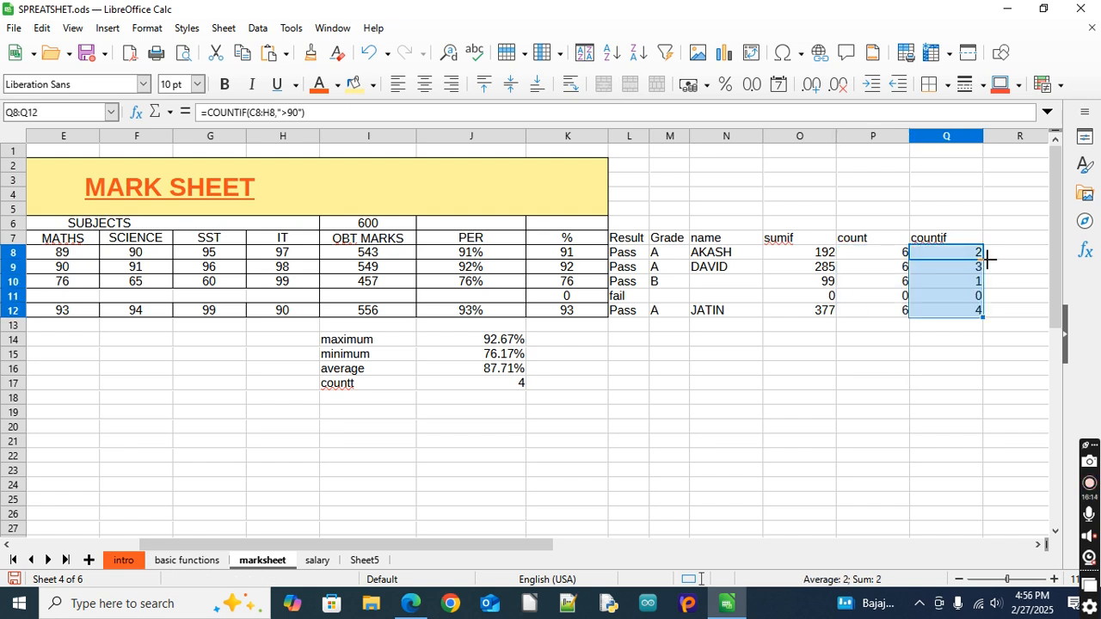
Check the copied COUNTIF formulas in Q9 and Q12 for their row references
{"action": "left_click", "coordinate": [947, 369]}
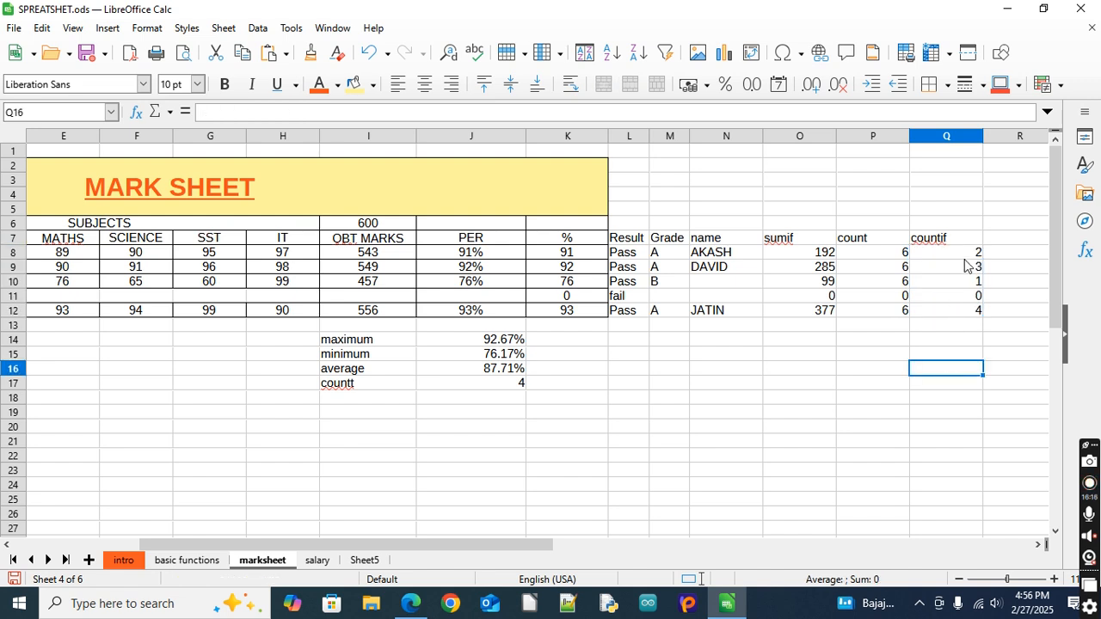
{"action": "left_click", "coordinate": [965, 272]}
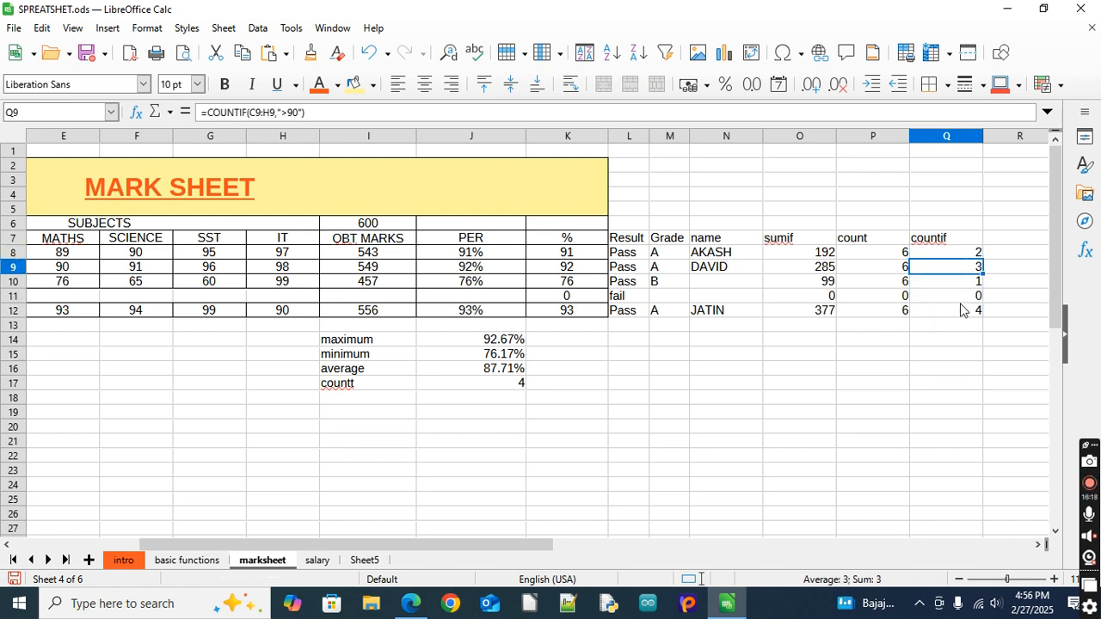
{"action": "left_click", "coordinate": [963, 310]}
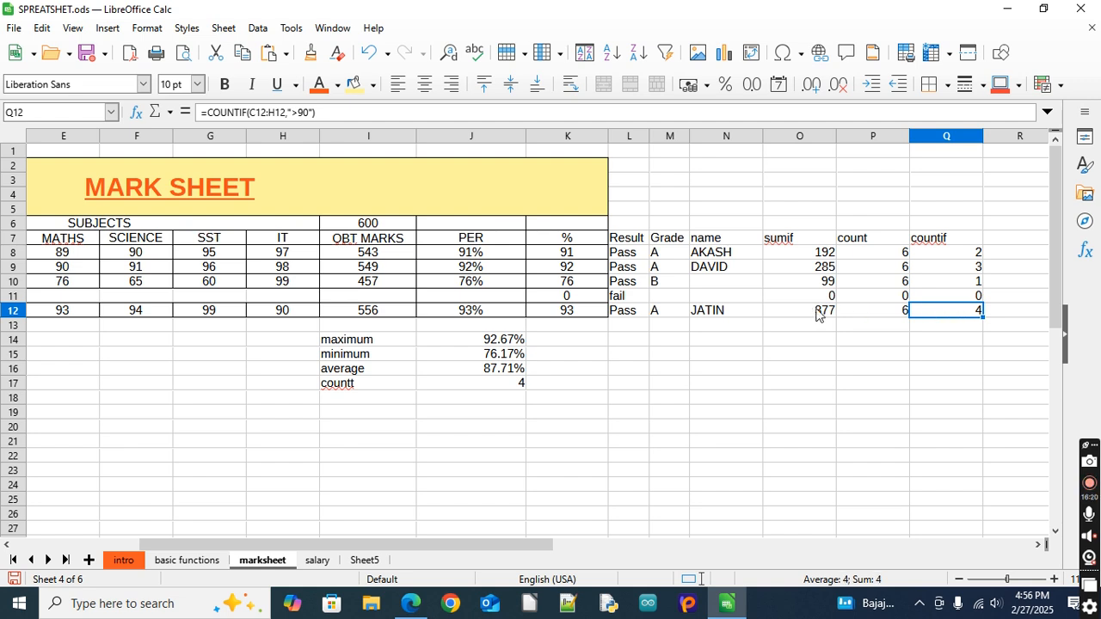
{"action": "key", "text": "Home"}
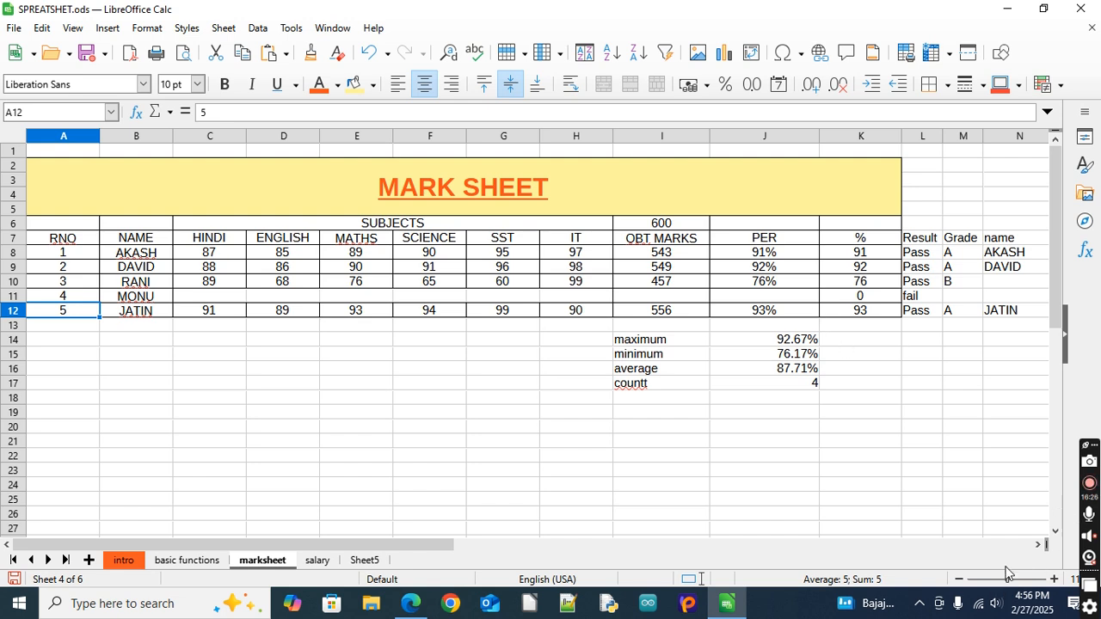
{"action": "left_click", "coordinate": [1037, 547]}
{"action": "left_click", "coordinate": [1037, 547]}
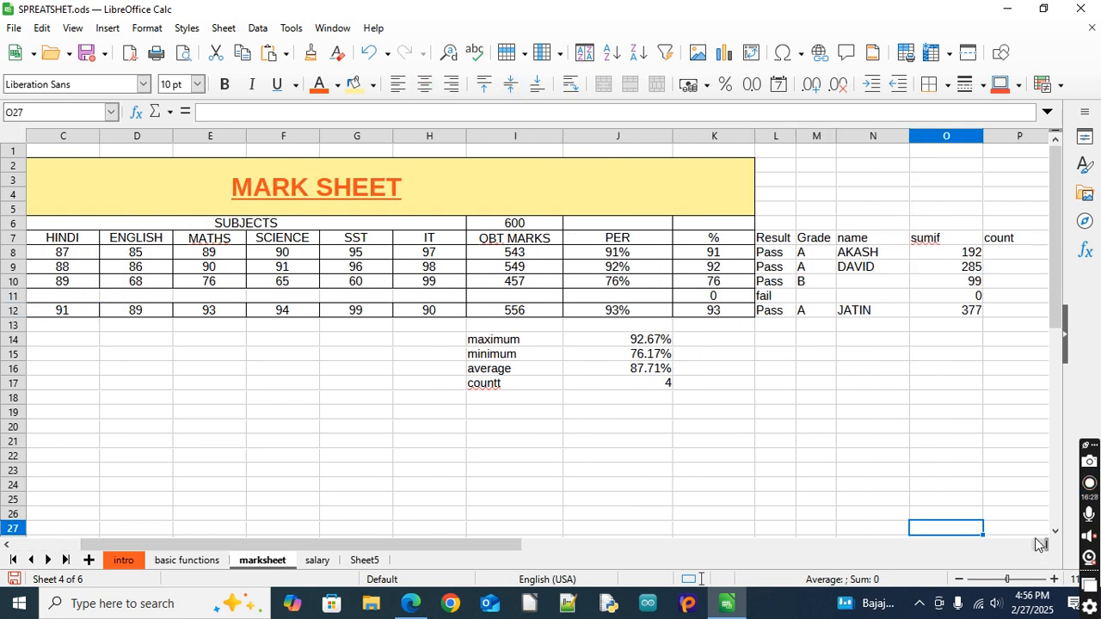
Enter the criterion label >90 in Q6, above the countif heading
{"action": "left_click", "coordinate": [1037, 547]}
{"action": "left_click", "coordinate": [1037, 547]}
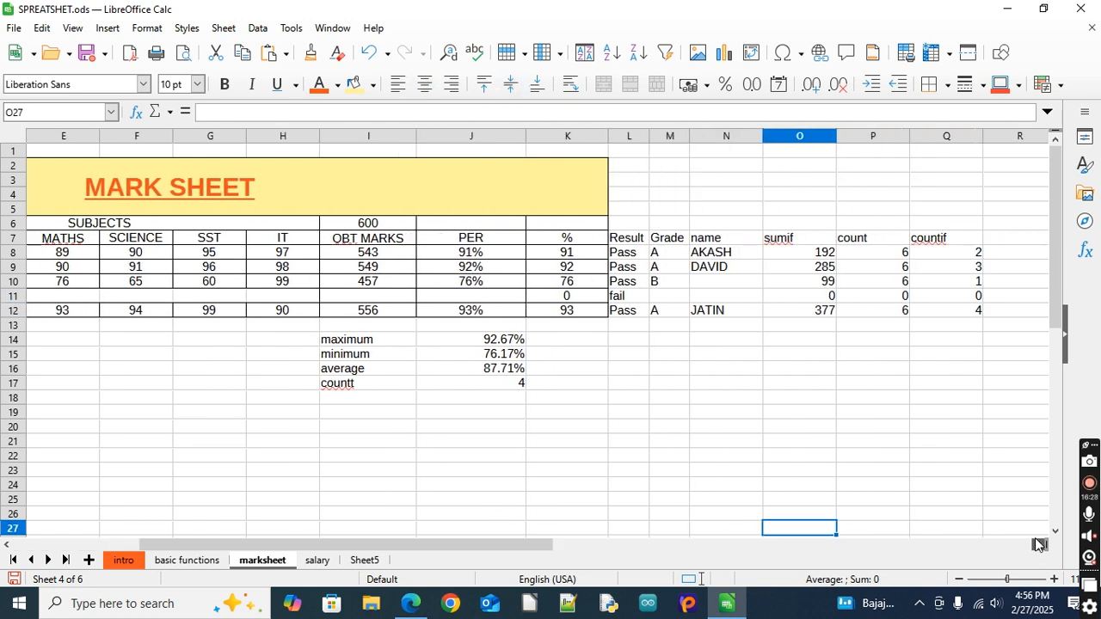
{"action": "left_click", "coordinate": [950, 223]}
{"action": "type", "text": ">90"}
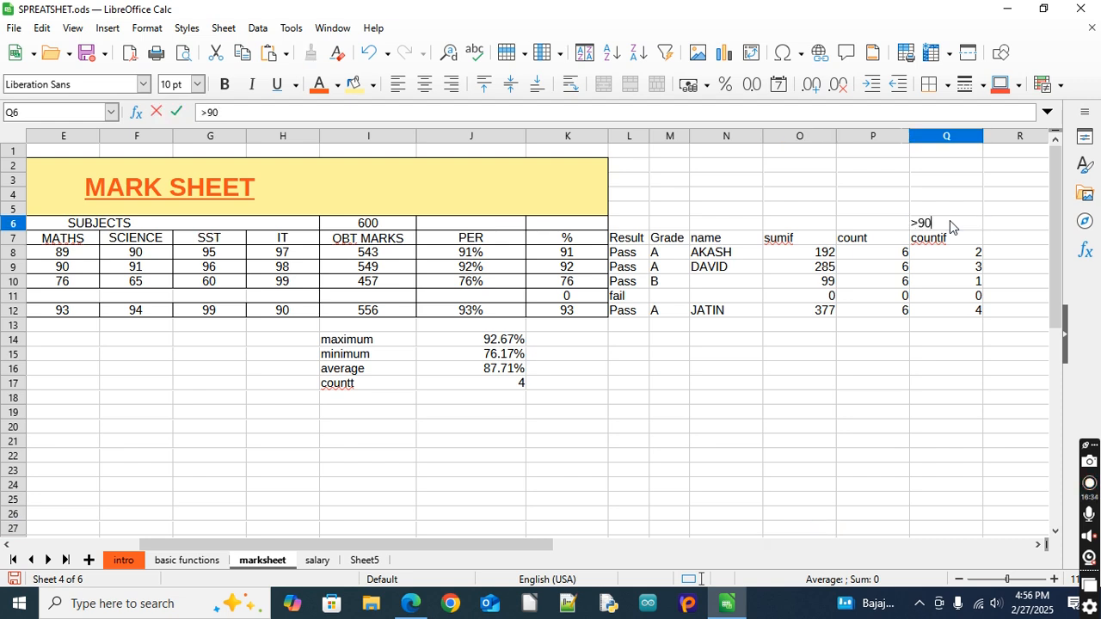
{"action": "left_click", "coordinate": [962, 337]}
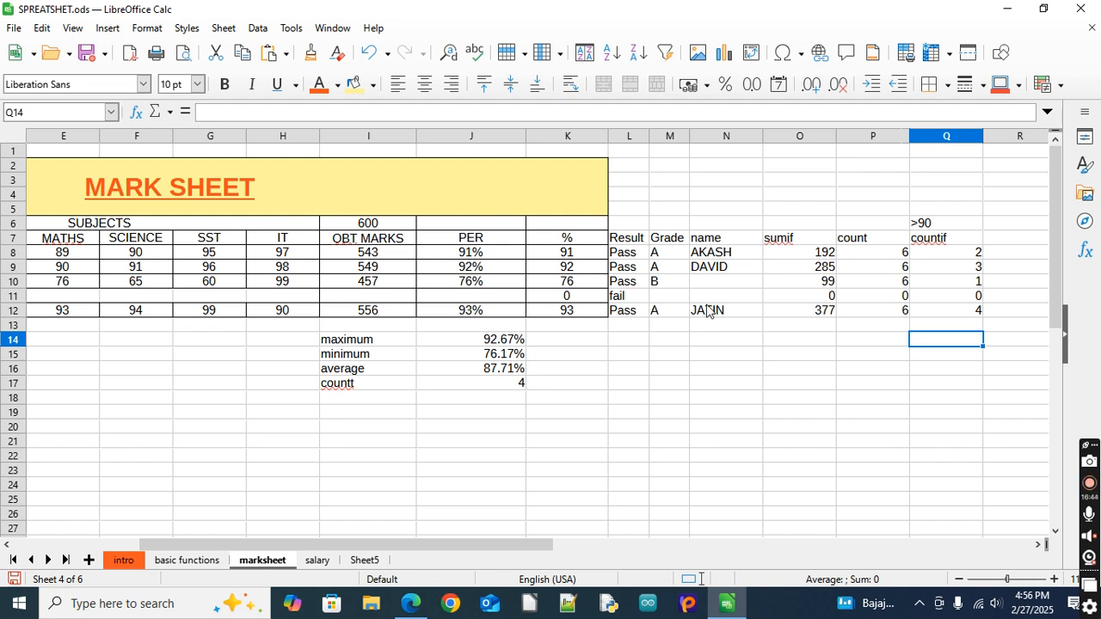
Check the name formula in N8 and the COUNTIF formulas in Q8, Q9, Q10 and Q12
{"action": "left_click", "coordinate": [722, 255]}
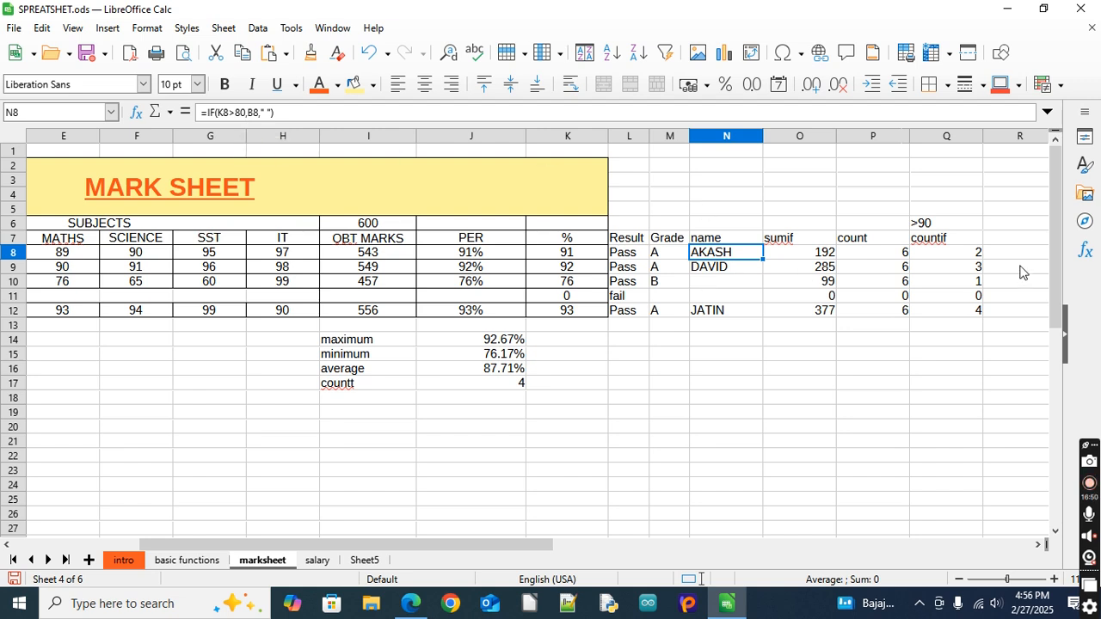
{"action": "left_click", "coordinate": [953, 253]}
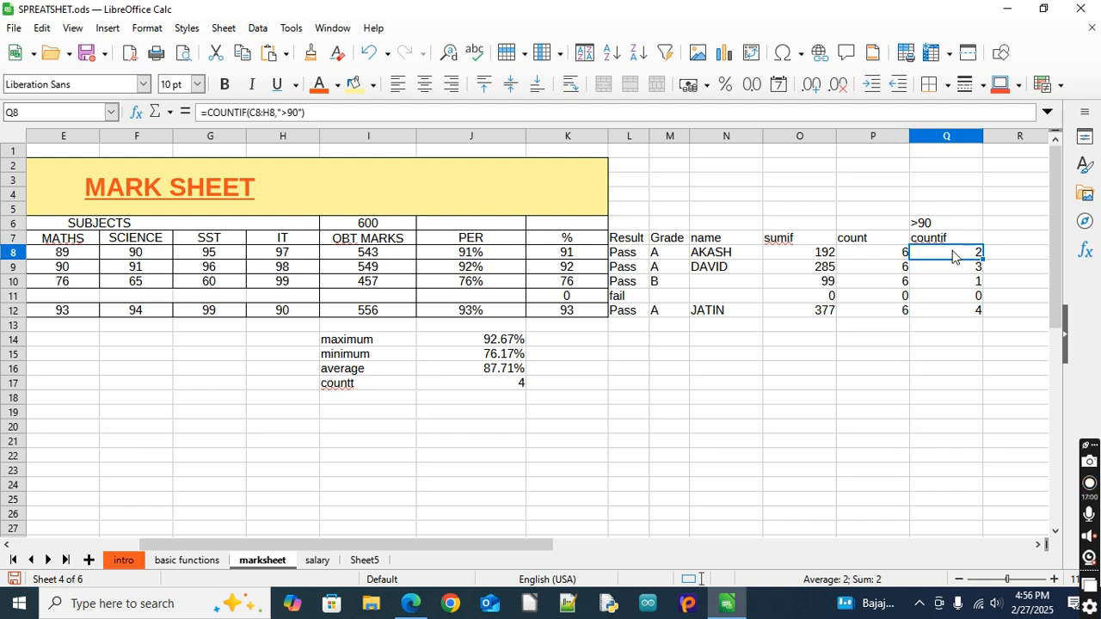
{"action": "left_click", "coordinate": [1039, 545]}
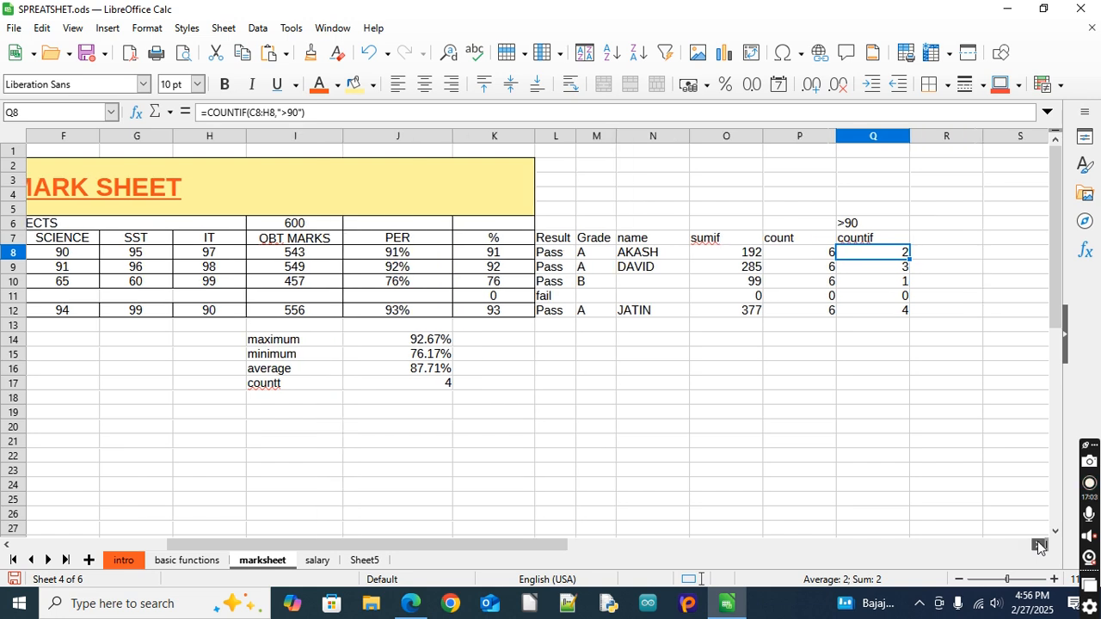
{"action": "left_click", "coordinate": [889, 270]}
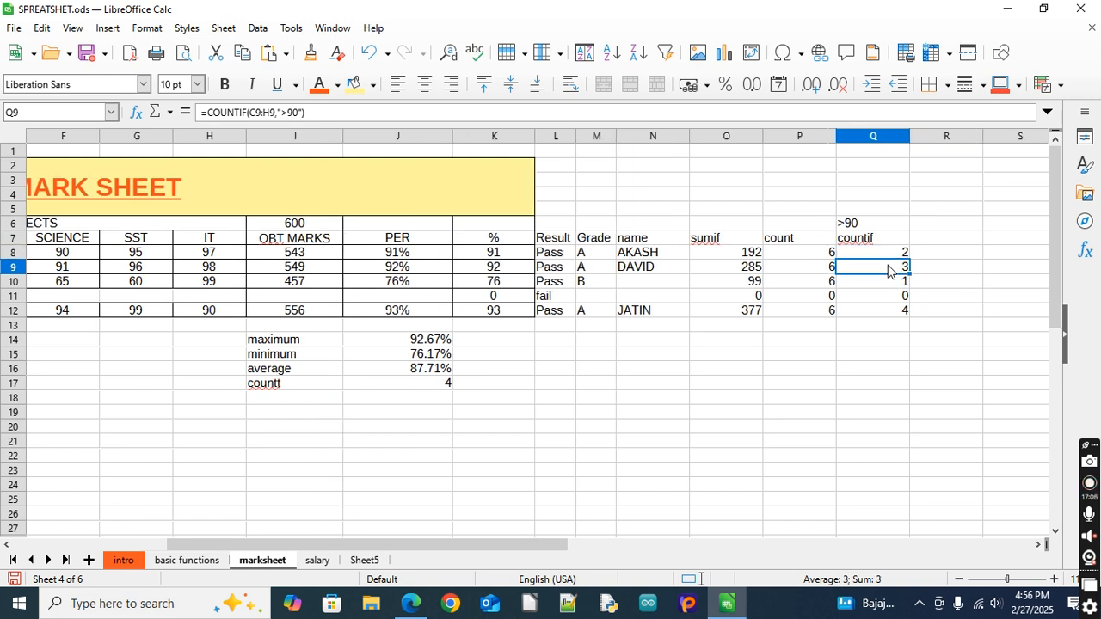
{"action": "left_click", "coordinate": [890, 282]}
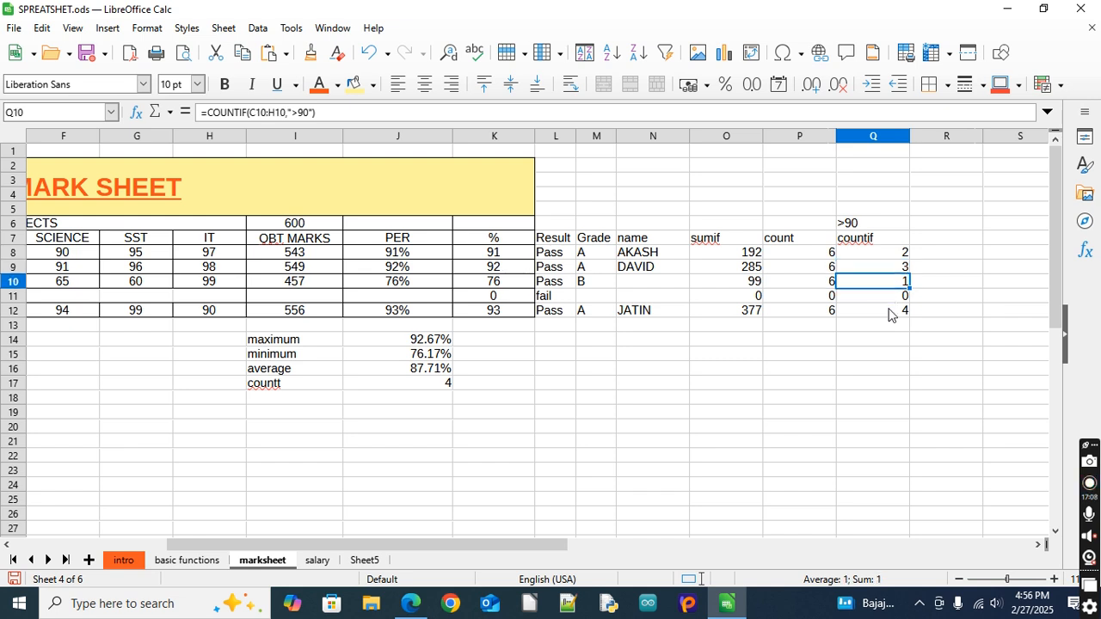
{"action": "left_click", "coordinate": [888, 313]}
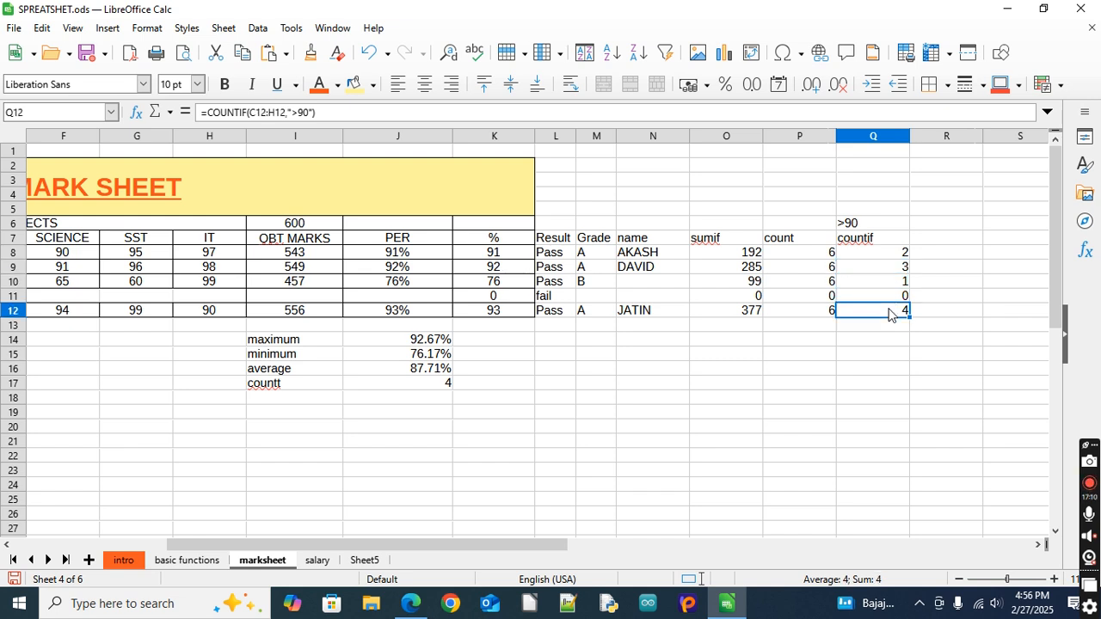
Add the column heading averageif in R7, beside the countif heading
{"action": "left_click", "coordinate": [950, 241]}
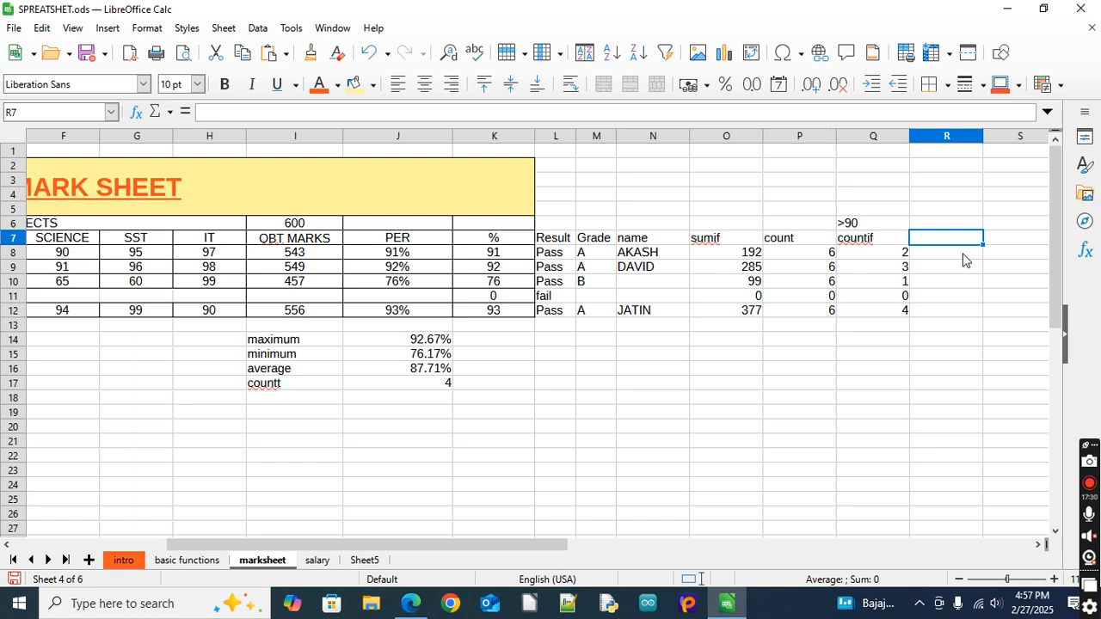
{"action": "type", "text": "average"}
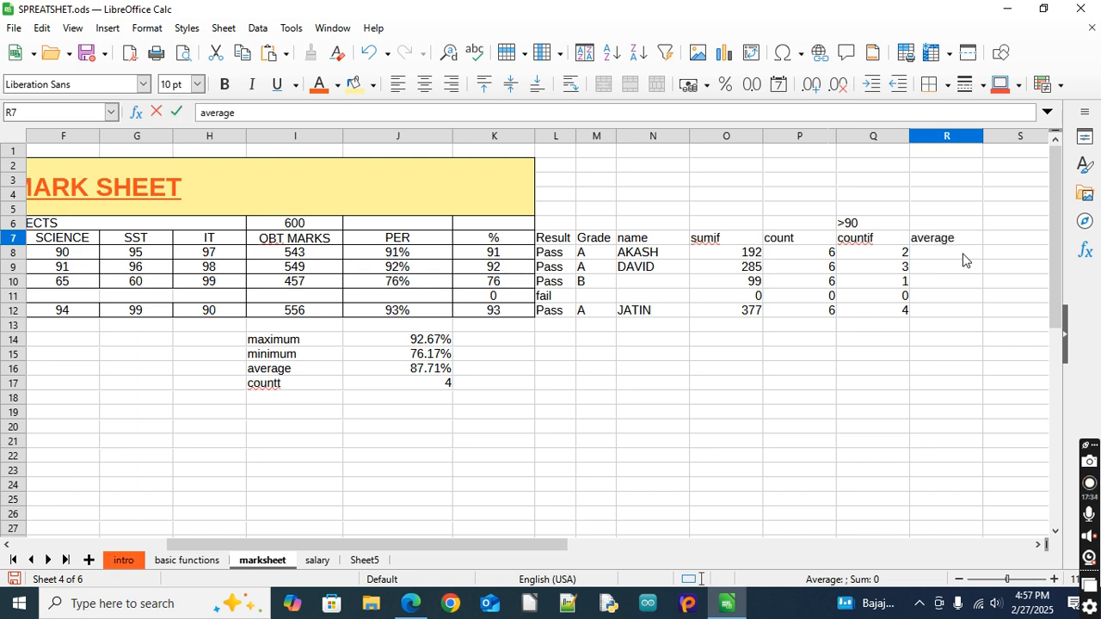
{"action": "type", "text": "if"}
{"action": "key", "text": "Return"}
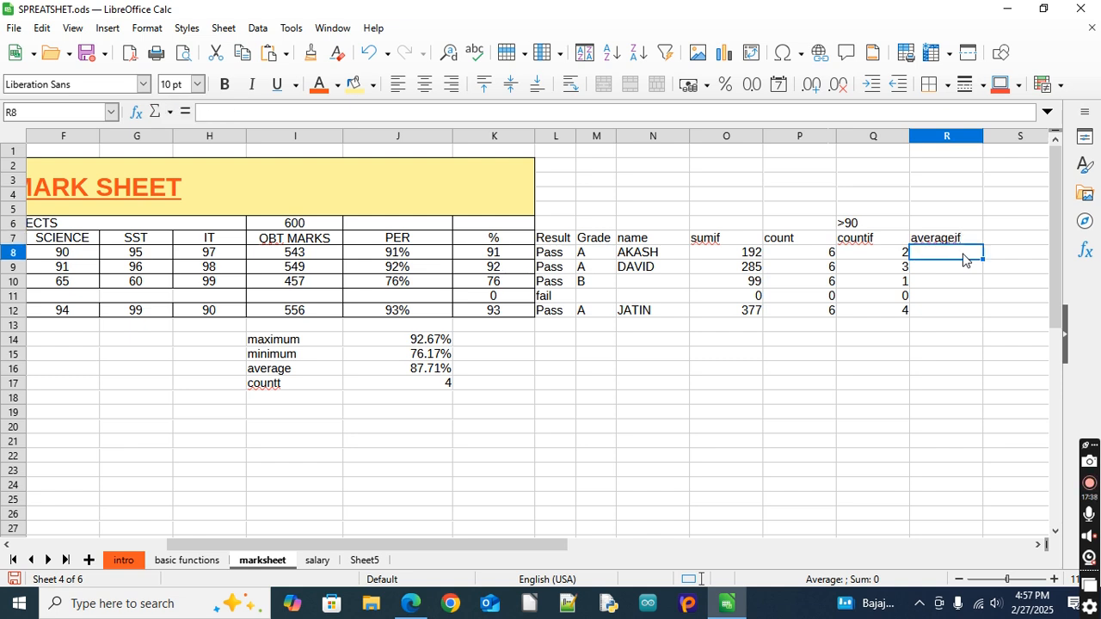
{"action": "type", "text": "=averag"}
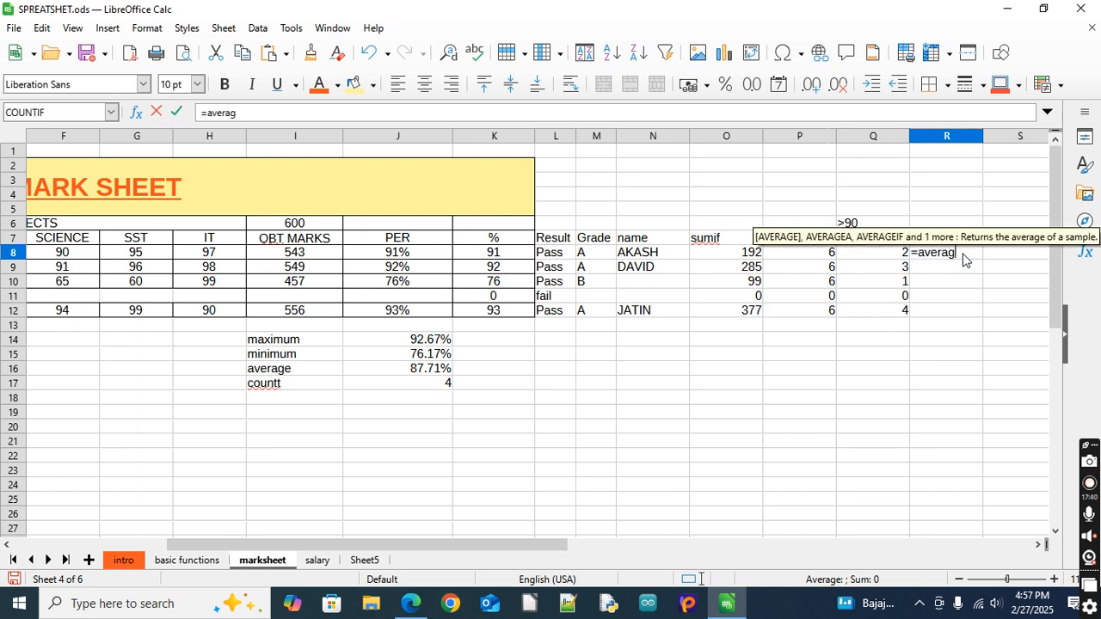
{"action": "type", "text": "eif"}
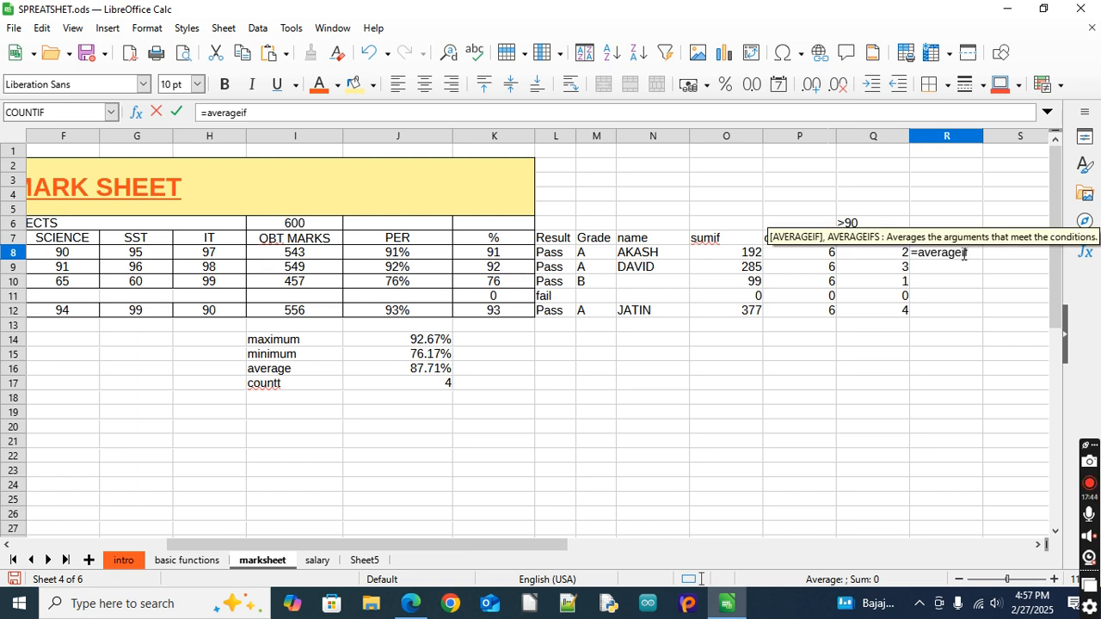
{"action": "type", "text": "("}
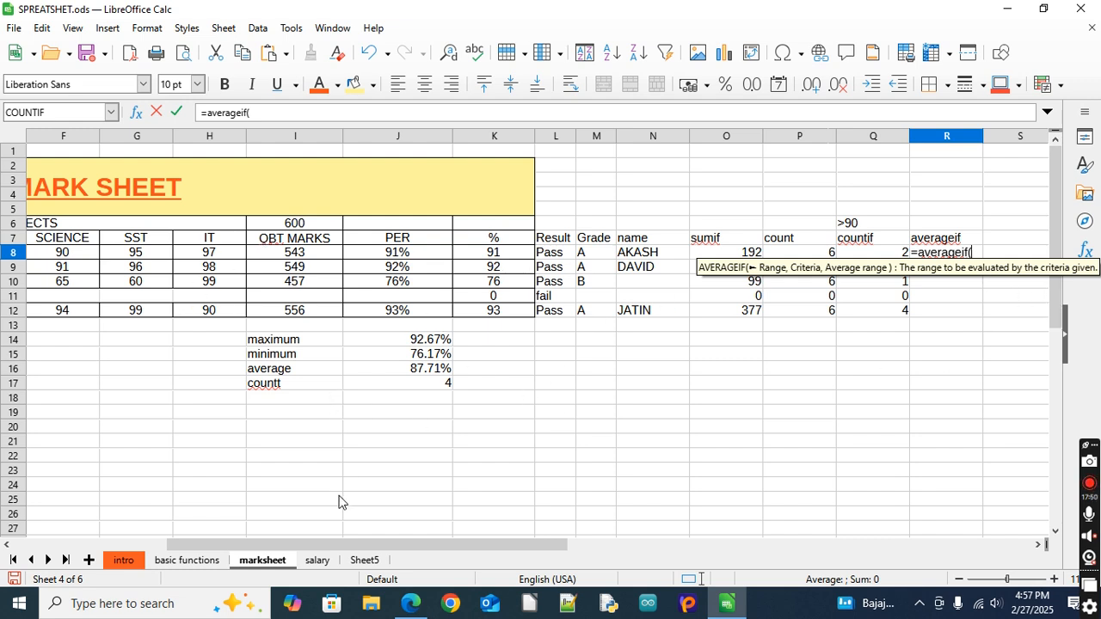
{"action": "left_click_drag", "start_coordinate": [313, 553], "coordinate": [230, 555]}
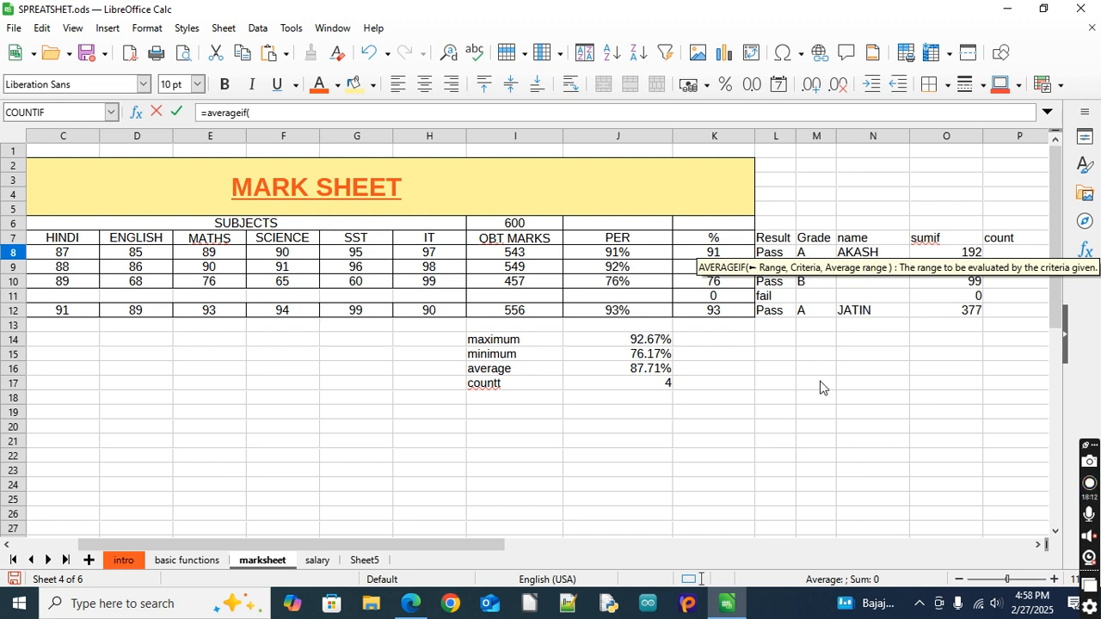
{"action": "left_click", "coordinate": [1037, 546]}
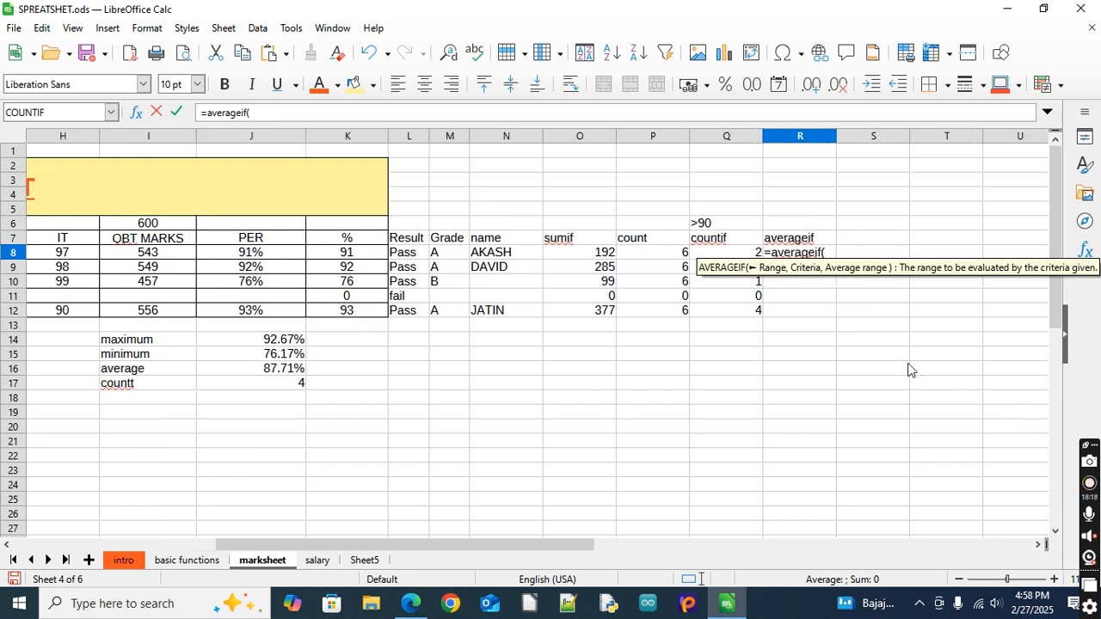
{"action": "key", "text": "BackSpace"}
{"action": "key", "text": "BackSpace"}
{"action": "key", "text": "BackSpace"}
{"action": "key", "text": "BackSpace"}
{"action": "key", "text": "BackSpace"}
{"action": "key", "text": "BackSpace"}
{"action": "key", "text": "BackSpace"}
{"action": "key", "text": "BackSpace"}
{"action": "key", "text": "BackSpace"}
{"action": "key", "text": "BackSpace"}
{"action": "key", "text": "BackSpace"}
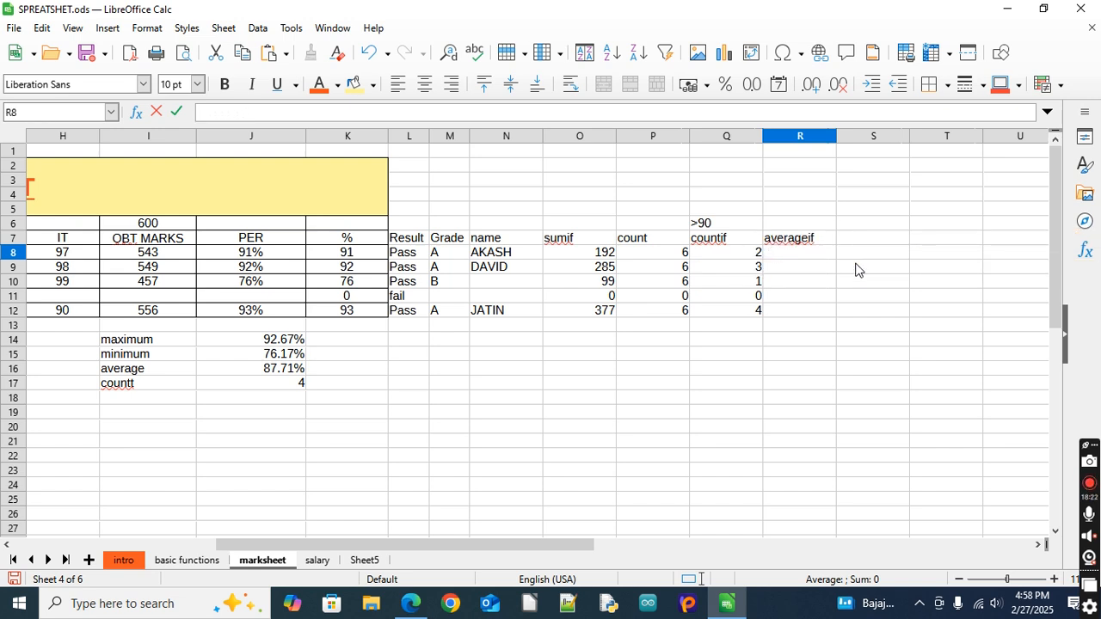
{"action": "key", "text": "Escape"}
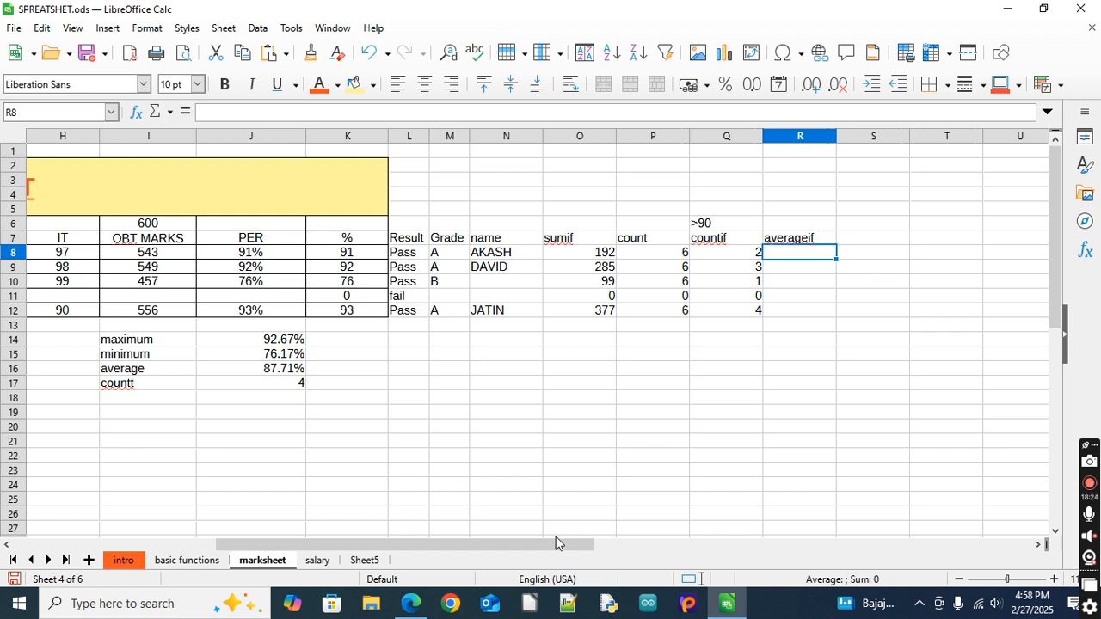
Switch the mark sheet to show the formulas in its cells instead of their results
{"action": "left_click_drag", "start_coordinate": [500, 547], "coordinate": [235, 517]}
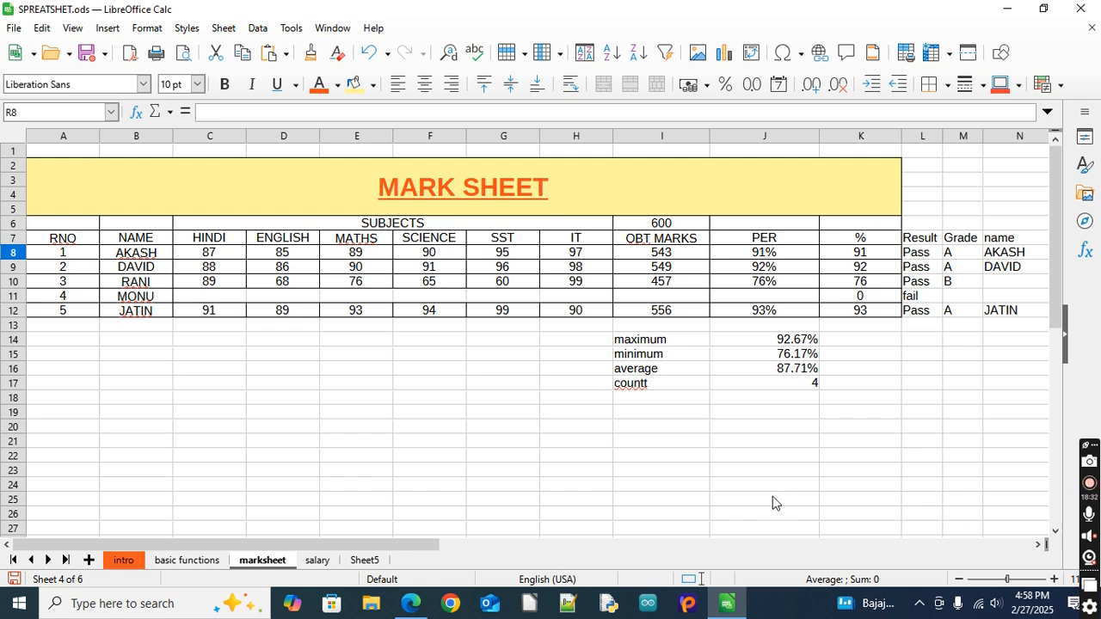
{"action": "left_click", "coordinate": [43, 29]}
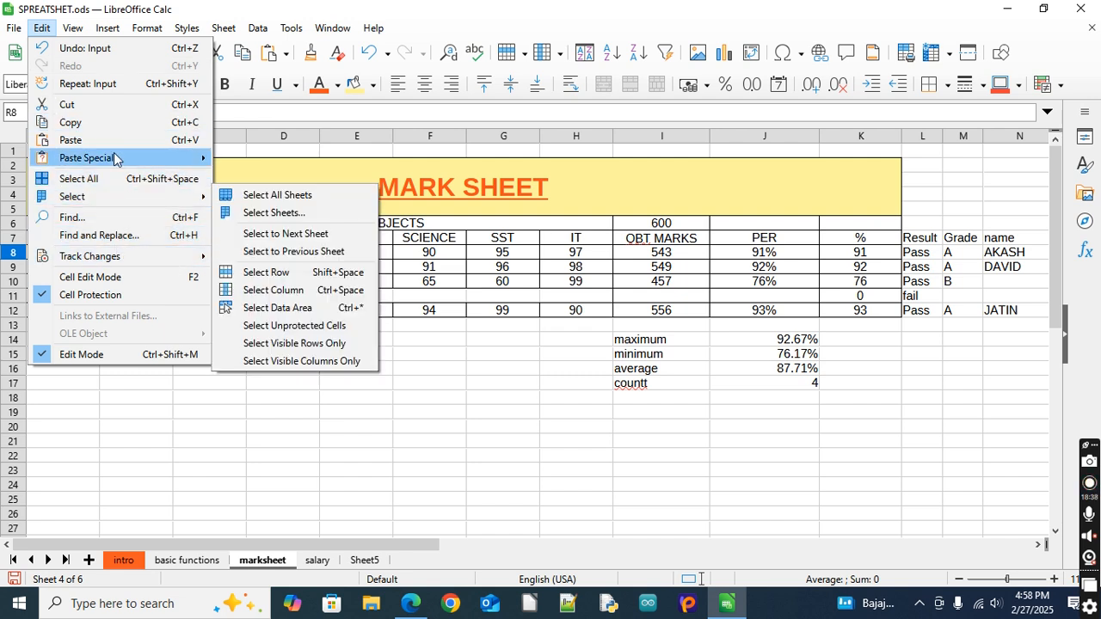
{"action": "mouse_move", "coordinate": [114, 164]}
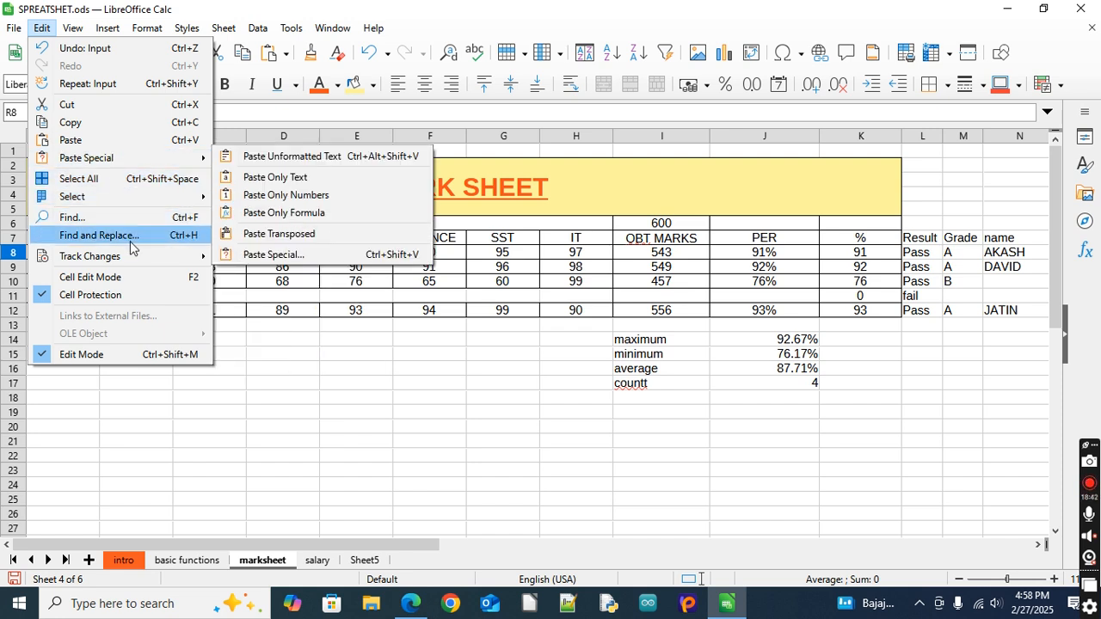
{"action": "mouse_move", "coordinate": [86, 28]}
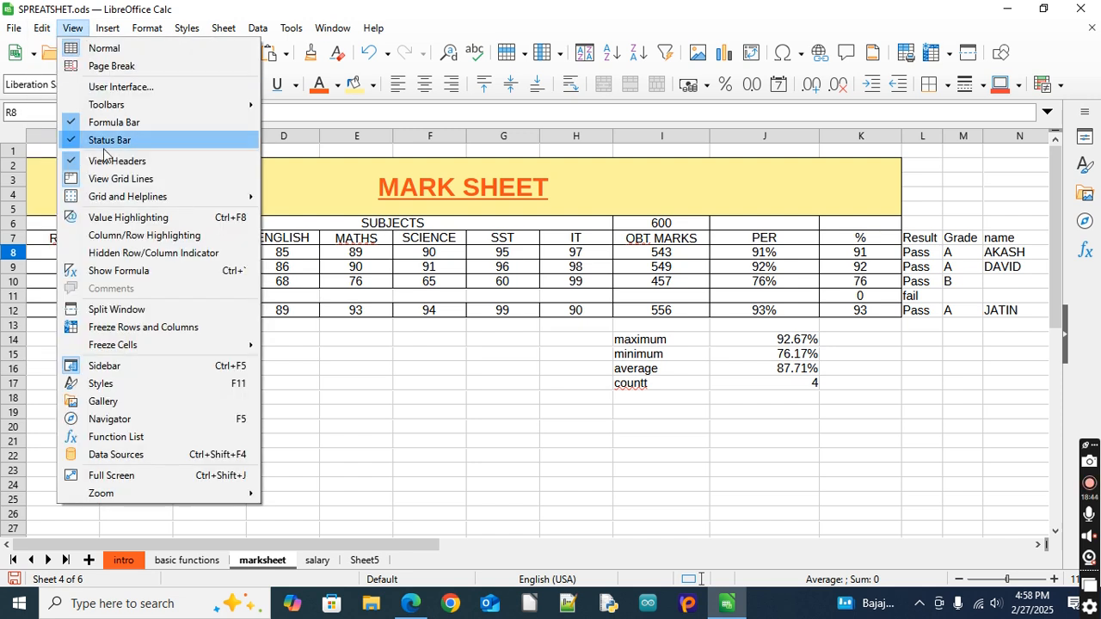
{"action": "left_click", "coordinate": [141, 272]}
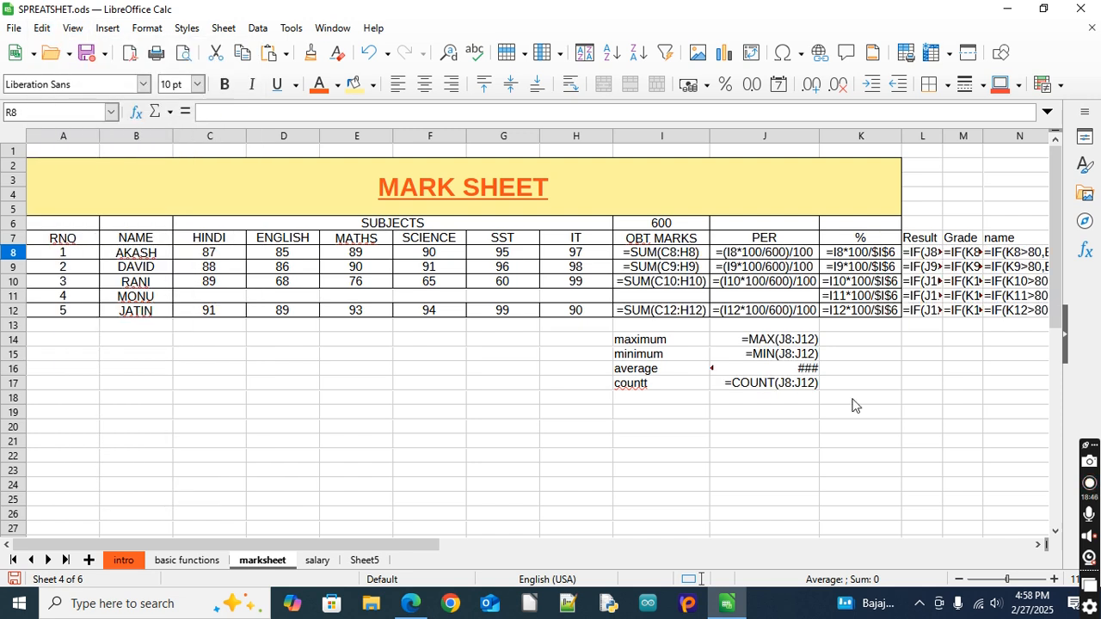
Widen columns J, L and M to fit their full average, Result and Grade formulas
{"action": "left_click", "coordinate": [1035, 545]}
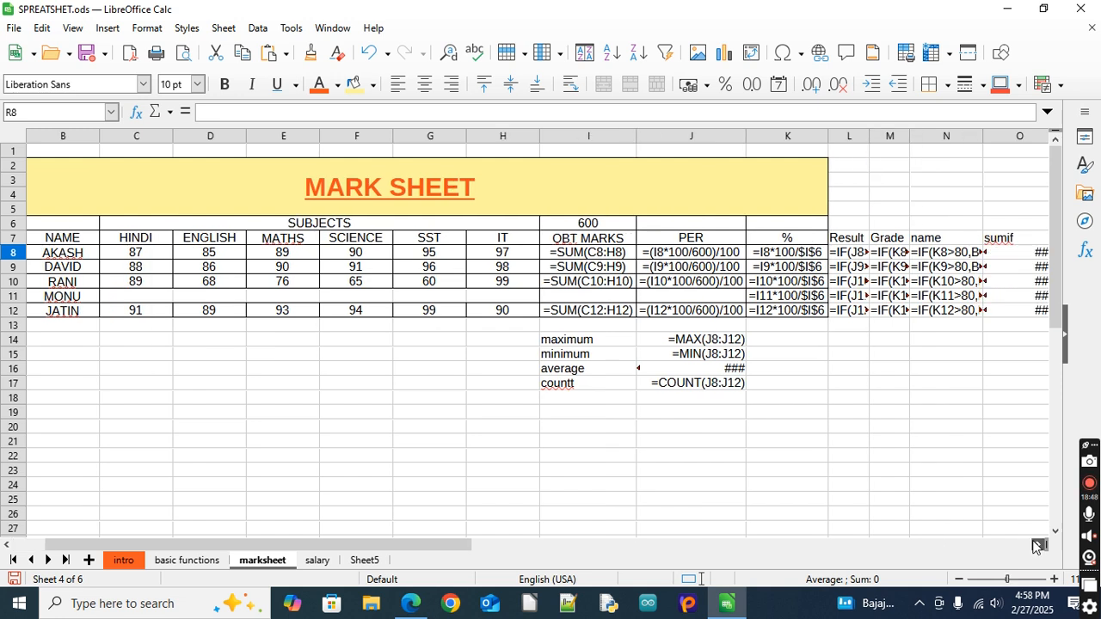
{"action": "left_click", "coordinate": [1035, 544]}
{"action": "left_click", "coordinate": [1035, 545]}
{"action": "left_click", "coordinate": [1034, 544]}
{"action": "left_click", "coordinate": [1035, 544]}
{"action": "left_click", "coordinate": [1035, 544]}
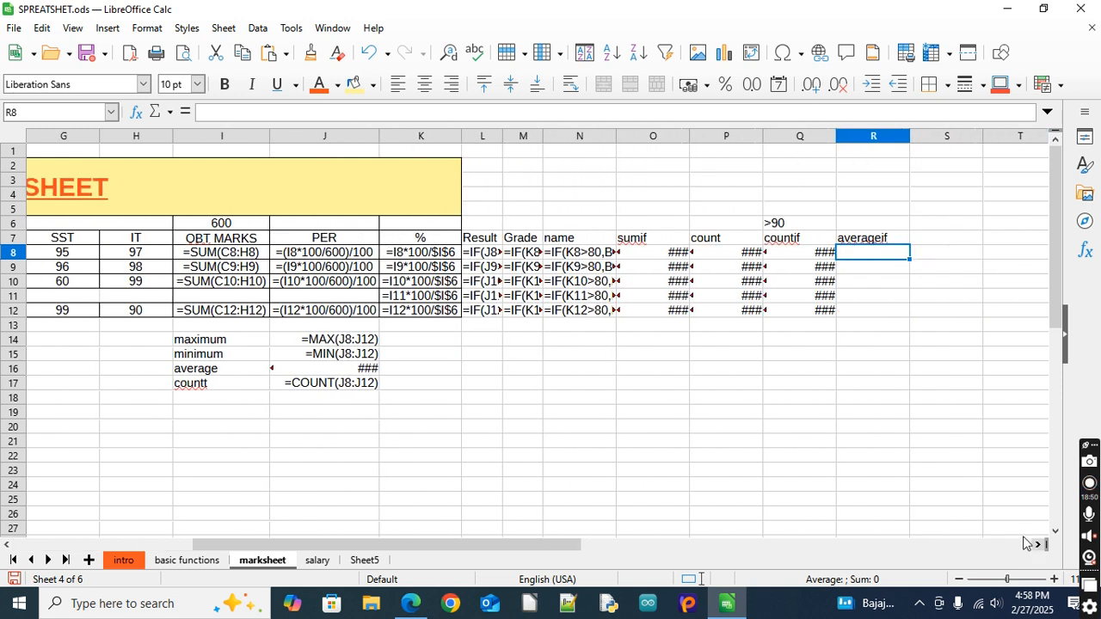
{"action": "double_click", "coordinate": [381, 136]}
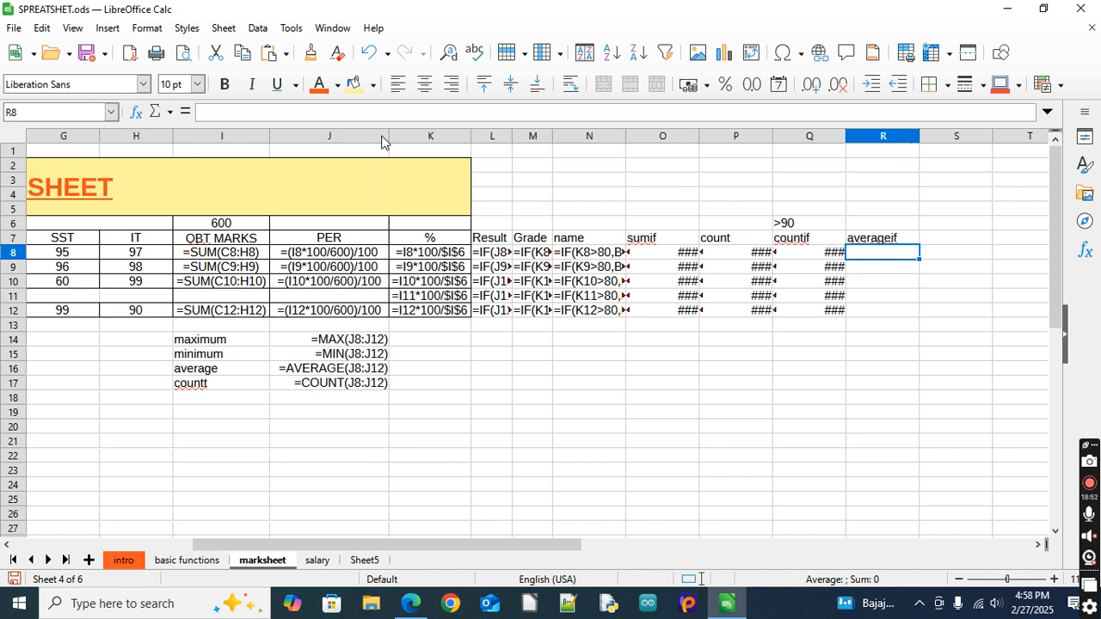
{"action": "left_click_drag", "start_coordinate": [473, 134], "coordinate": [473, 133]}
{"action": "double_click", "coordinate": [511, 132]}
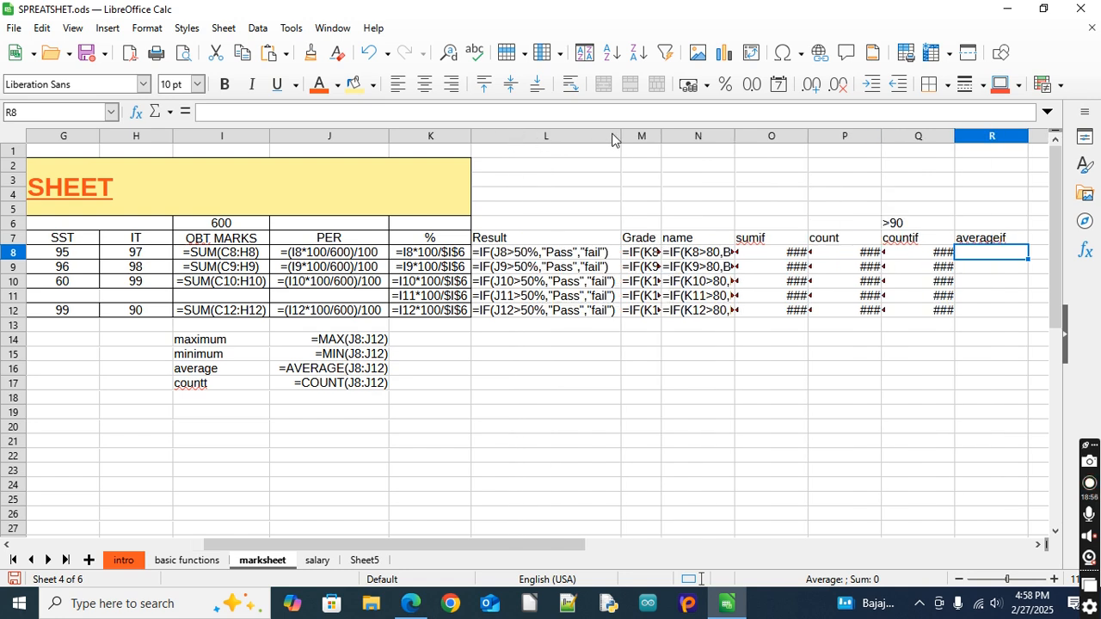
{"action": "double_click", "coordinate": [663, 136]}
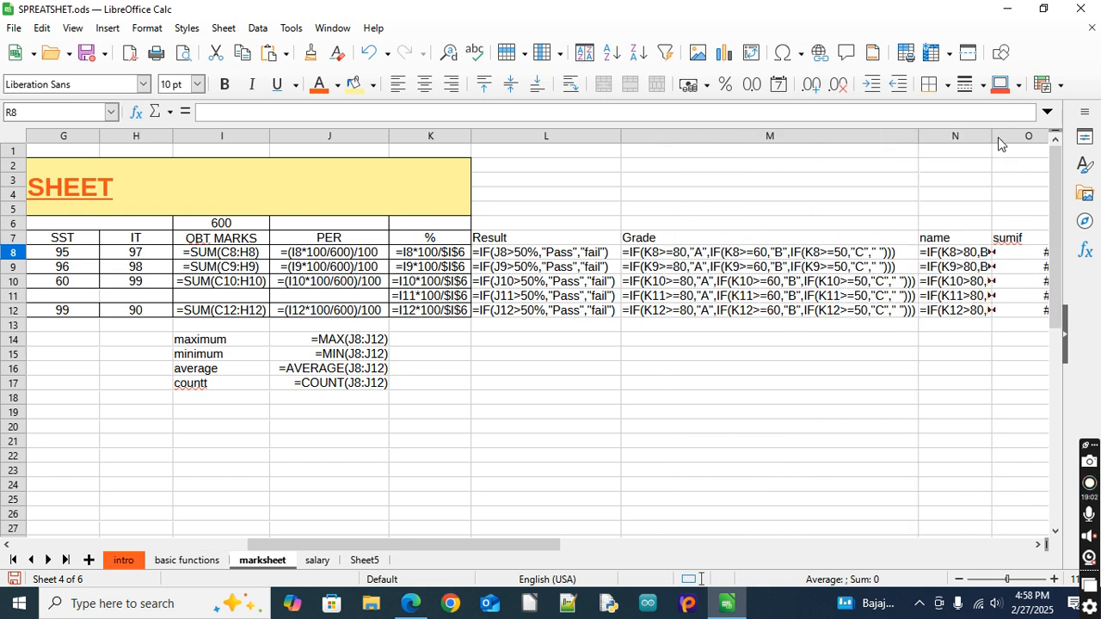
Widen column N so the IF formulas under the name heading fit completely
{"action": "left_click", "coordinate": [1041, 546]}
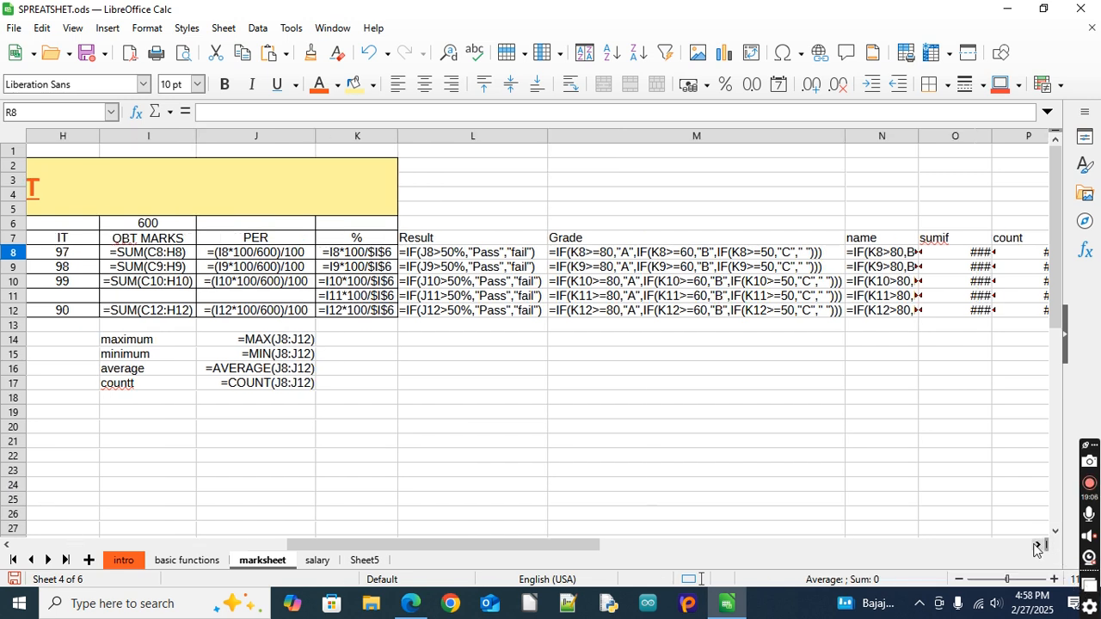
{"action": "left_click", "coordinate": [1038, 548]}
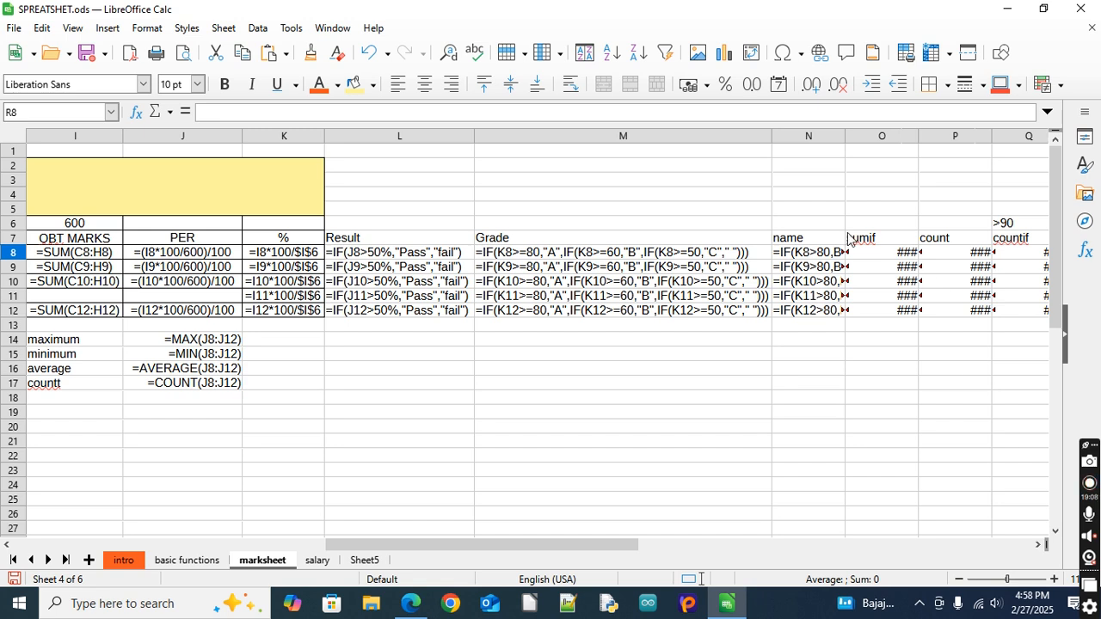
{"action": "double_click", "coordinate": [847, 138]}
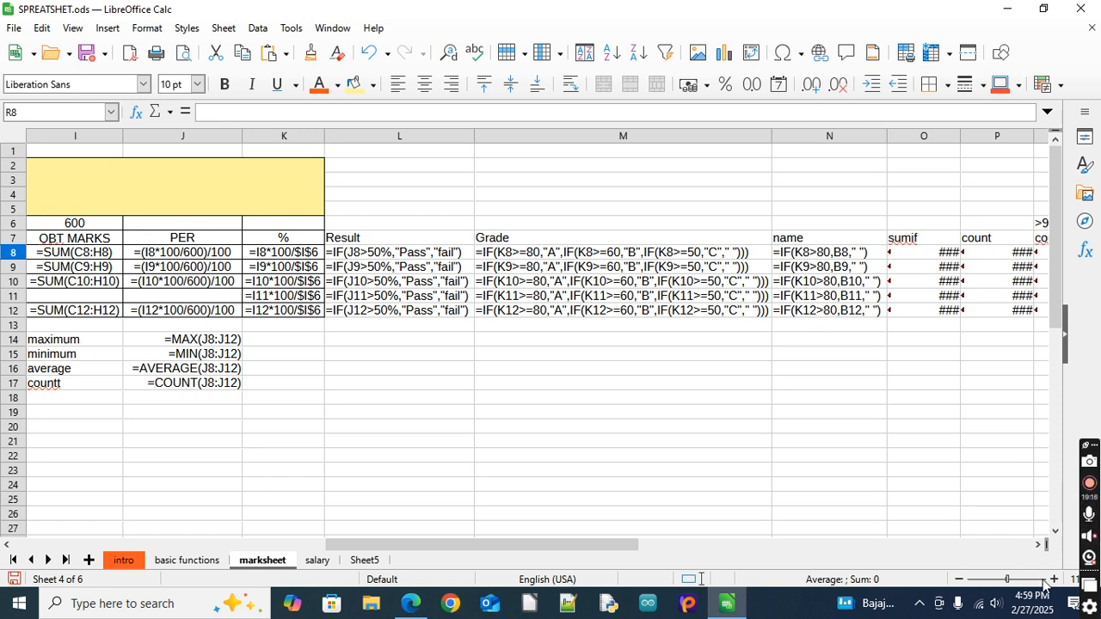
{"action": "left_click", "coordinate": [960, 585]}
{"action": "left_click", "coordinate": [960, 581]}
{"action": "left_click", "coordinate": [960, 581]}
{"action": "left_click", "coordinate": [961, 580]}
{"action": "left_click", "coordinate": [961, 581]}
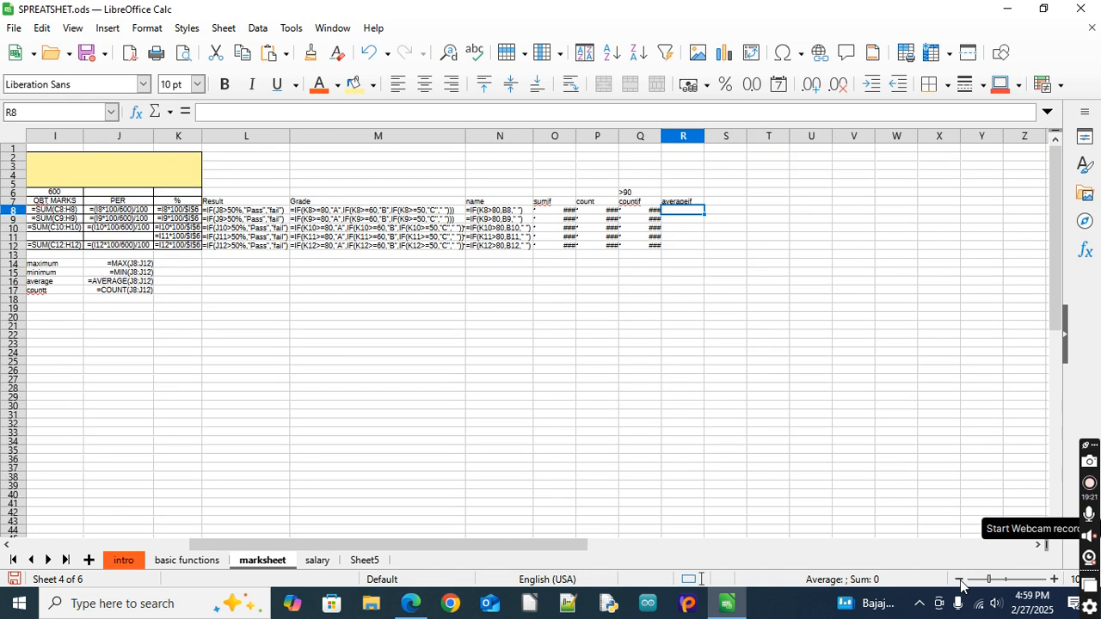
{"action": "left_click", "coordinate": [1055, 580]}
{"action": "left_click", "coordinate": [1055, 580]}
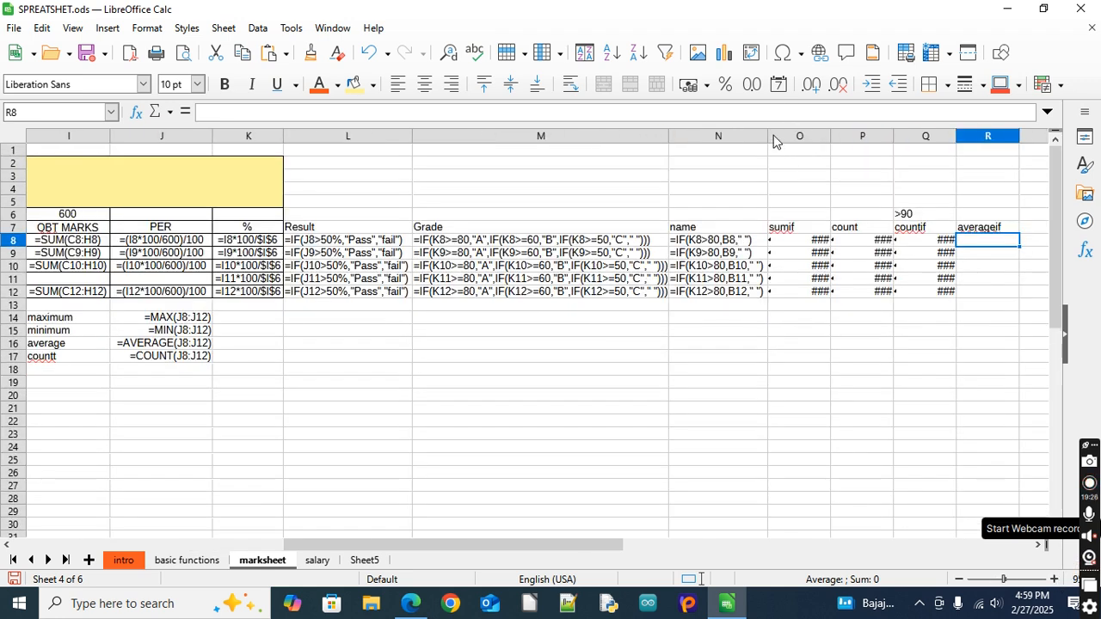
{"action": "left_click_drag", "start_coordinate": [772, 135], "coordinate": [776, 136]}
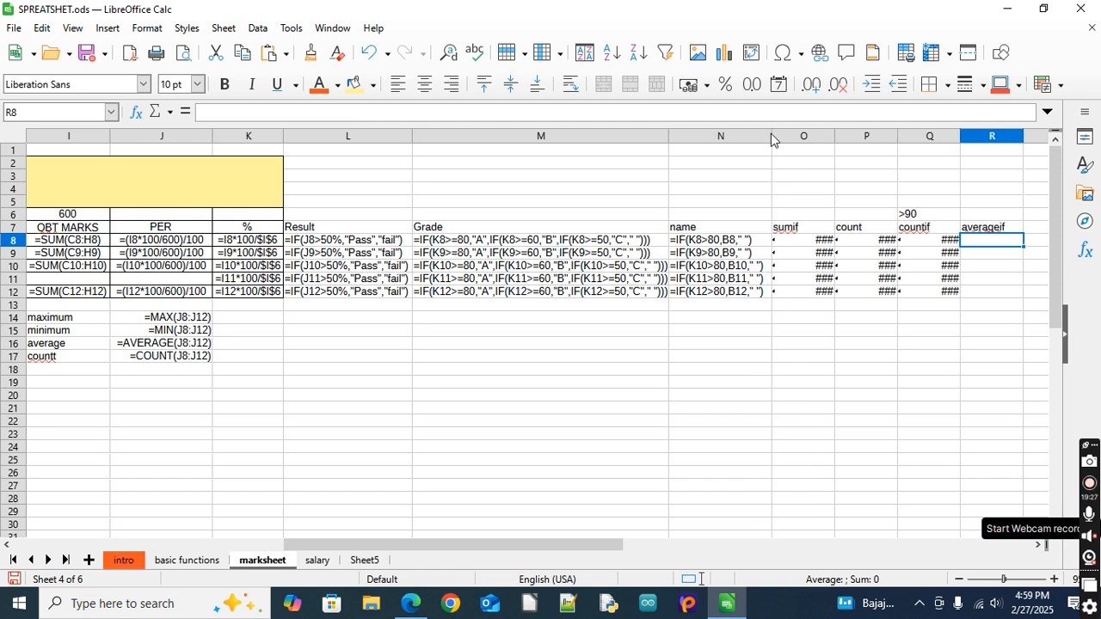
Widen columns O, P and M to fit their full SUMIF, COUNT and Grade formulas
{"action": "double_click", "coordinate": [833, 136]}
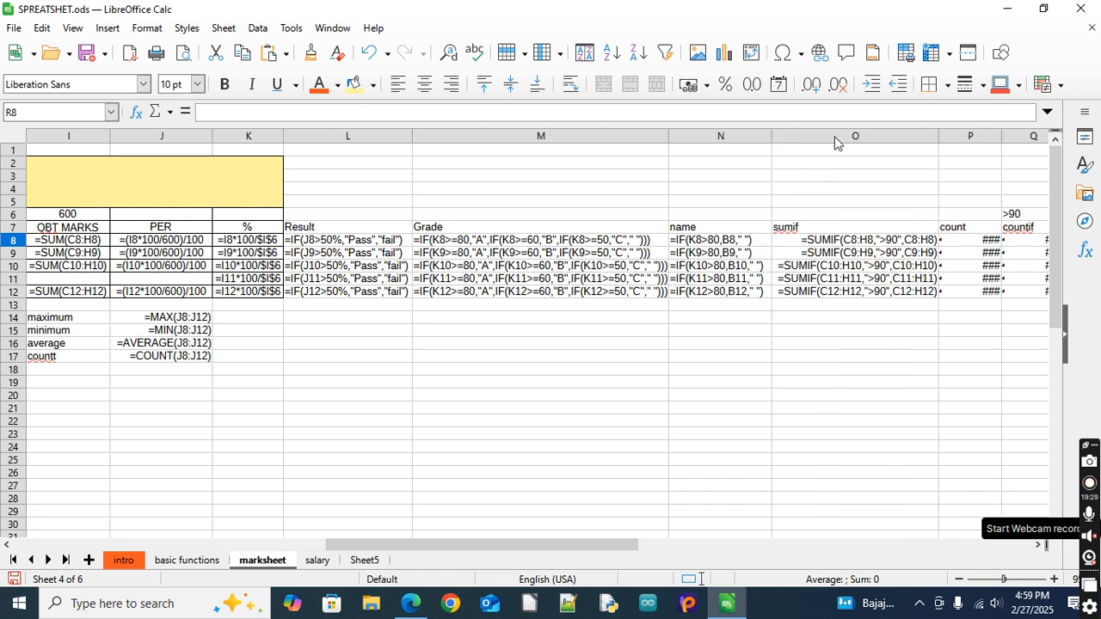
{"action": "double_click", "coordinate": [1002, 137]}
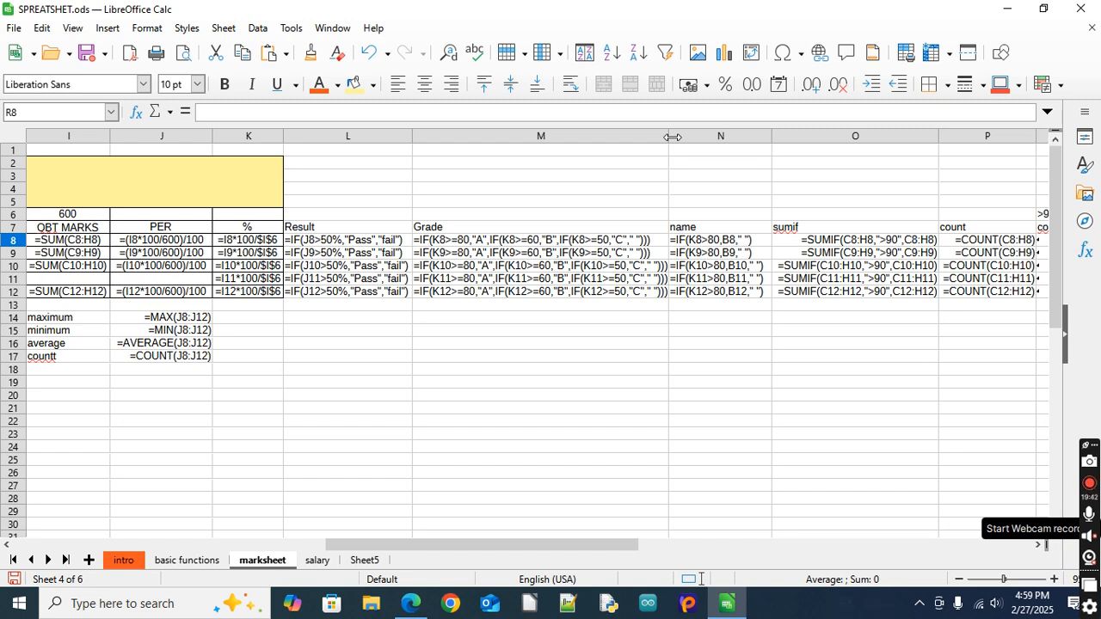
{"action": "double_click", "coordinate": [671, 137]}
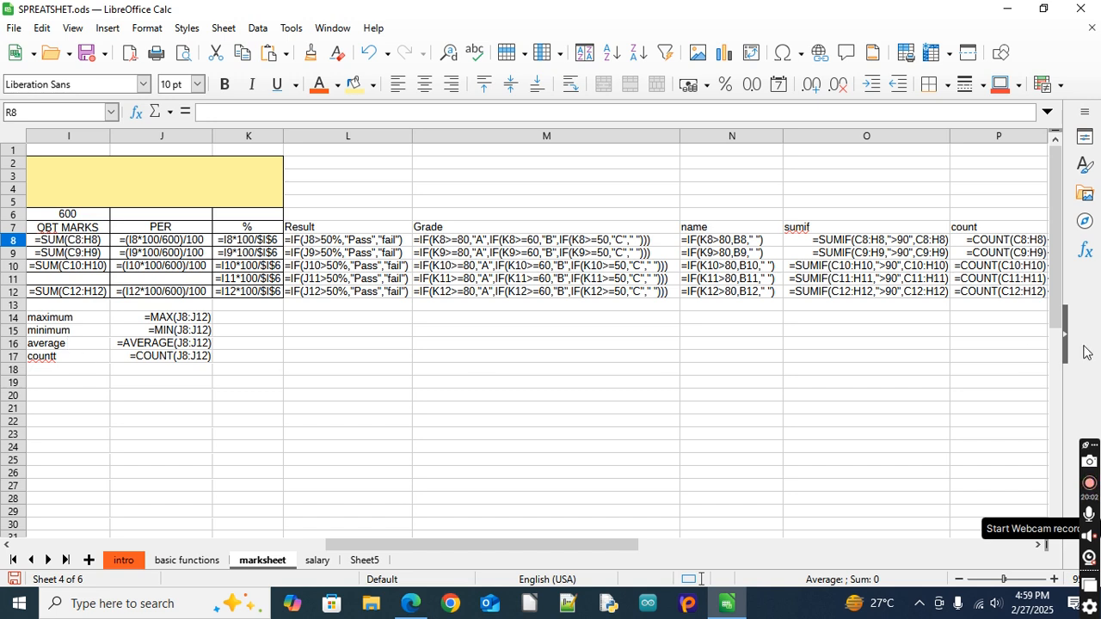
Fit the width of column Q to its COUNTIF formulas and column R to its averageif heading
{"action": "left_click", "coordinate": [1043, 550]}
{"action": "left_click", "coordinate": [1043, 550]}
{"action": "left_click", "coordinate": [1043, 551]}
{"action": "left_click", "coordinate": [1043, 550]}
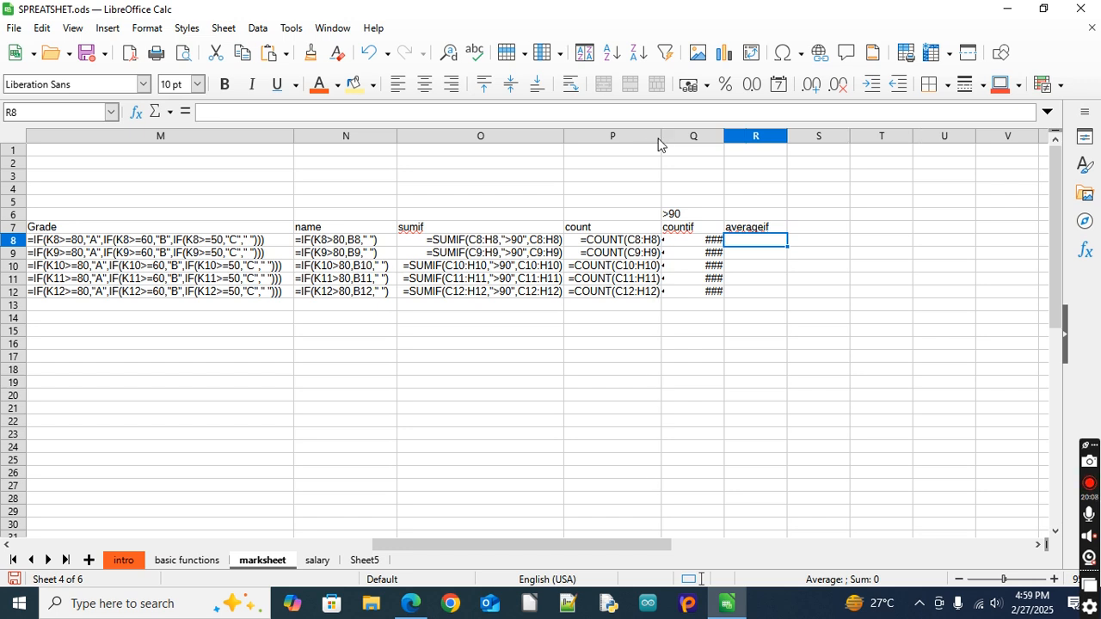
{"action": "double_click", "coordinate": [725, 135]}
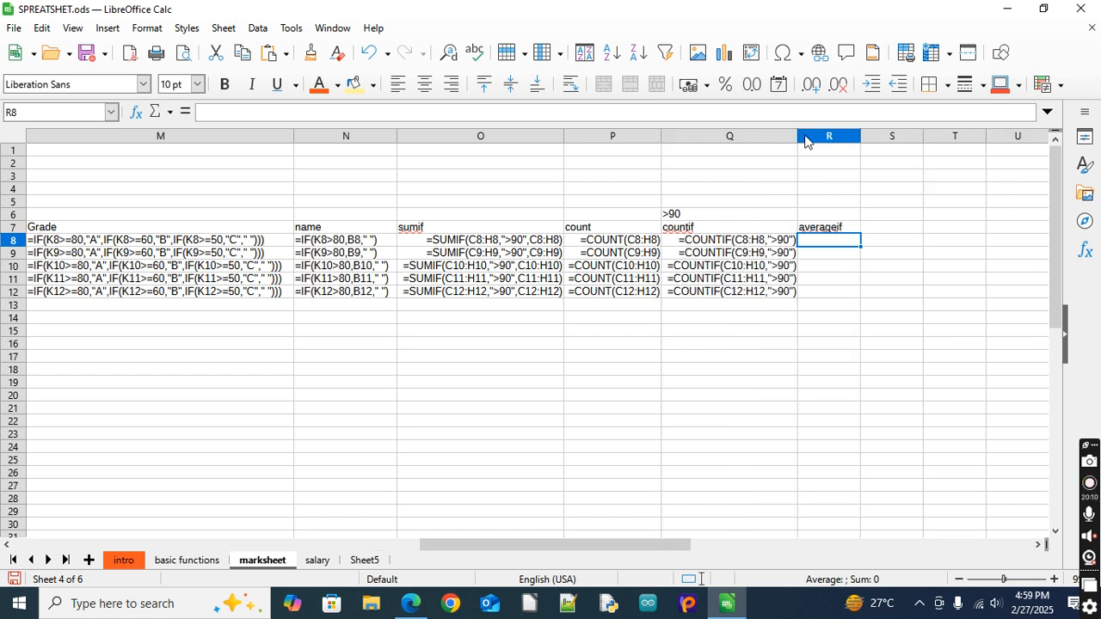
{"action": "double_click", "coordinate": [860, 132]}
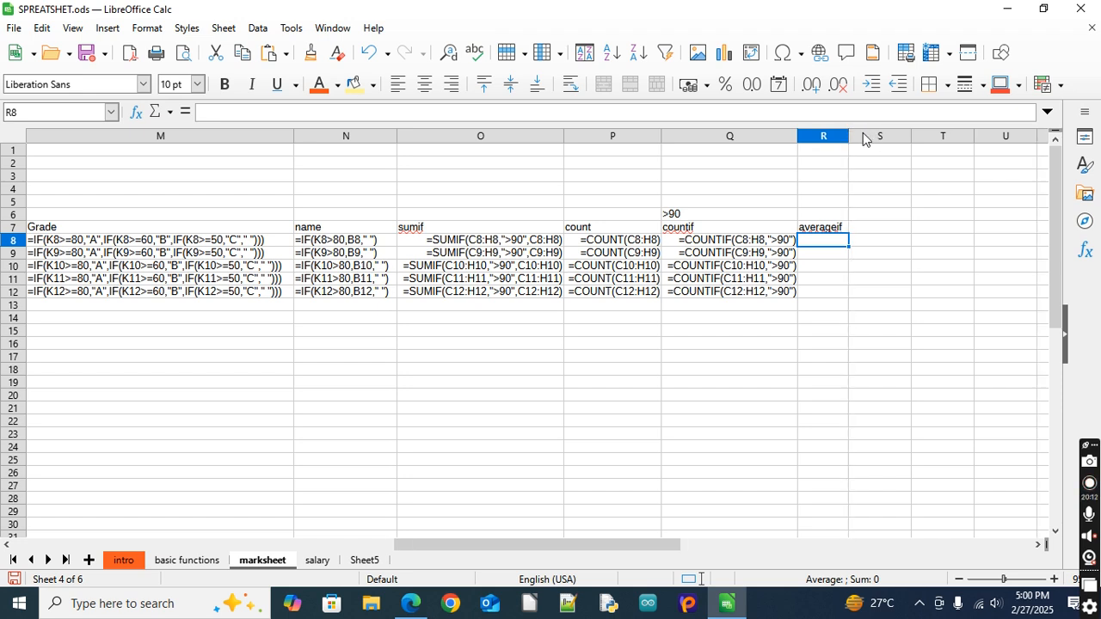
{"action": "double_click", "coordinate": [567, 136]}
{"action": "double_click", "coordinate": [849, 134]}
{"action": "left_click", "coordinate": [728, 358]}
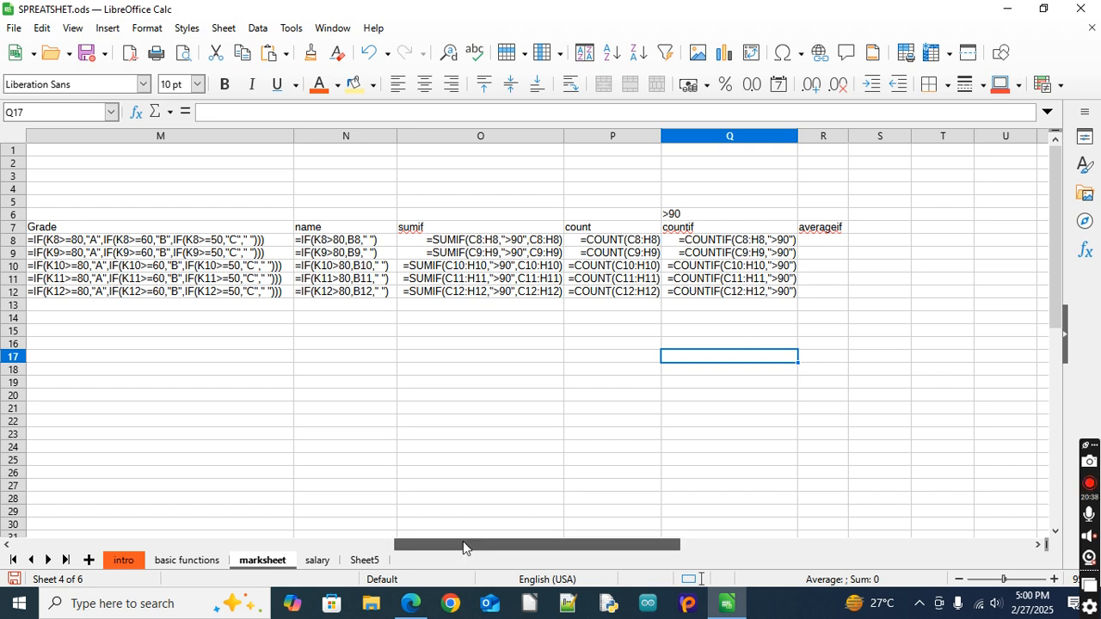
Save the changes to SPREATSHET.ods and close the spreadsheet
{"action": "left_click_drag", "start_coordinate": [463, 541], "coordinate": [315, 554]}
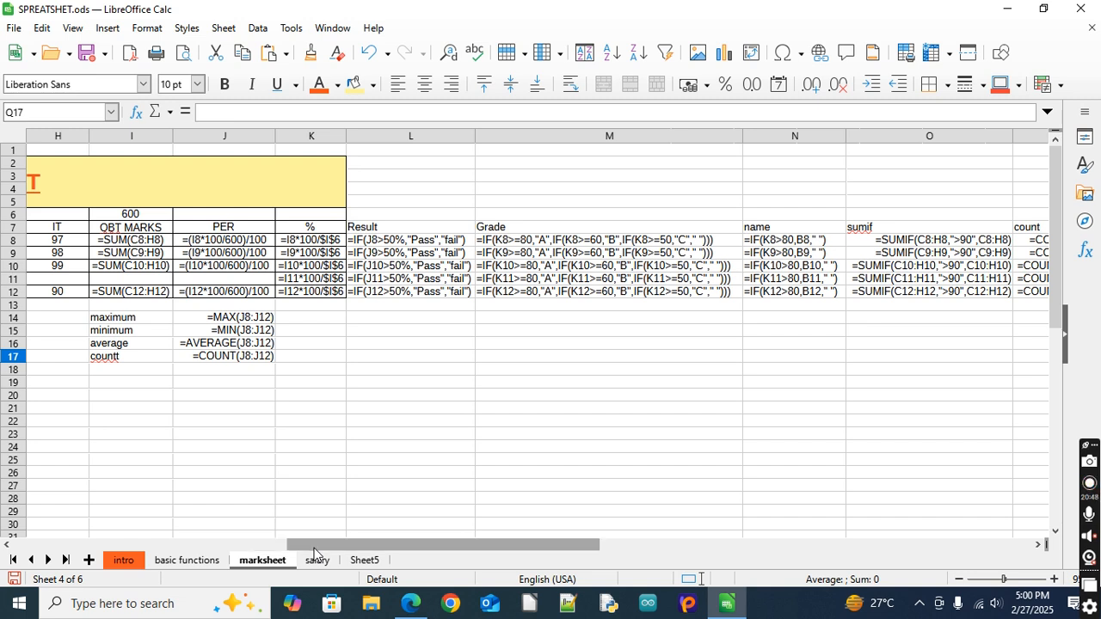
{"action": "left_click_drag", "start_coordinate": [370, 542], "coordinate": [412, 542]}
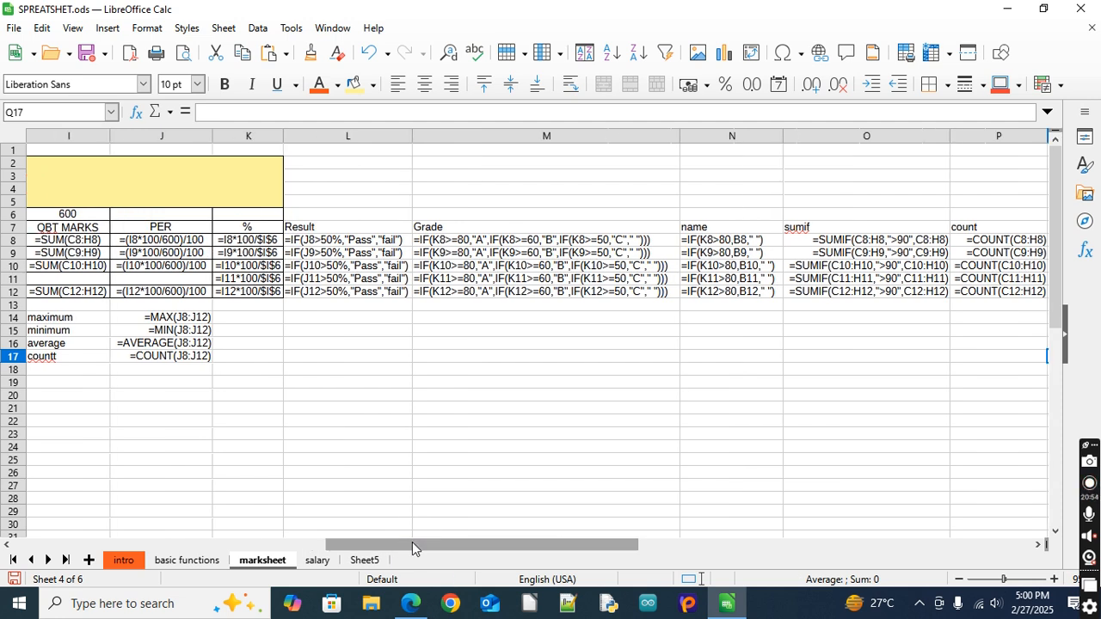
{"action": "left_click", "coordinate": [1081, 12]}
{"action": "right_click", "coordinate": [395, 19]}
{"action": "left_click", "coordinate": [413, 65]}
{"action": "right_click", "coordinate": [426, 14]}
{"action": "left_click", "coordinate": [455, 59]}
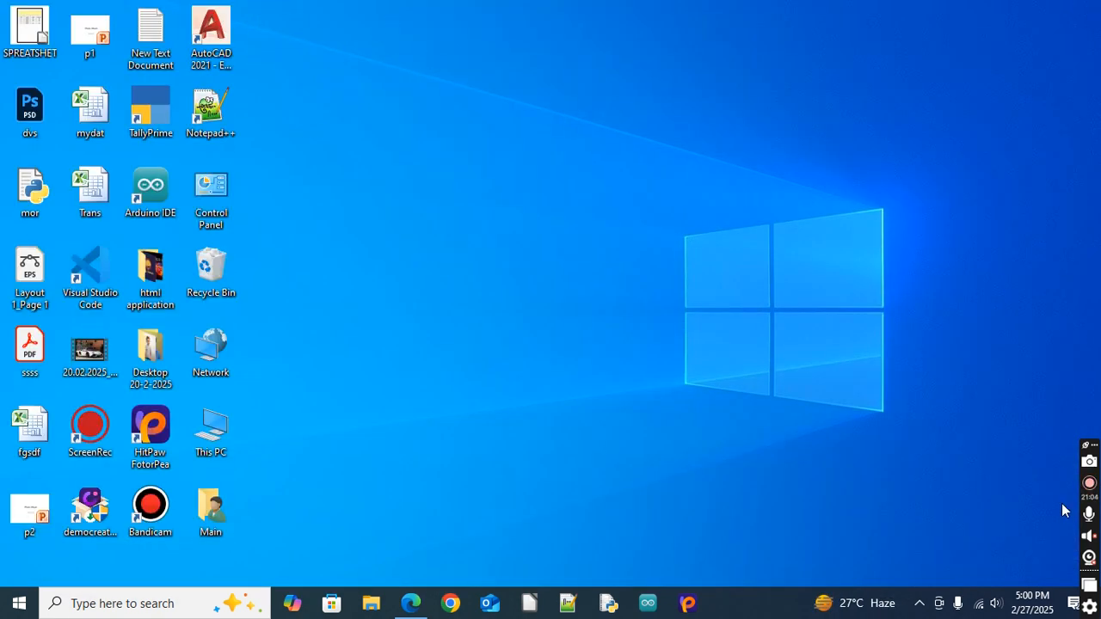